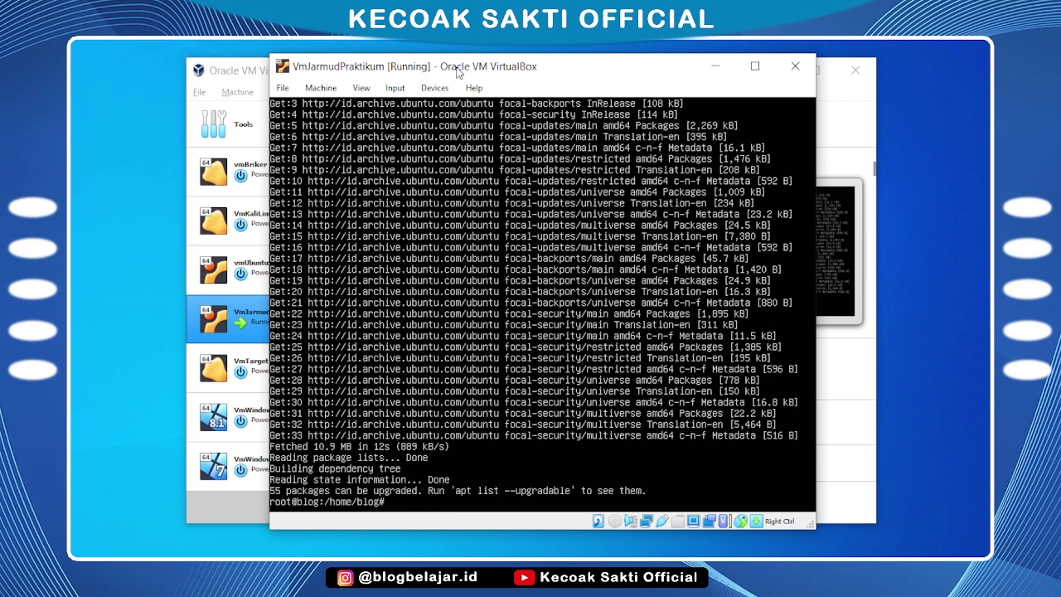
# Clear the VM terminal and run ip address, showing enp0s3 at 192.168.100.100/24
pyautogui.press('Return')
pyautogui.press('Return')
pyautogui.press('Return')
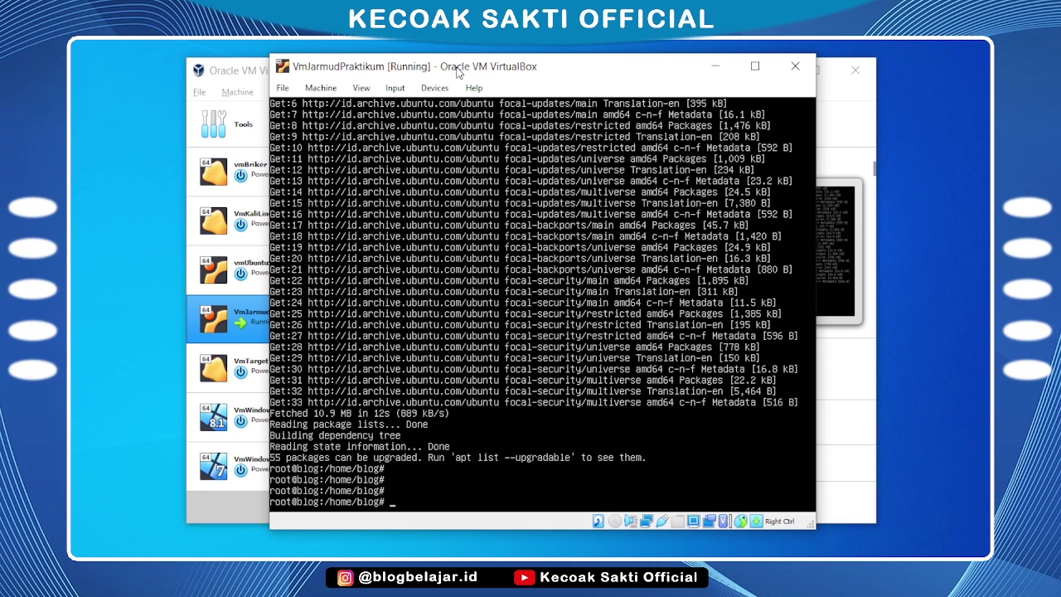
pyautogui.write('clear')
pyautogui.press('Return')
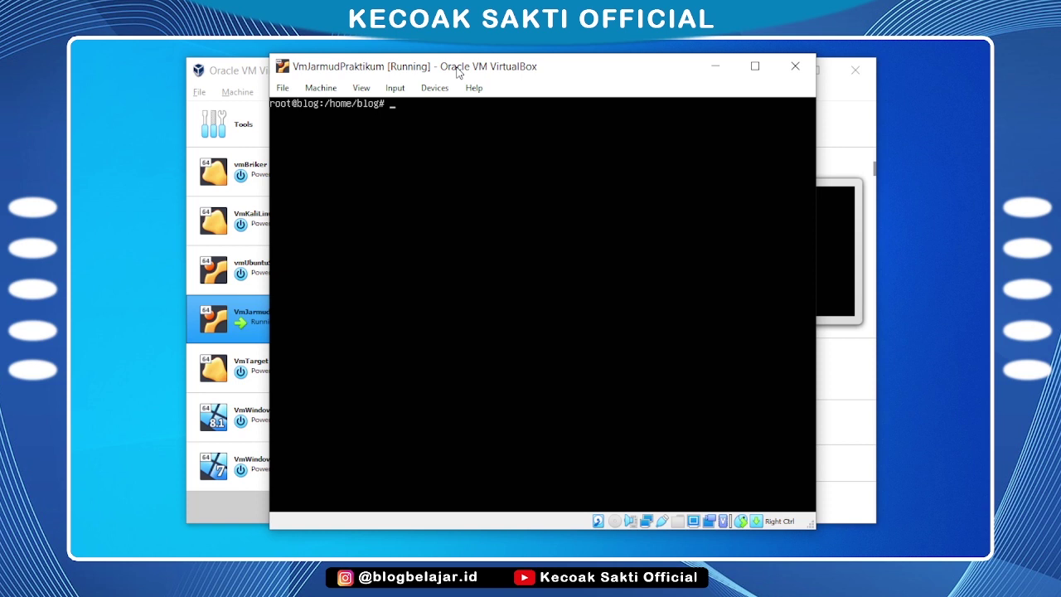
pyautogui.write('ip address')
pyautogui.press('Return')
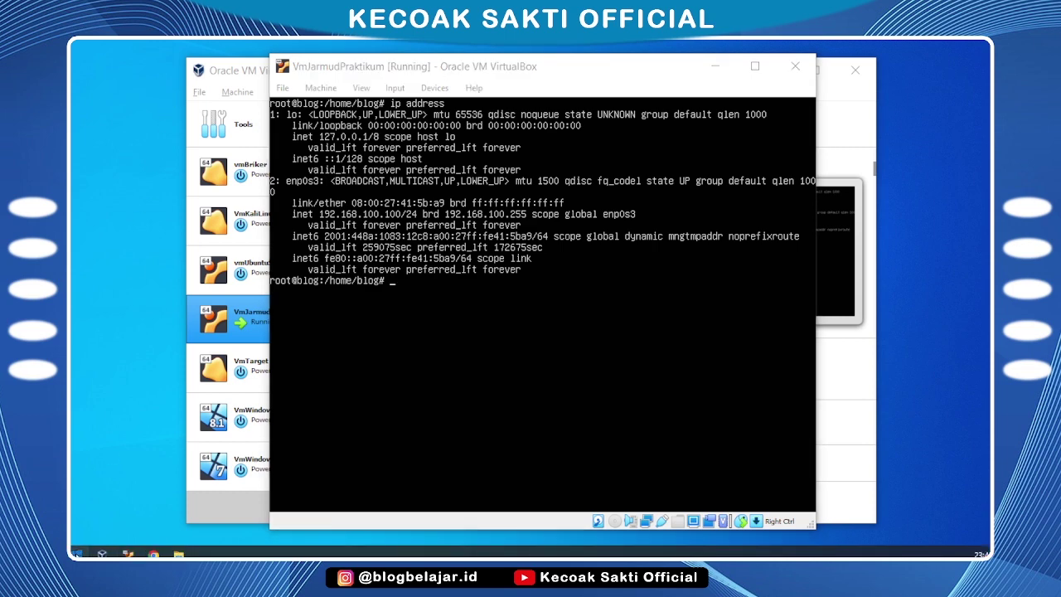
# Search the Start menu for WinSCP and launch it
pyautogui.click(76, 553)
pyautogui.write('win')
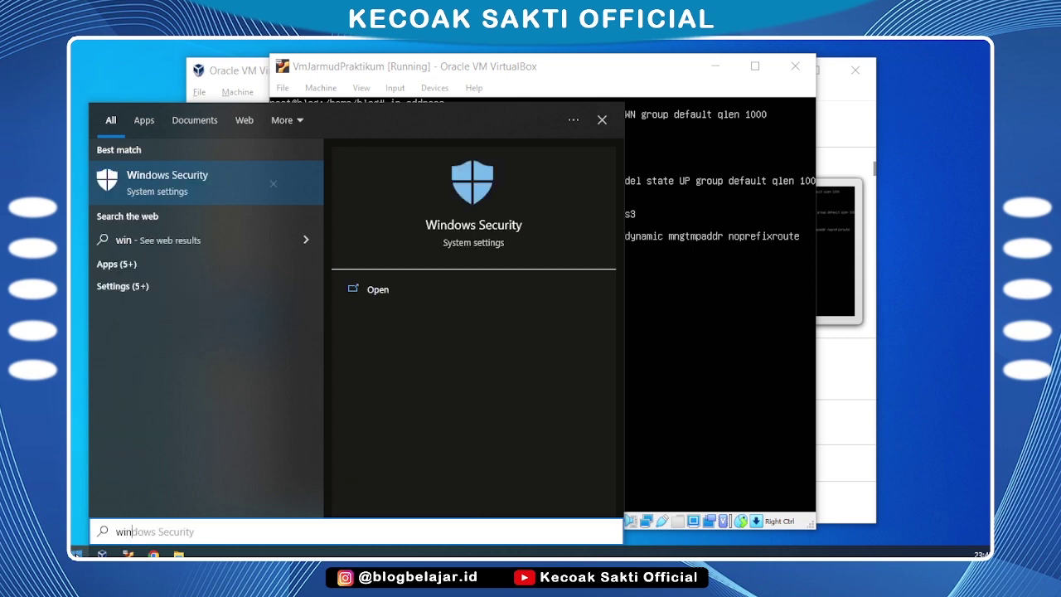
pyautogui.press('BackSpace')
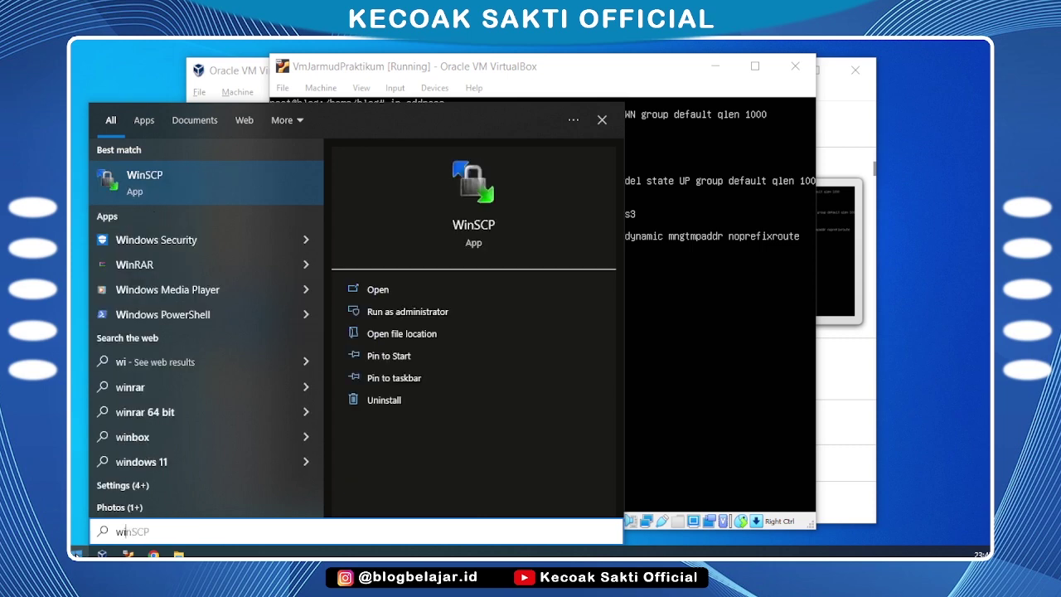
pyautogui.press('Escape')
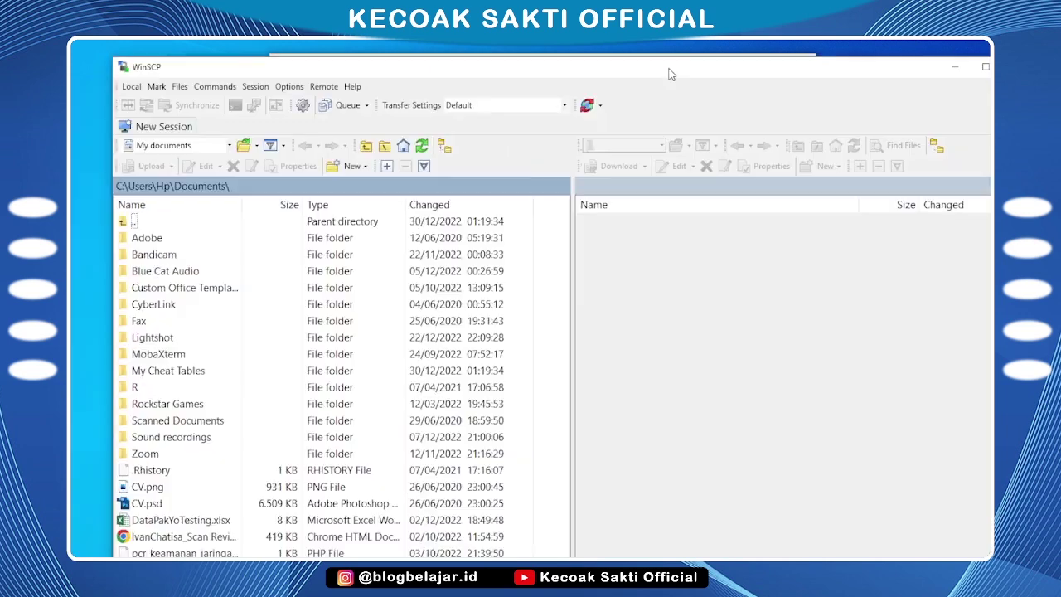
# Move and shrink the WinSCP window so it sits fully in view over the VM
pyautogui.moveTo(670, 74); pyautogui.dragTo(602, 74)
pyautogui.moveTo(973, 58); pyautogui.dragTo(655, 207)
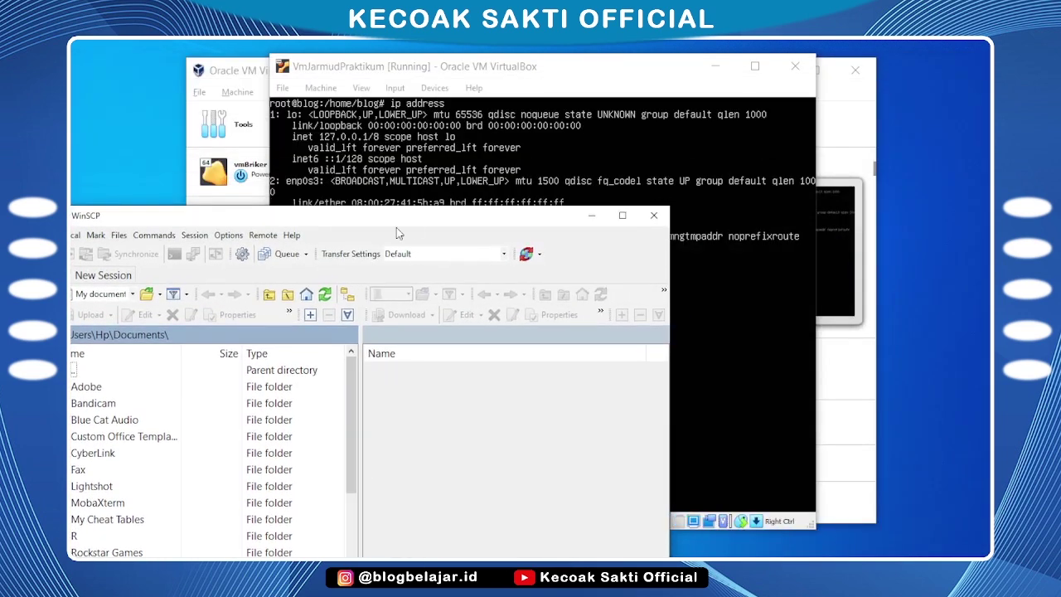
pyautogui.moveTo(415, 196); pyautogui.dragTo(582, 106)
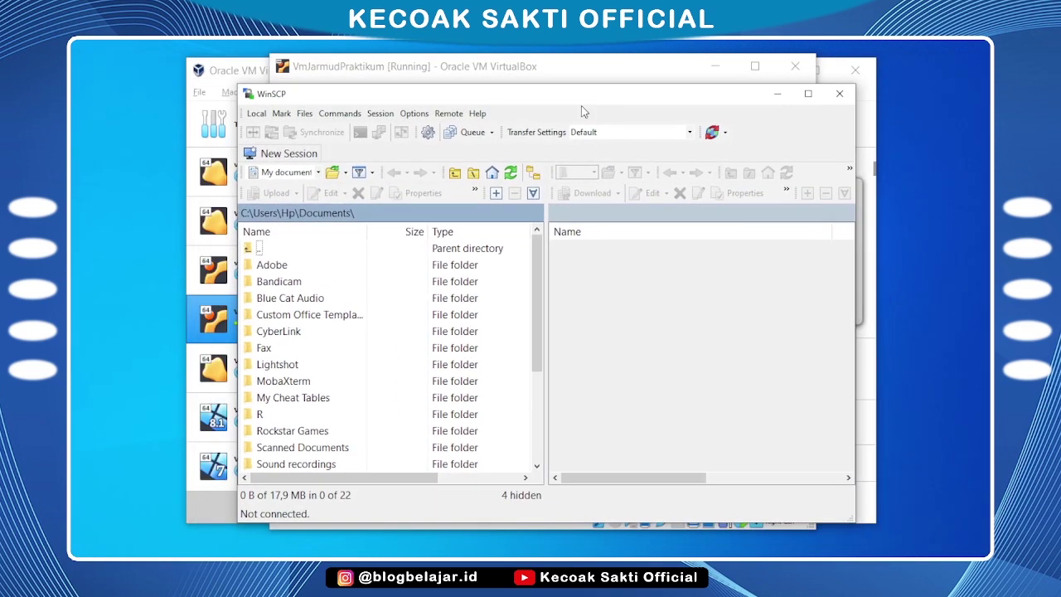
# Start a new WinSCP session and enter host 192.168.100.100, checking the VM's IP
pyautogui.click(381, 114)
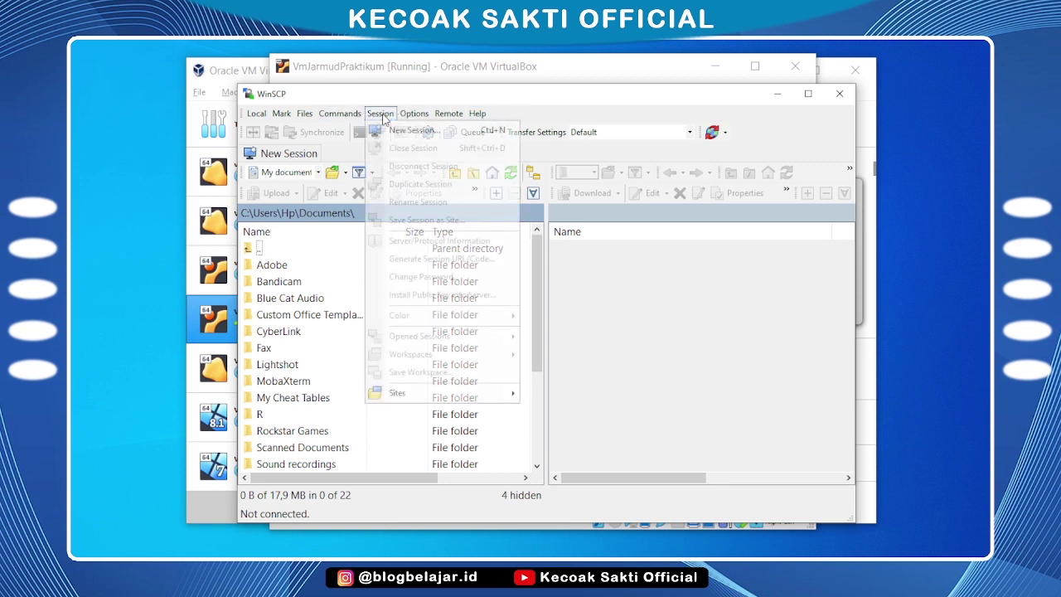
pyautogui.click(428, 134)
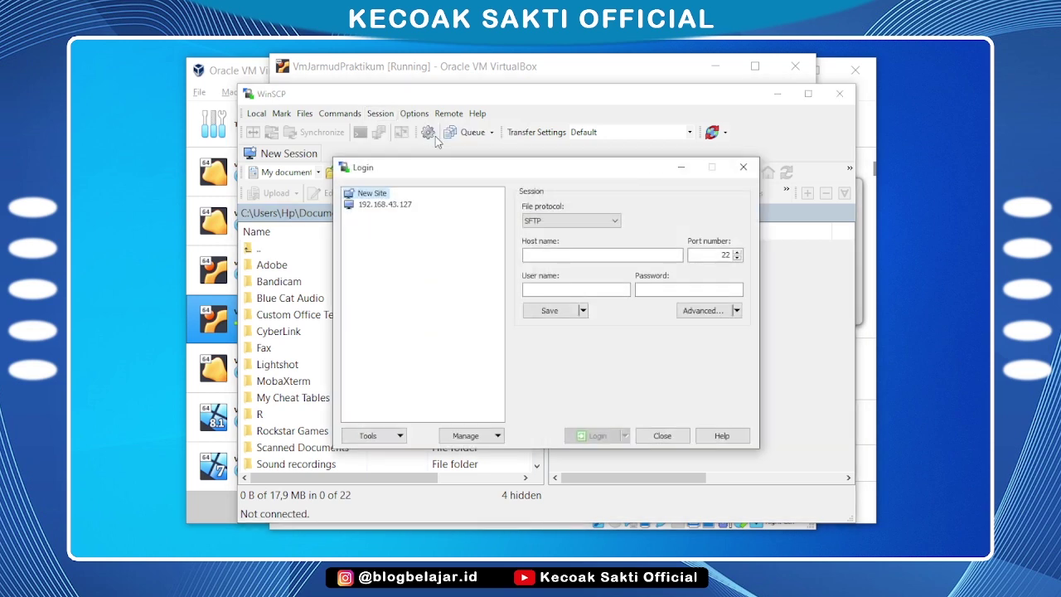
pyautogui.click(546, 255)
pyautogui.click(495, 66)
pyautogui.click(829, 143)
pyautogui.write('192')
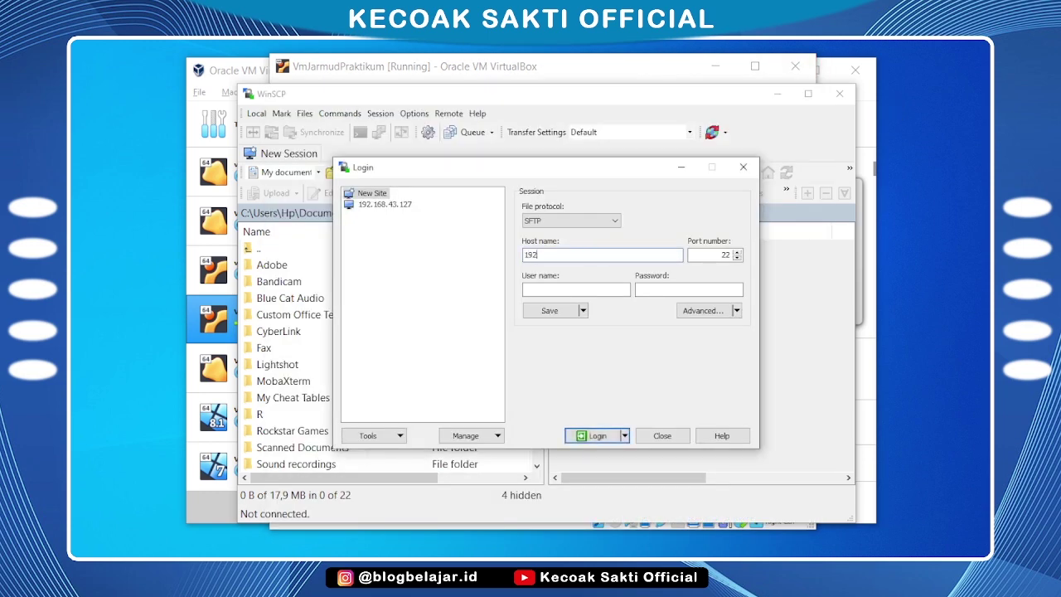
pyautogui.write('.168.100.100')
# Enter the VM account's credentials and log in over SFTP without caching the host key
pyautogui.click(516, 69)
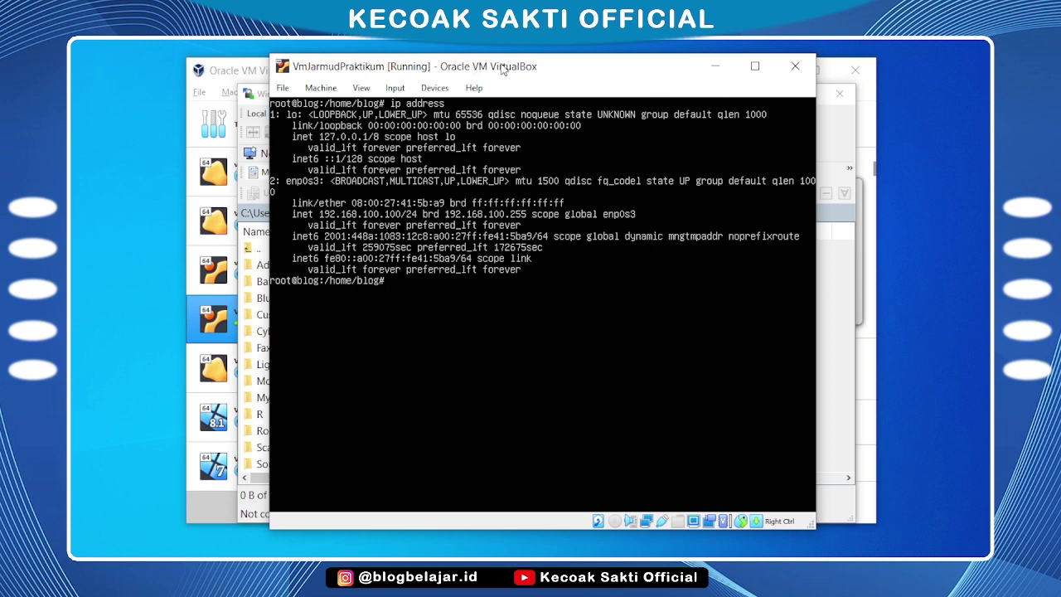
pyautogui.click(845, 267)
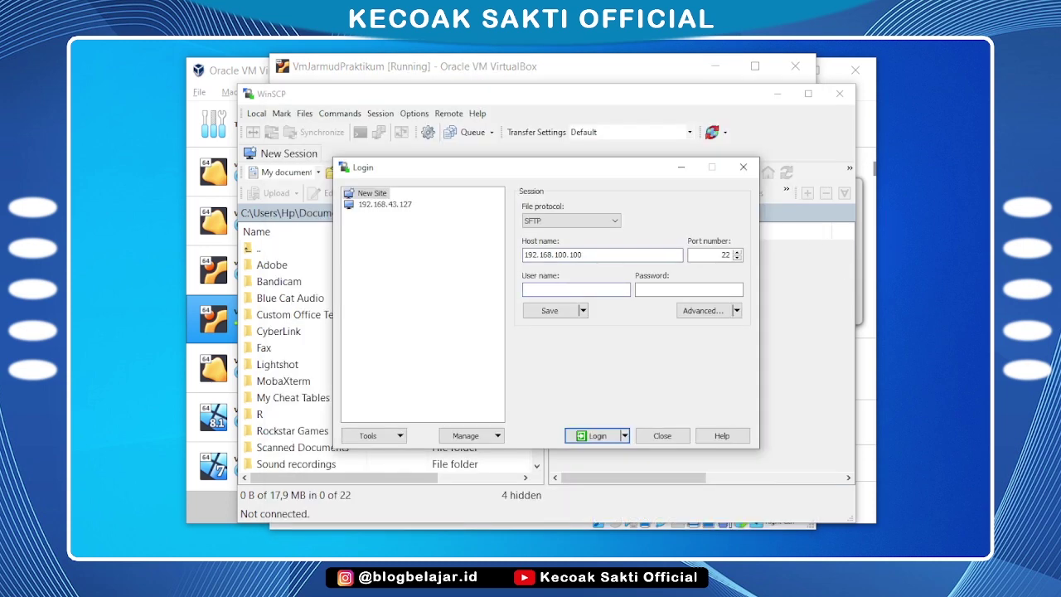
pyautogui.click(595, 436)
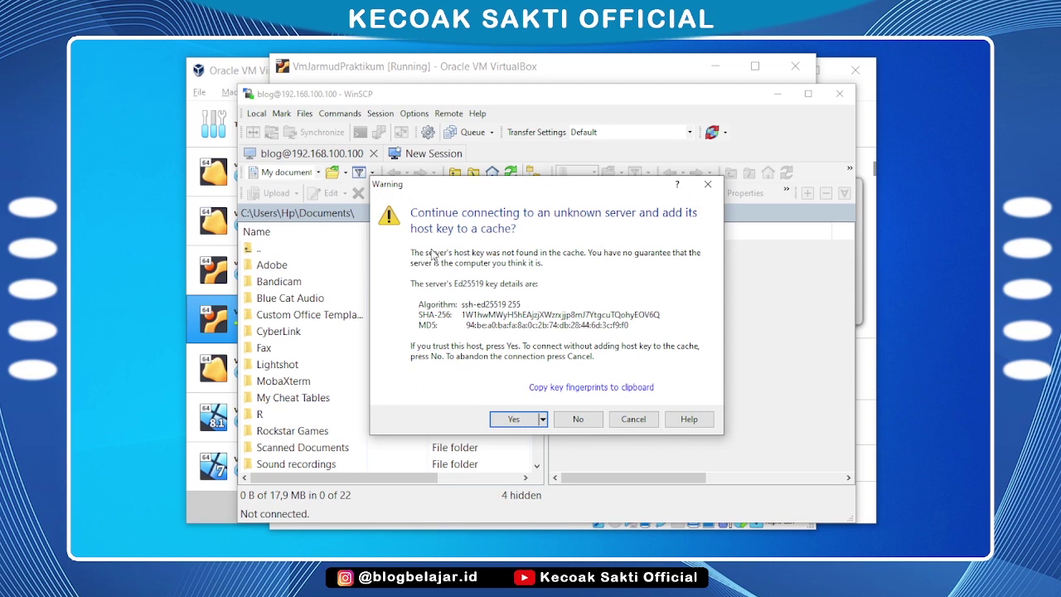
pyautogui.click(578, 419)
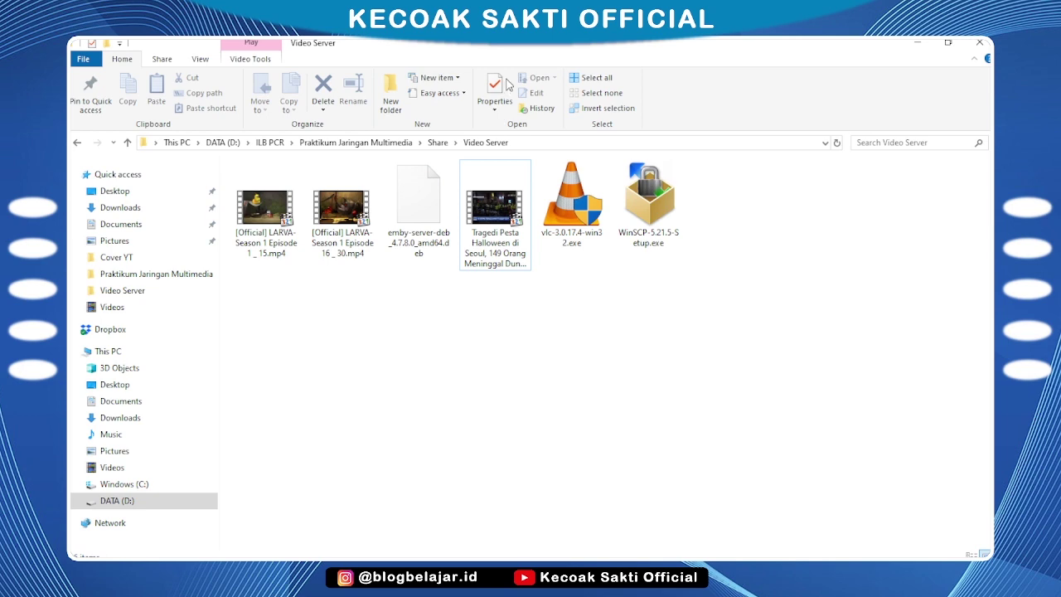
# Place the Video Server folder beside WinSCP and copy emby-server-deb_4.7.8.0_amd64.deb into /home/blog
pyautogui.click(948, 42)
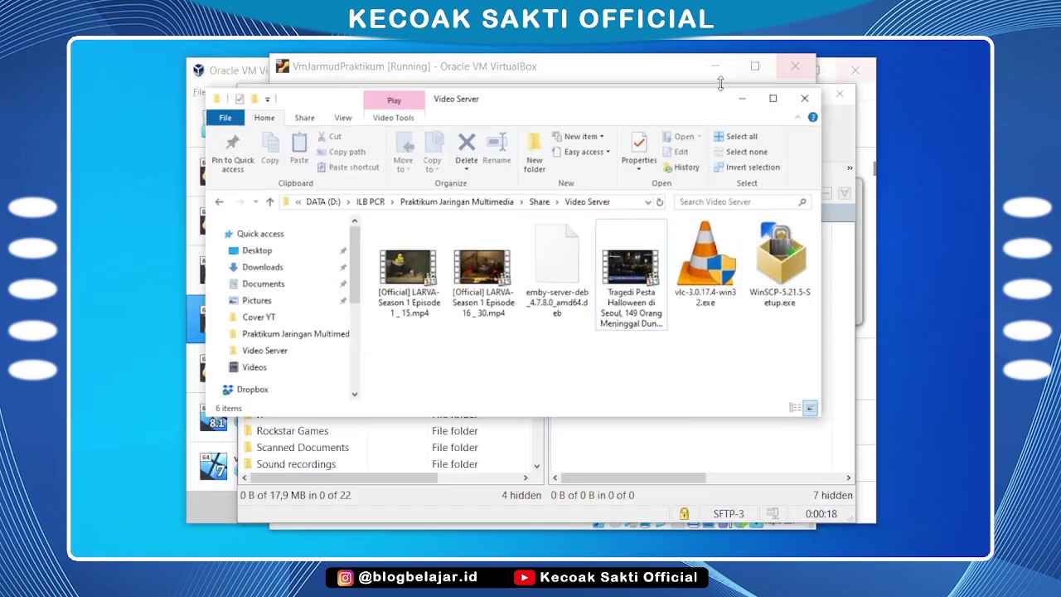
pyautogui.moveTo(567, 113); pyautogui.dragTo(454, 337)
pyautogui.moveTo(448, 522); pyautogui.dragTo(653, 278)
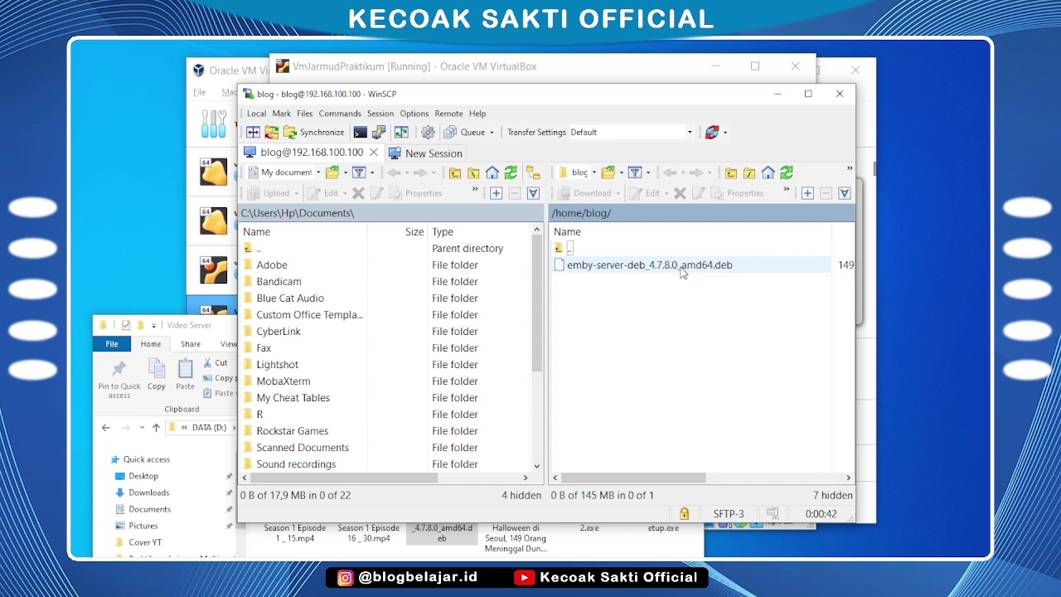
# Minimize WinSCP and the Video Server folder, leaving VirtualBox Manager in front
pyautogui.click(588, 75)
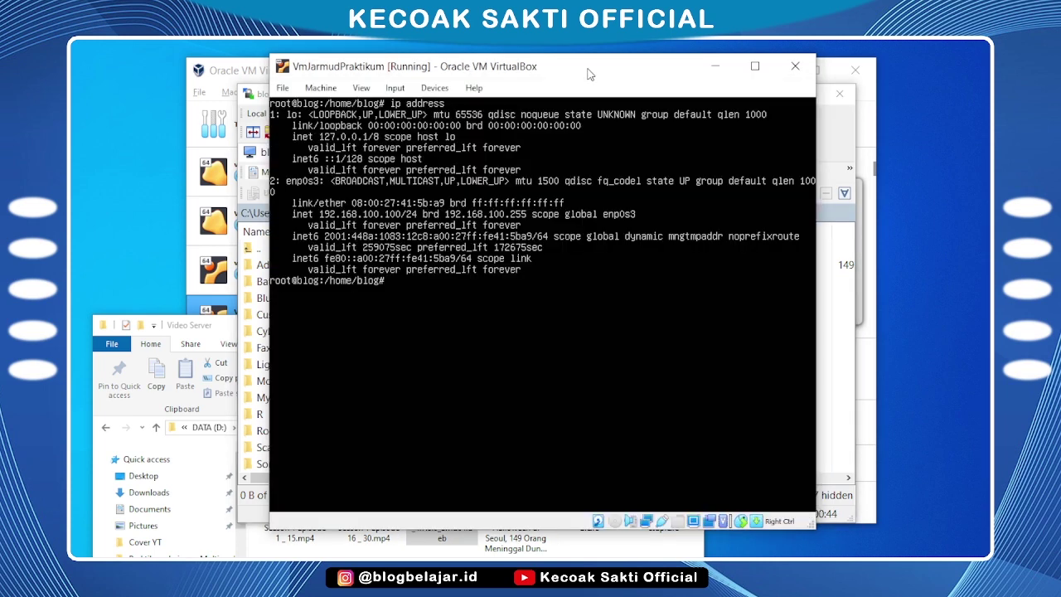
pyautogui.click(835, 133)
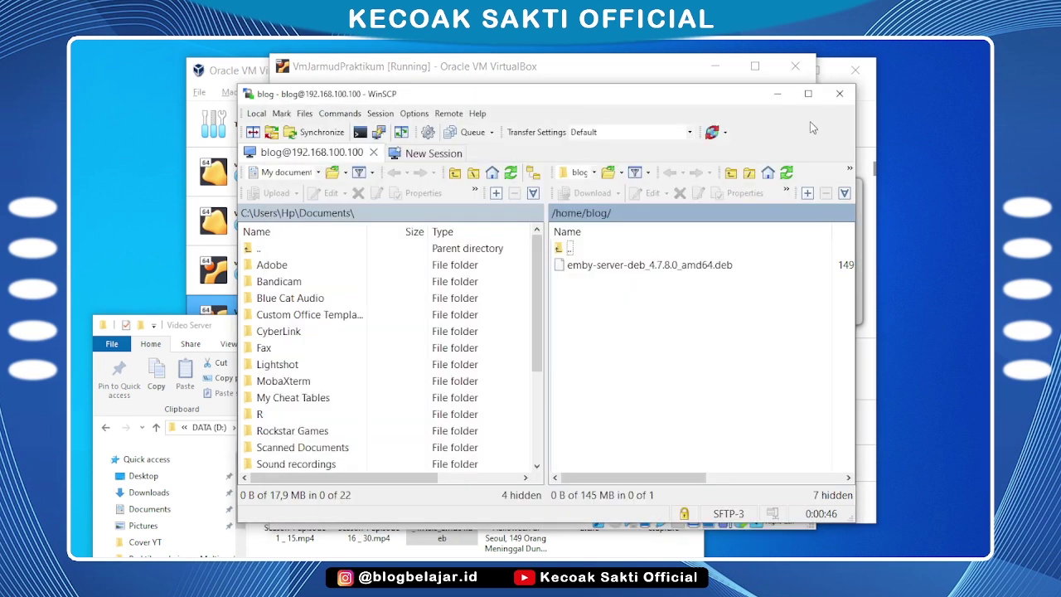
pyautogui.click(778, 93)
pyautogui.click(230, 329)
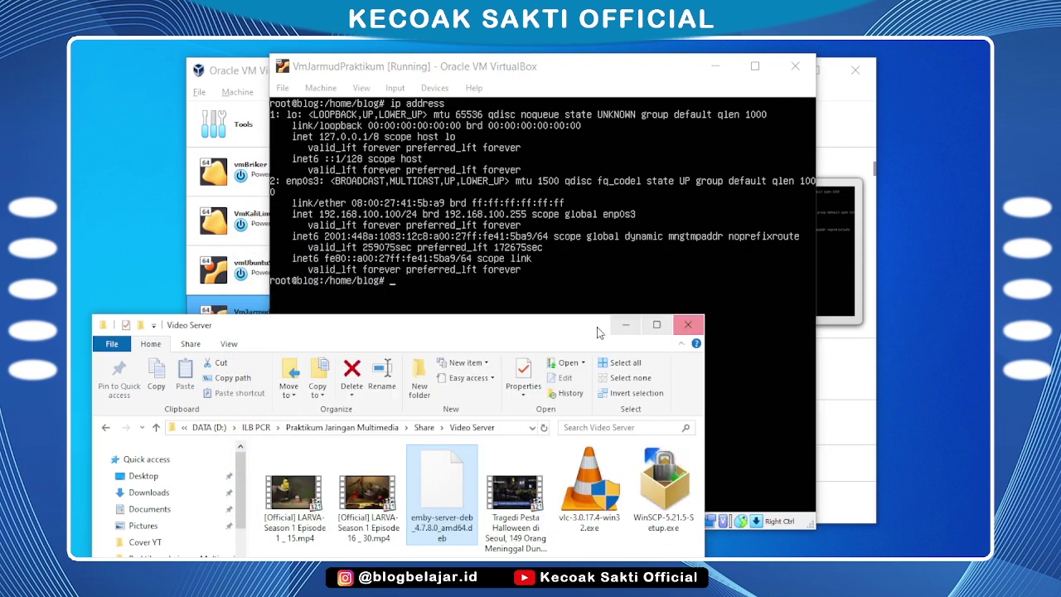
pyautogui.click(626, 324)
pyautogui.click(842, 94)
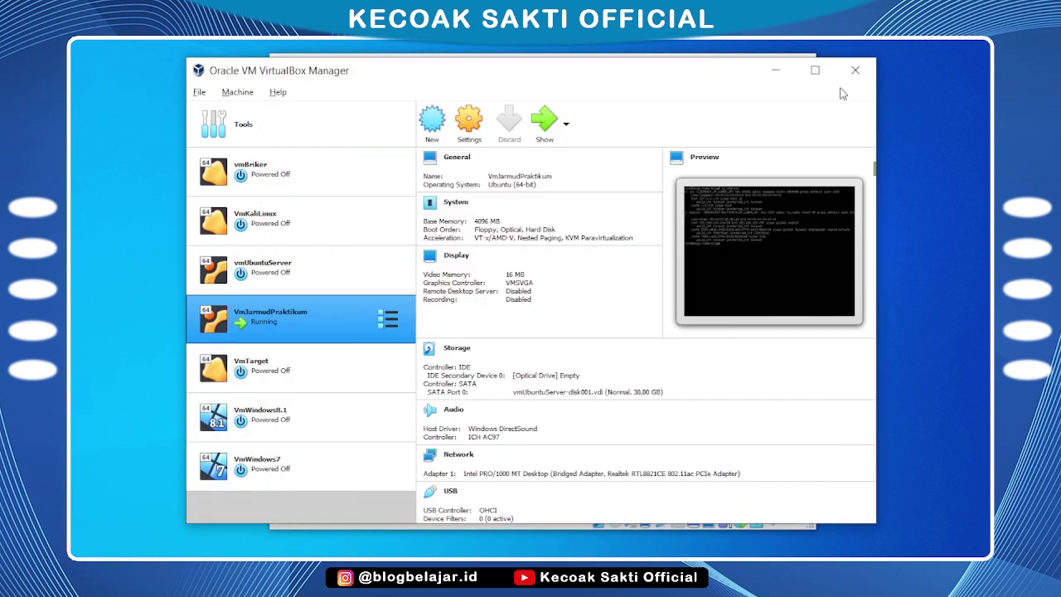
# Return to the VM console and list /home/blog to confirm the uploaded .deb is there
pyautogui.click(777, 69)
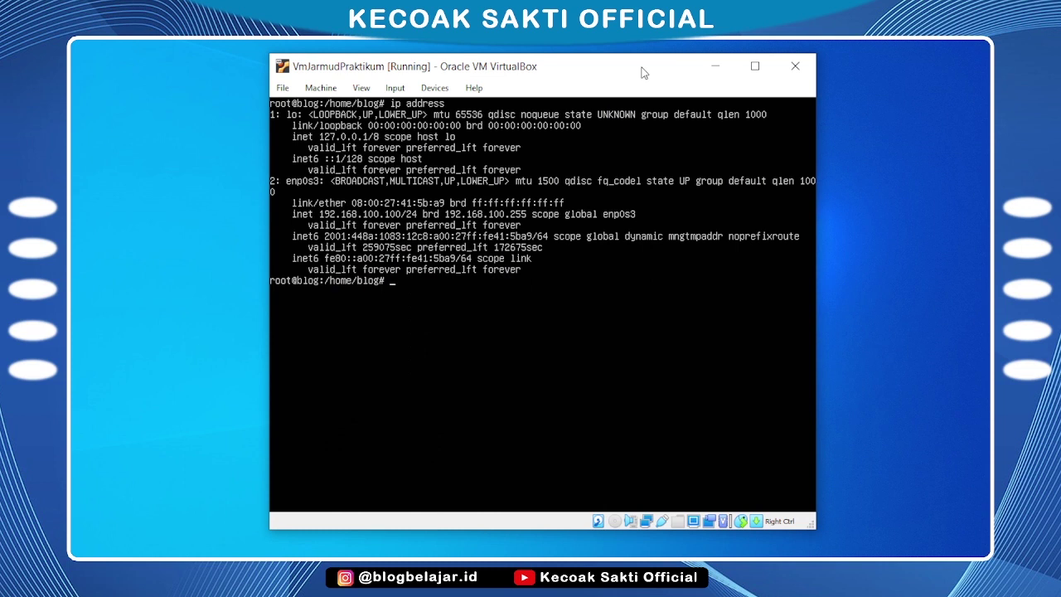
pyautogui.write('s')
pyautogui.press('Return')
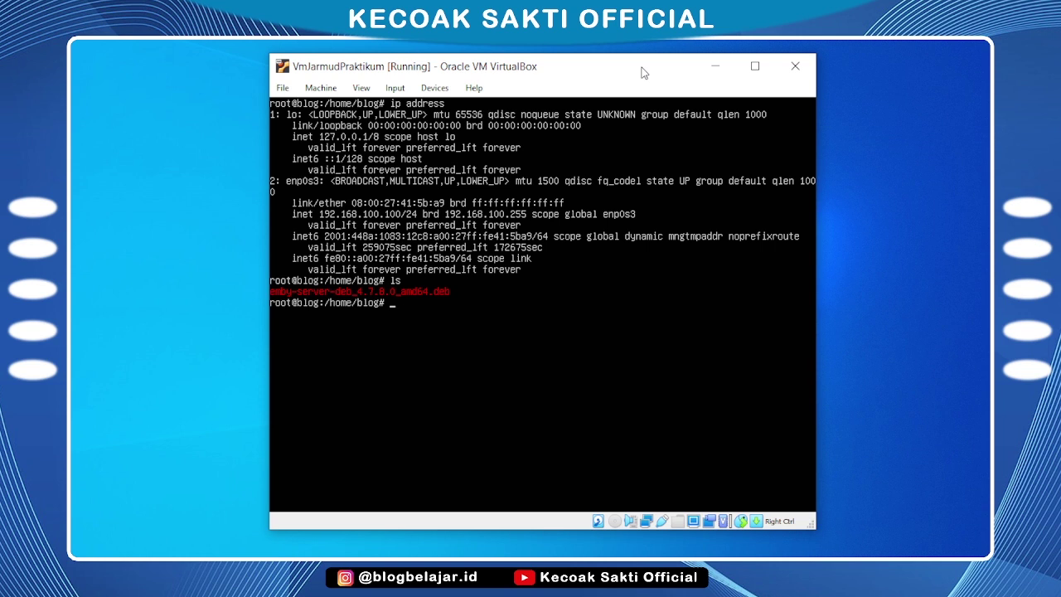
pyautogui.write('clear')
pyautogui.press('Return')
pyautogui.write('l')
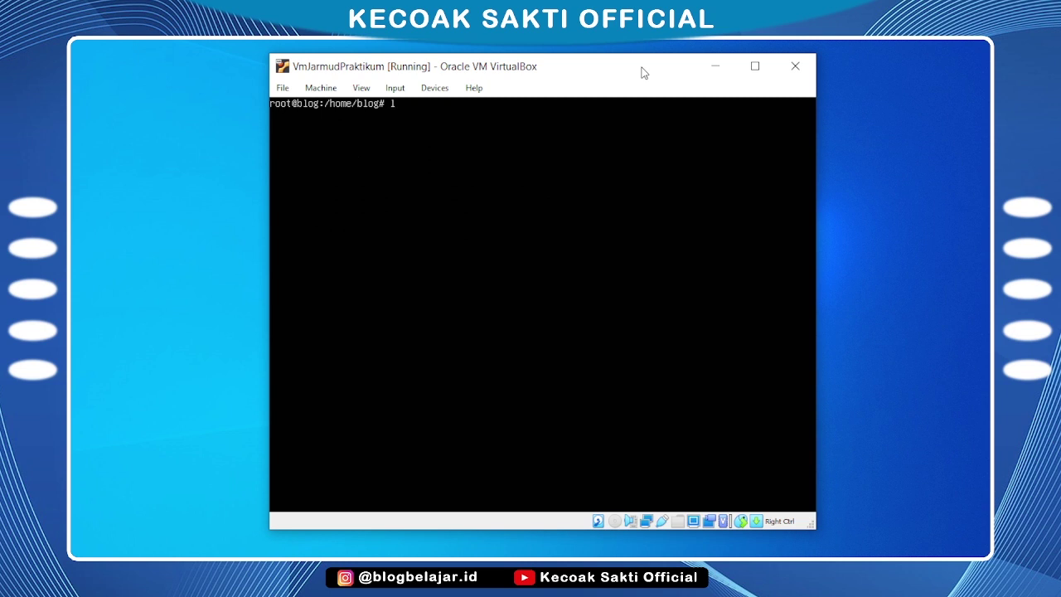
pyautogui.write('s')
pyautogui.press('Return')
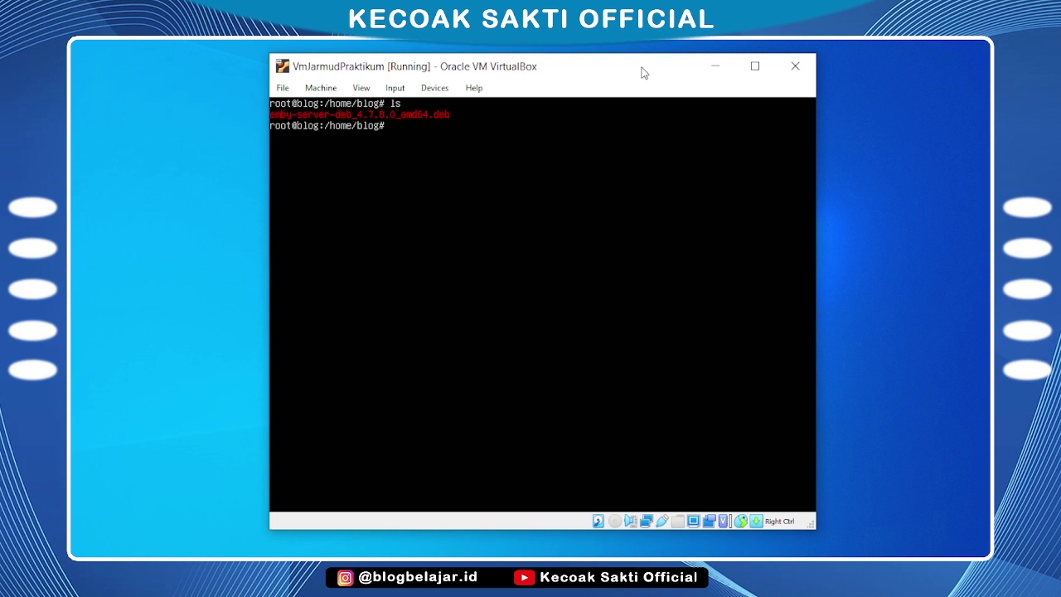
# Install emby-server-deb_4.7.8.0_amd64.deb with dpkg -i, then clear the terminal
pyautogui.write('dpkg')
pyautogui.write(' -i ')
pyautogui.write('e')
pyautogui.press('Tab')
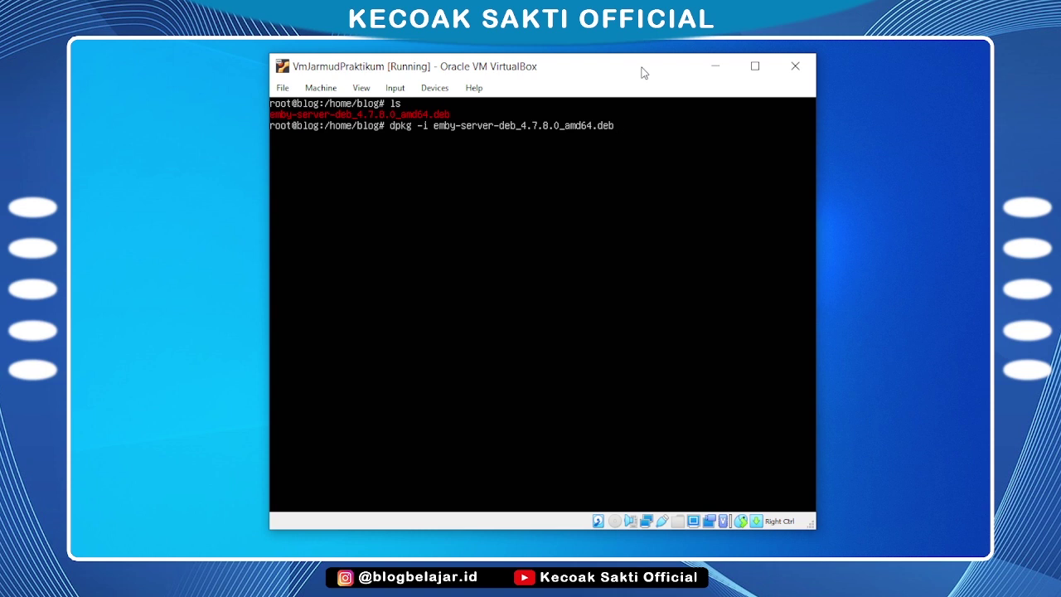
pyautogui.press('Return')
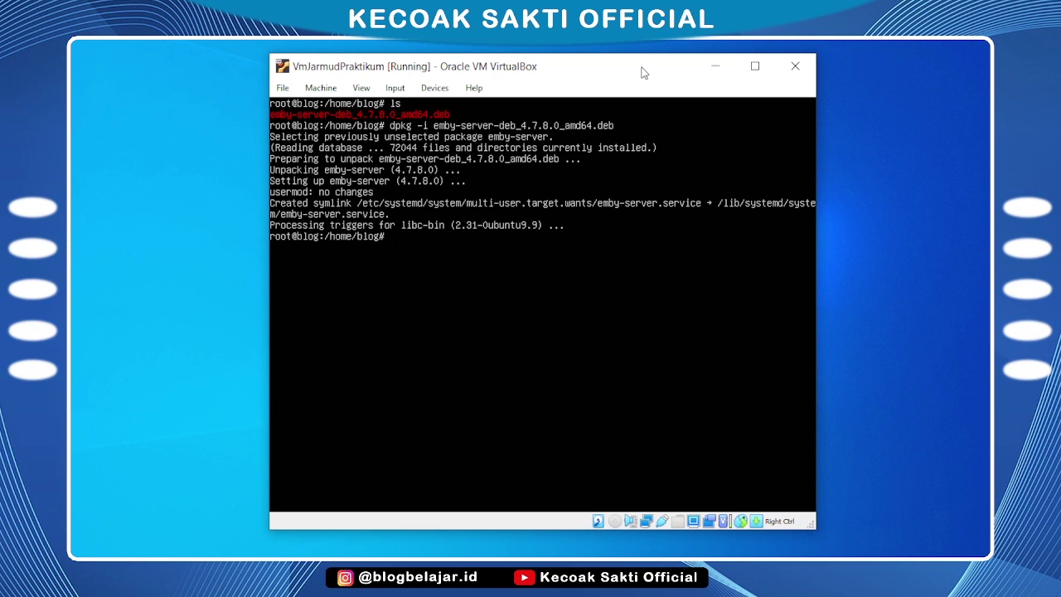
pyautogui.write('clear')
pyautogui.press('Return')
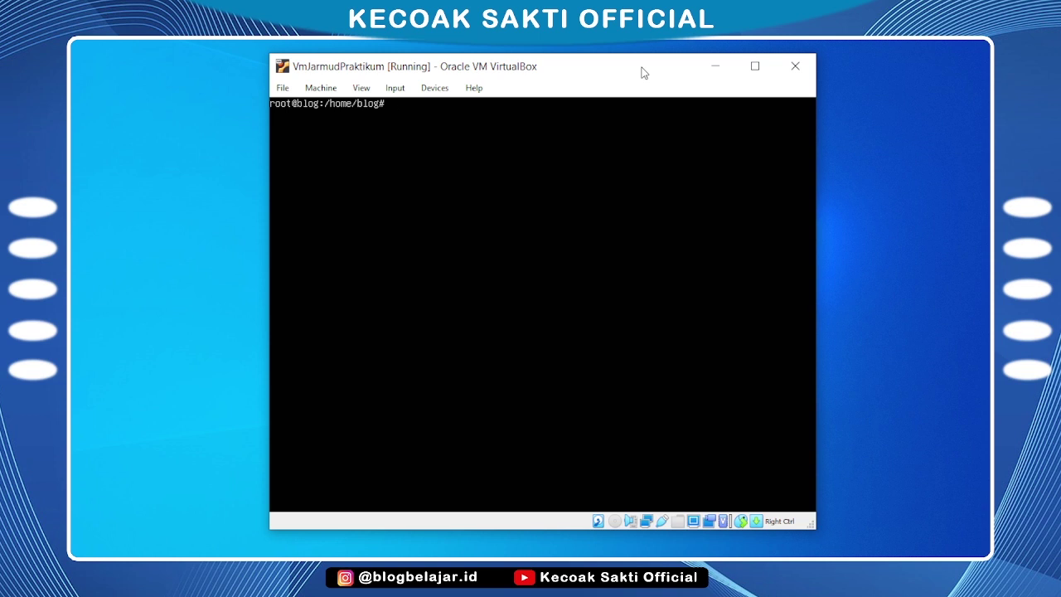
# Run mkdir -p /home/larva, then chmod 777 /home/larva/ in the VM terminal
pyautogui.write('mkdir -p /h')
pyautogui.press('Tab')
pyautogui.write('larva')
pyautogui.press('Return')
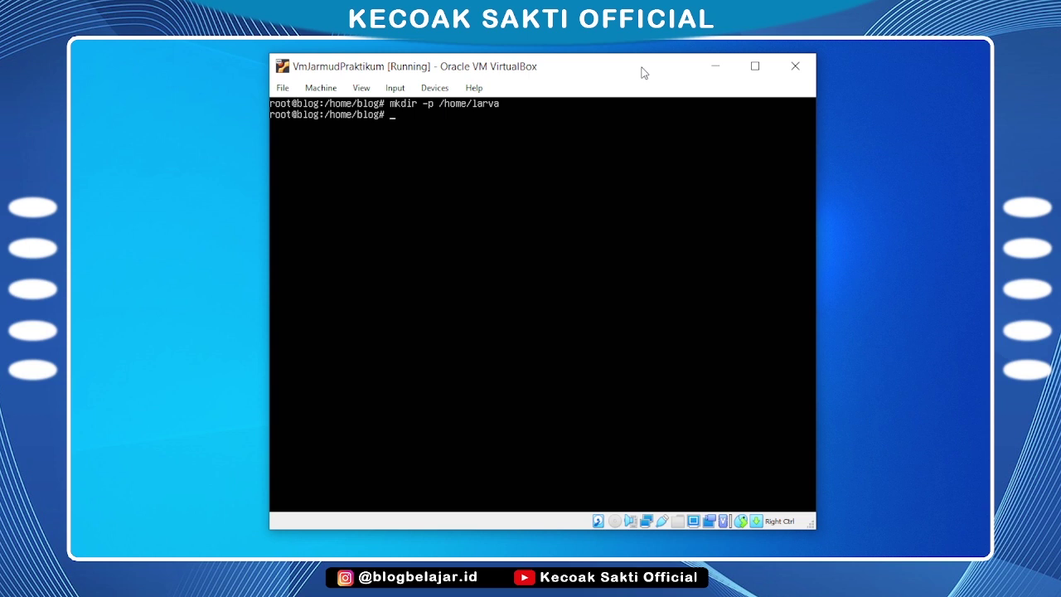
pyautogui.write('chmod 777 /home/larva/')
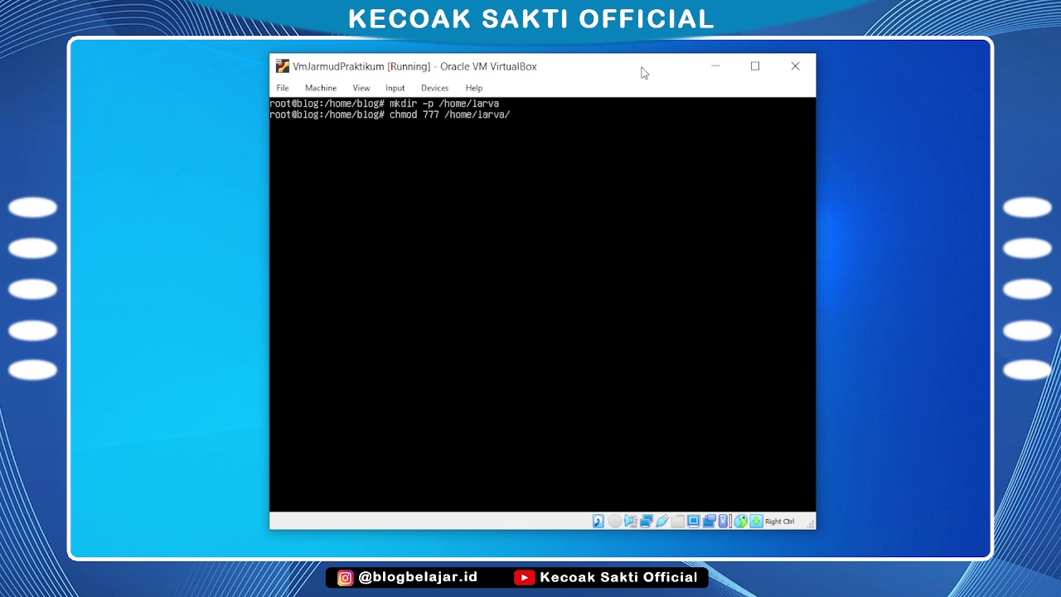
pyautogui.press('Return')
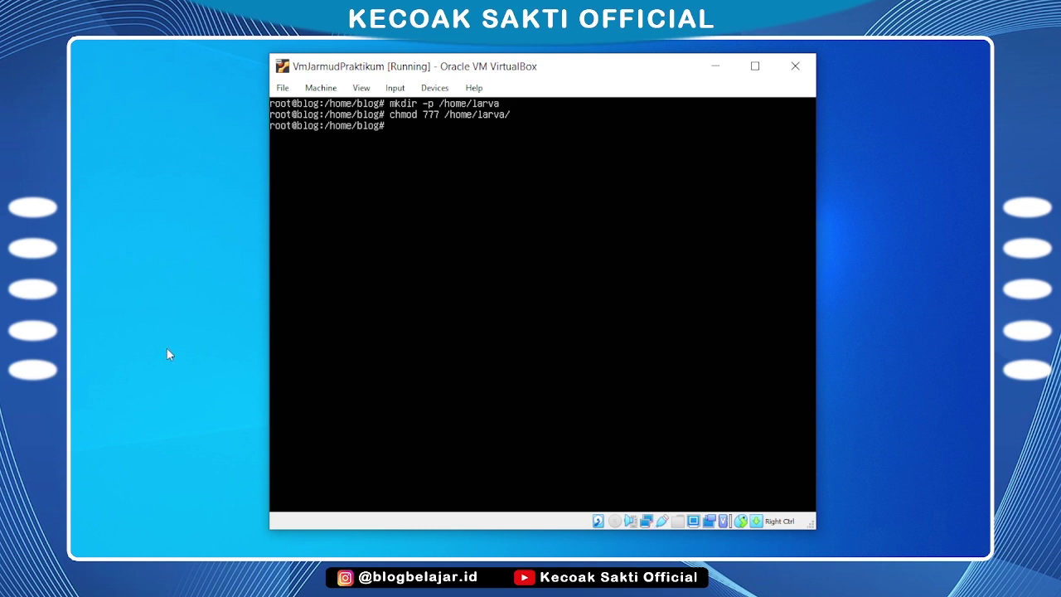
# Open a Chrome tab and load 192.168.100.100:8096 to reach Emby's Welcome page
pyautogui.click(154, 553)
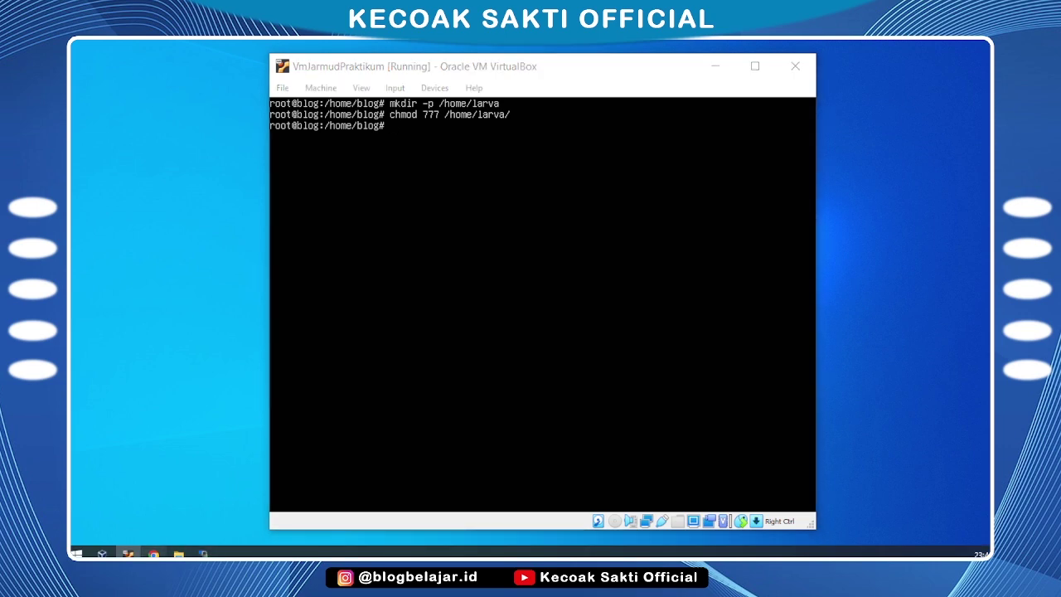
pyautogui.click(381, 68)
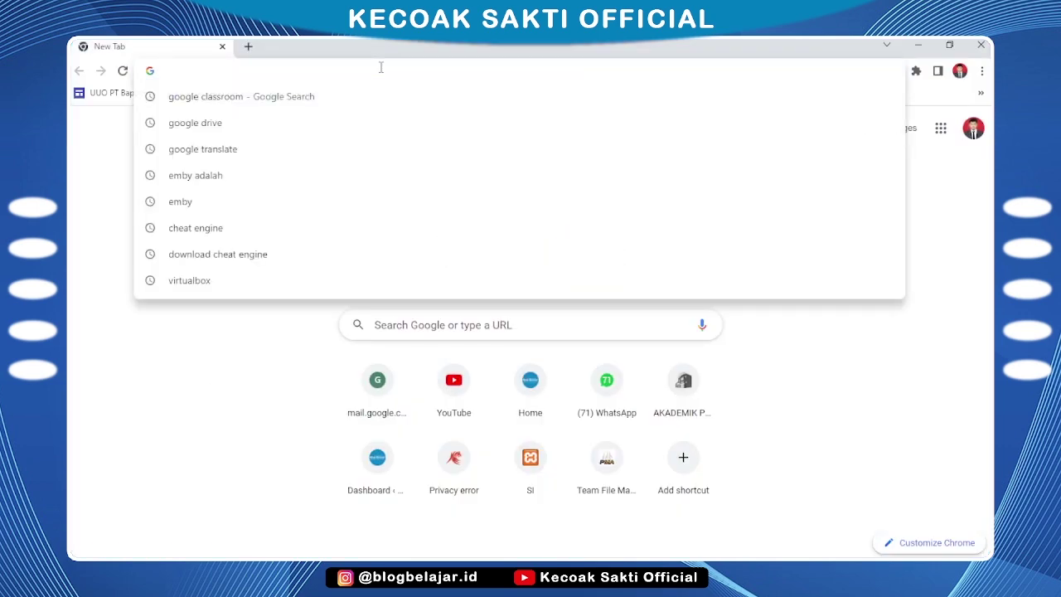
pyautogui.write('192.168.')
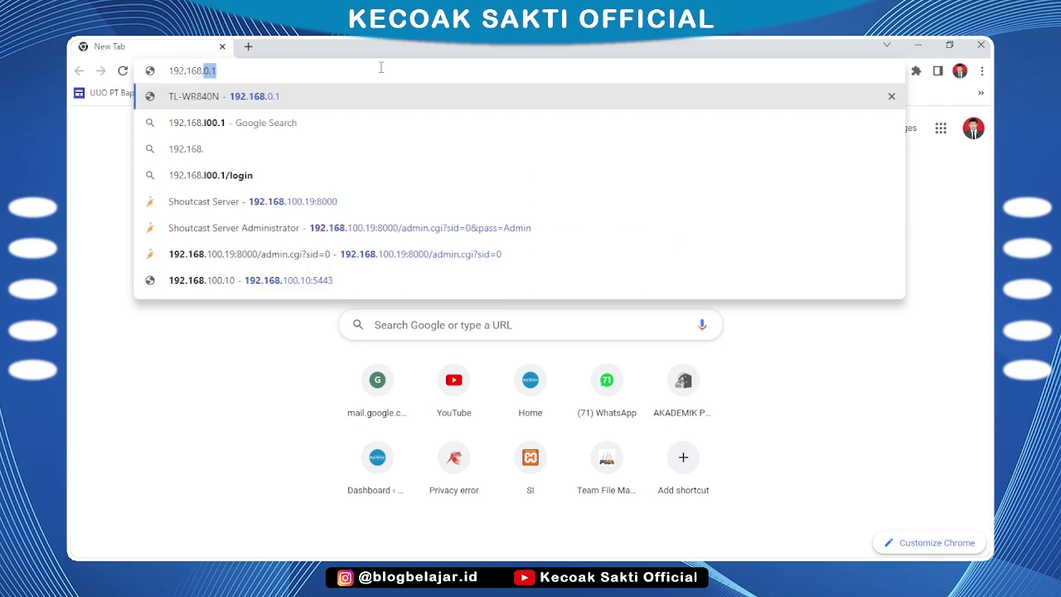
pyautogui.write('100.100')
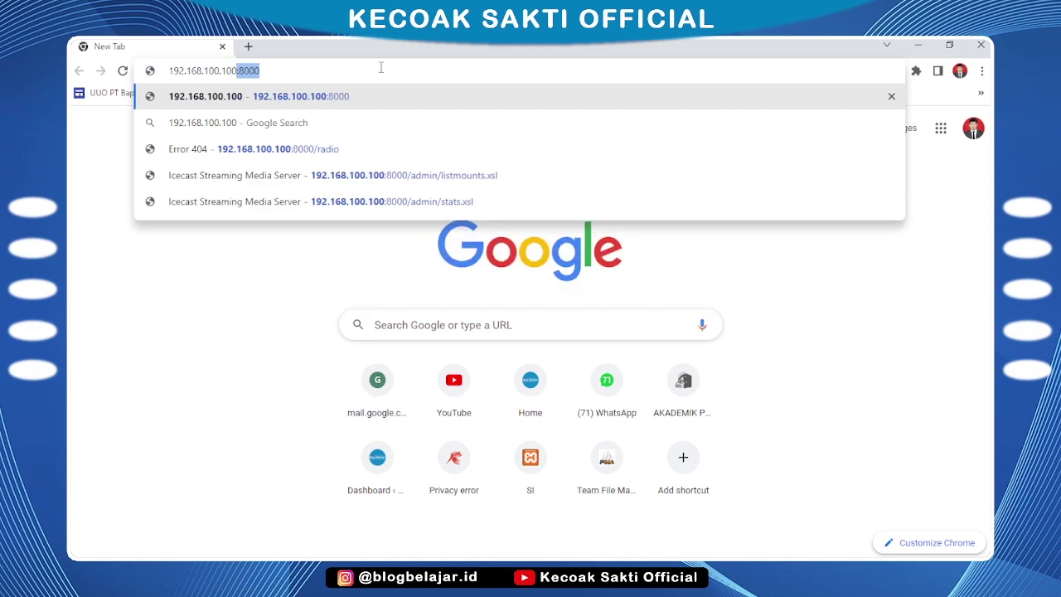
pyautogui.write(':')
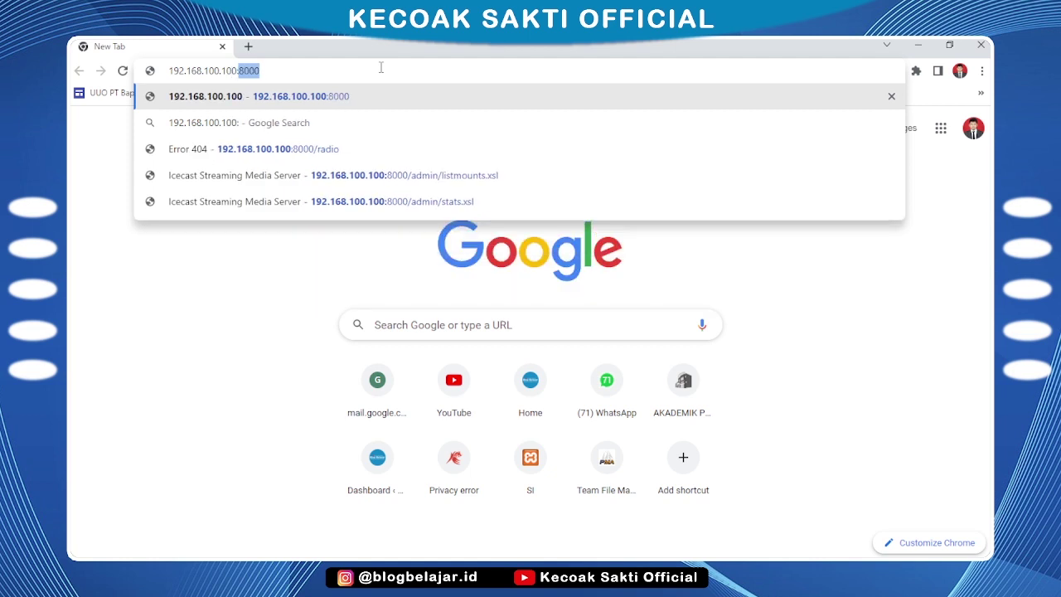
pyautogui.write('80')
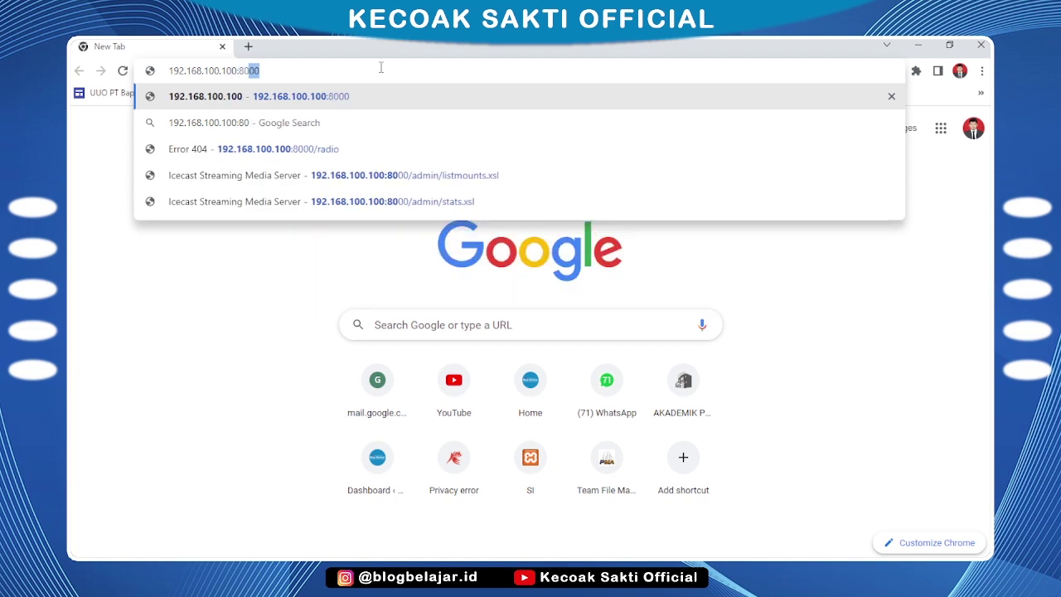
pyautogui.write('96')
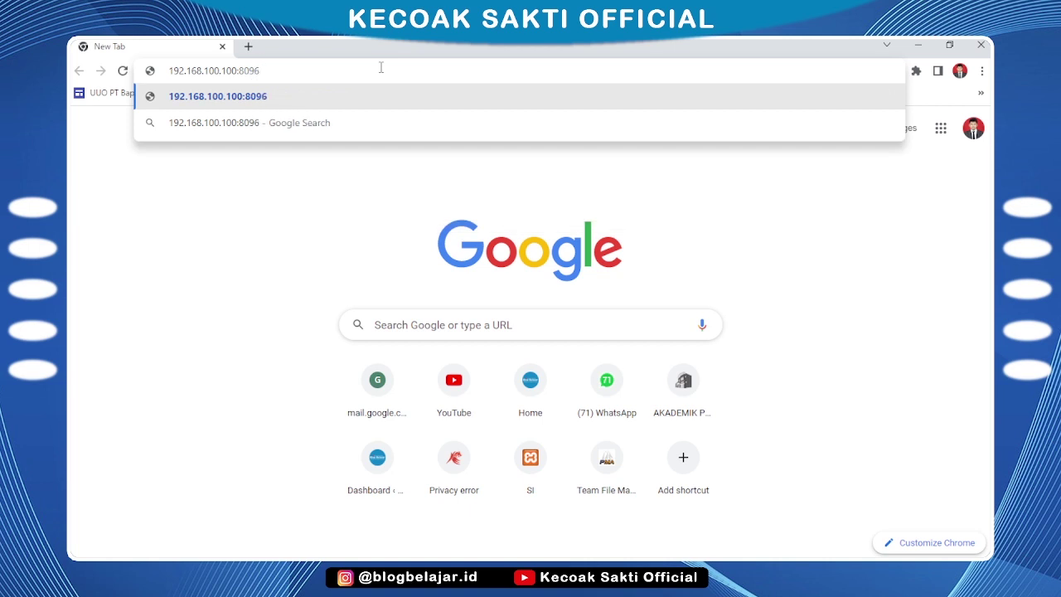
pyautogui.press('Return')
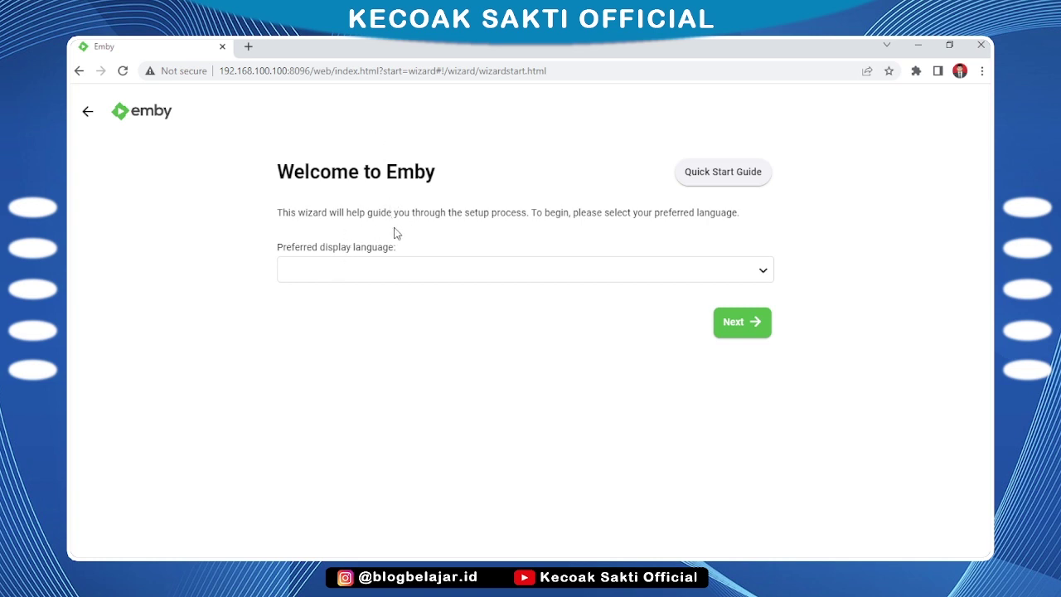
# Set Emby's display language to English (United States) and continue
pyautogui.click(434, 274)
pyautogui.scroll(-4, 431, 308)
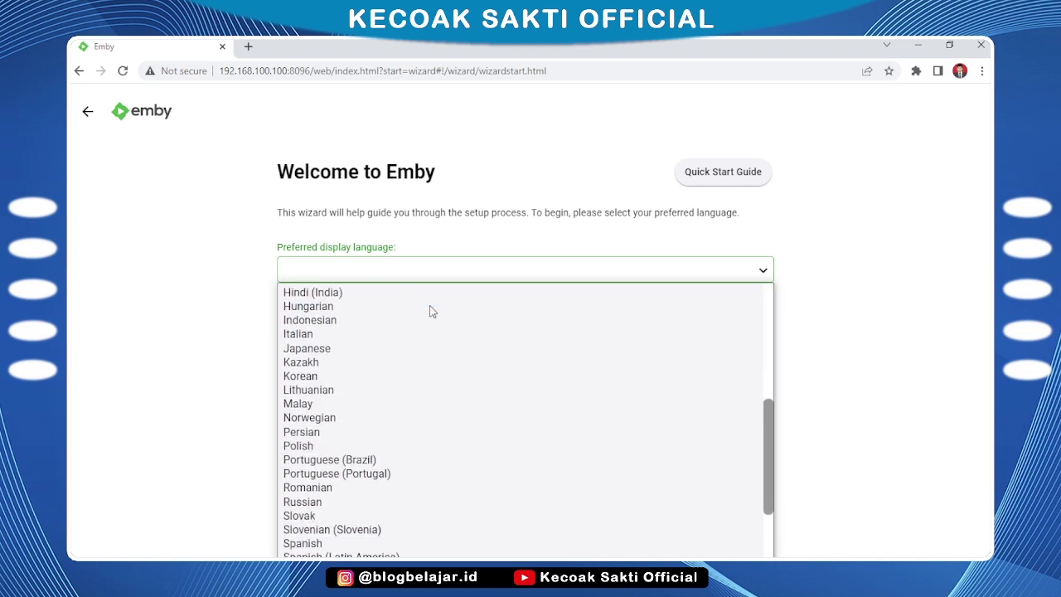
pyautogui.scroll(-2, 429, 309)
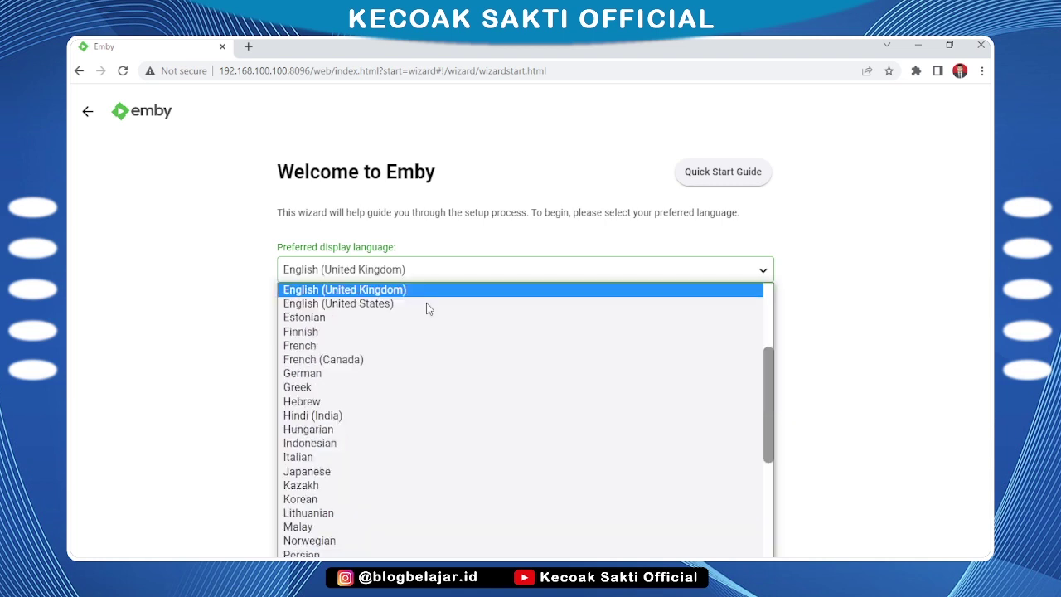
pyautogui.click(374, 306)
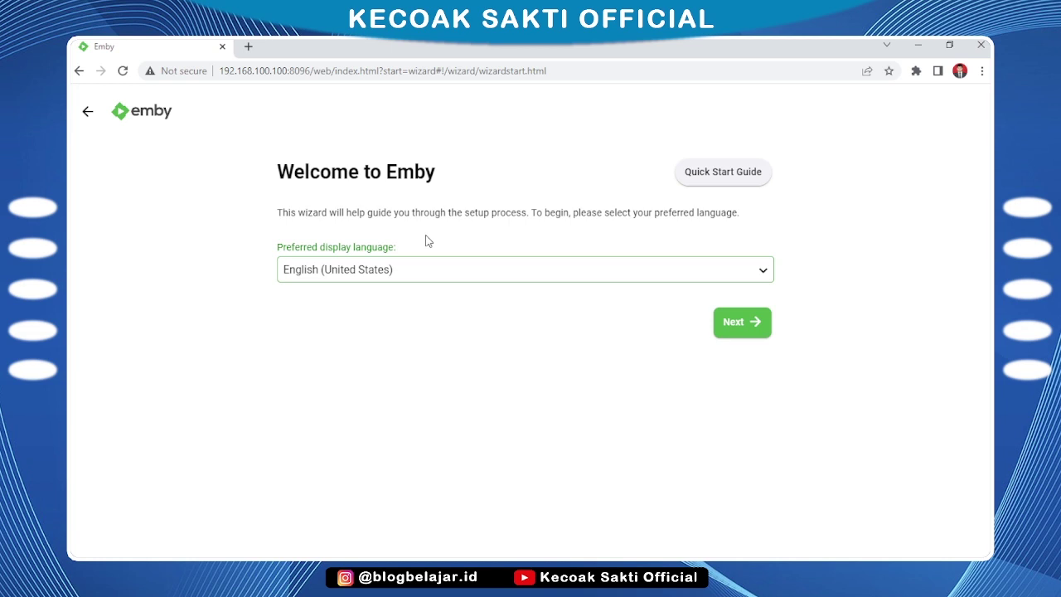
pyautogui.click(745, 333)
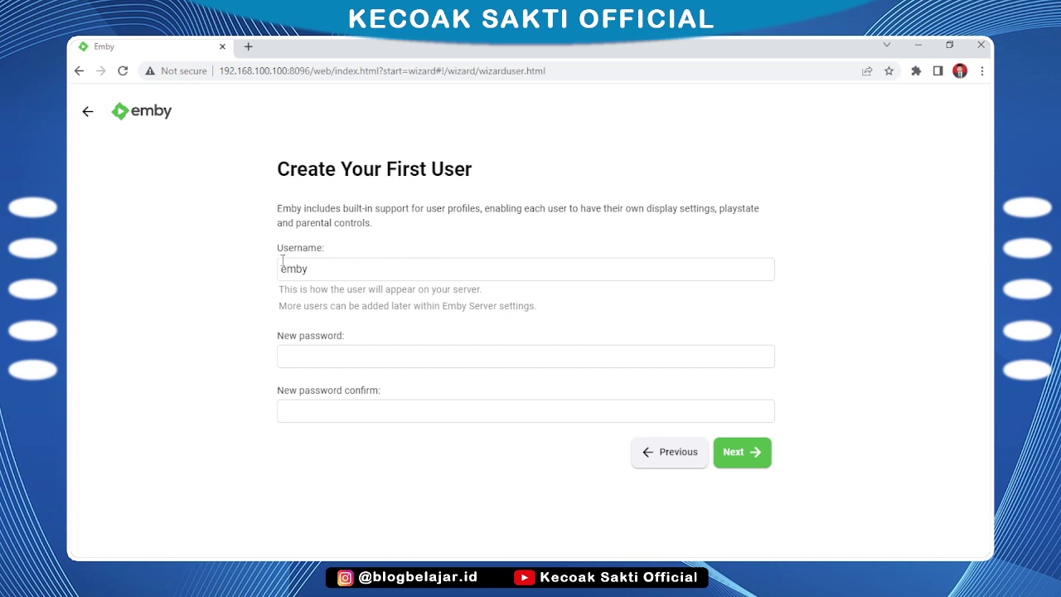
# Enter and confirm a password for the first user, continue, and dismiss Chrome's password prompts
pyautogui.click(297, 358)
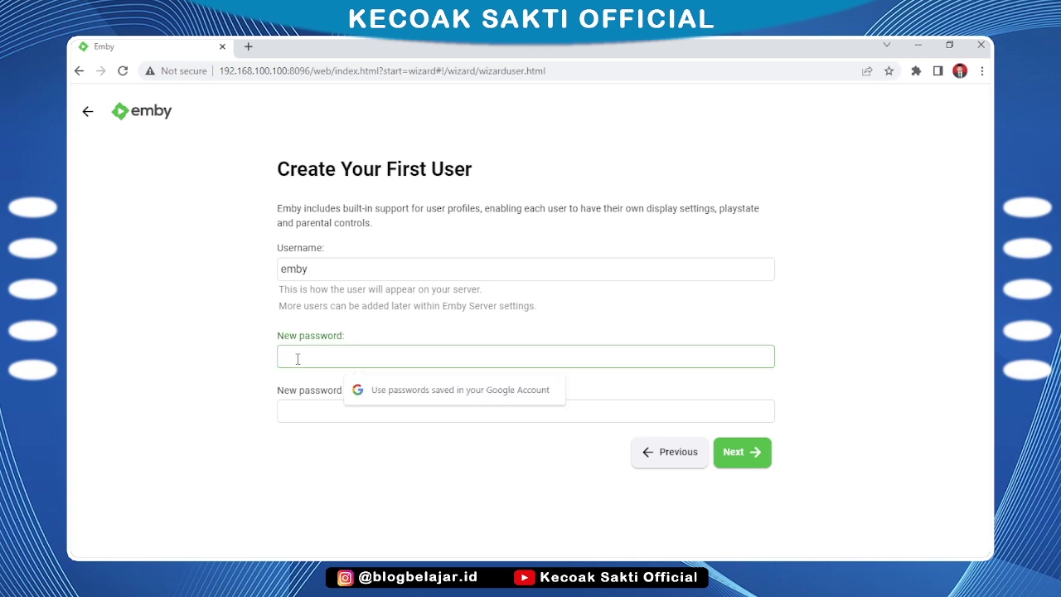
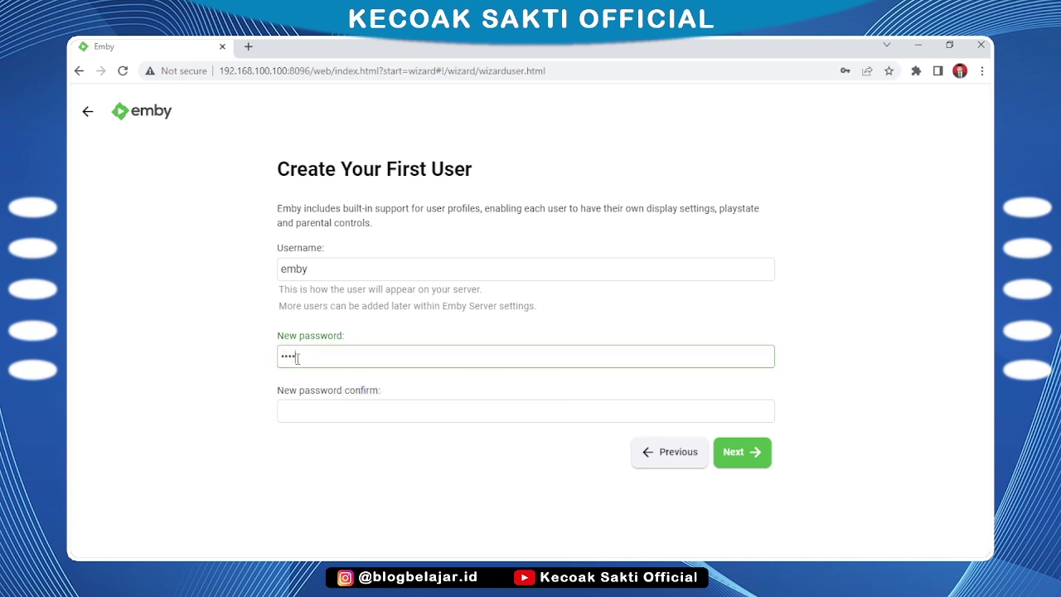
pyautogui.press('Tab')
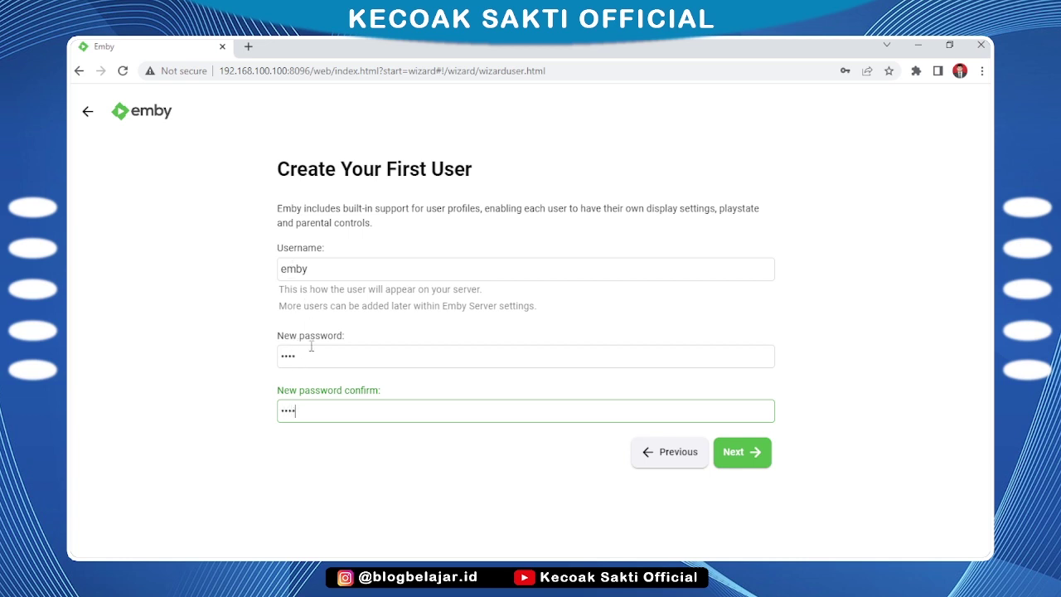
pyautogui.click(747, 460)
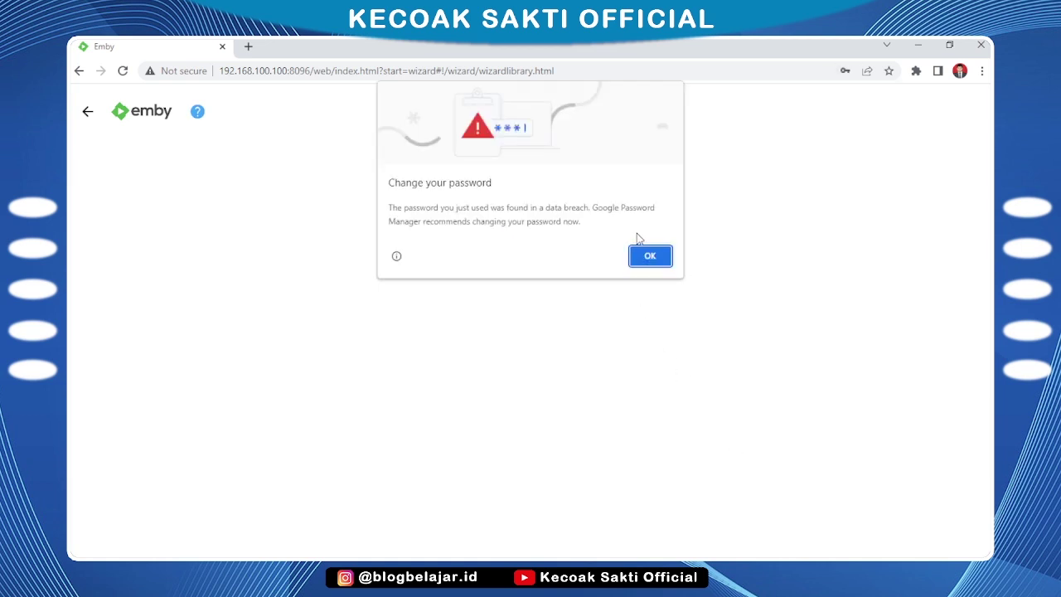
pyautogui.click(645, 257)
pyautogui.click(866, 299)
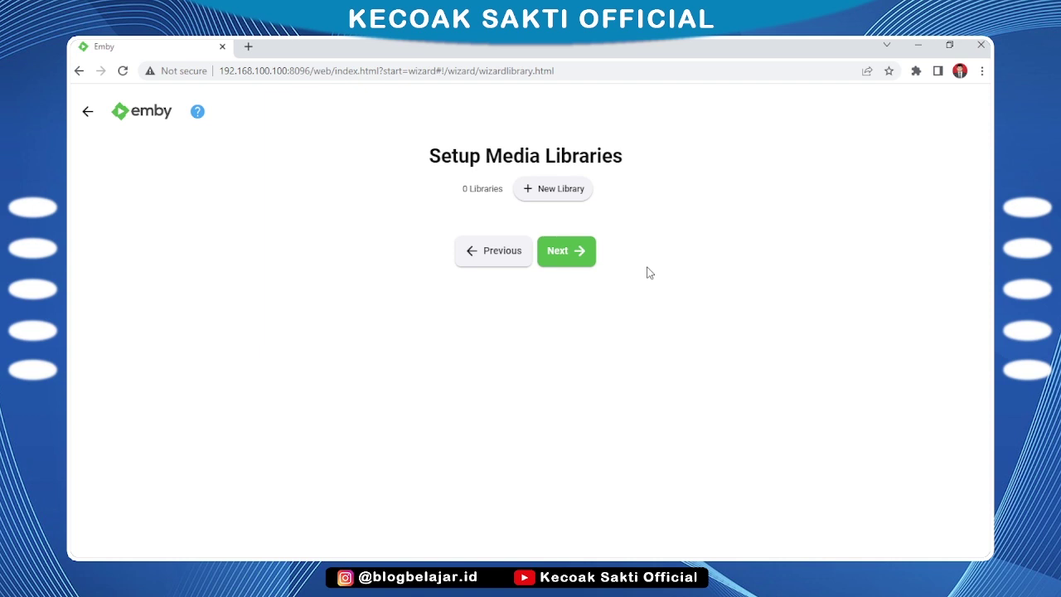
# Create a new library with content type Movies and display name Larva
pyautogui.click(554, 199)
pyautogui.click(460, 254)
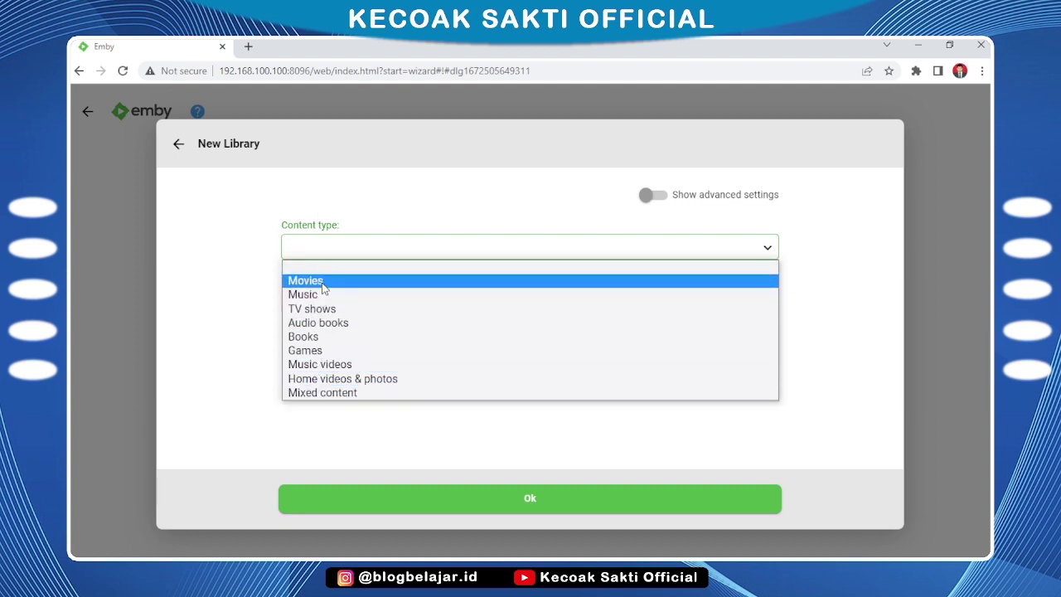
pyautogui.click(324, 286)
pyautogui.moveTo(324, 318); pyautogui.dragTo(258, 325)
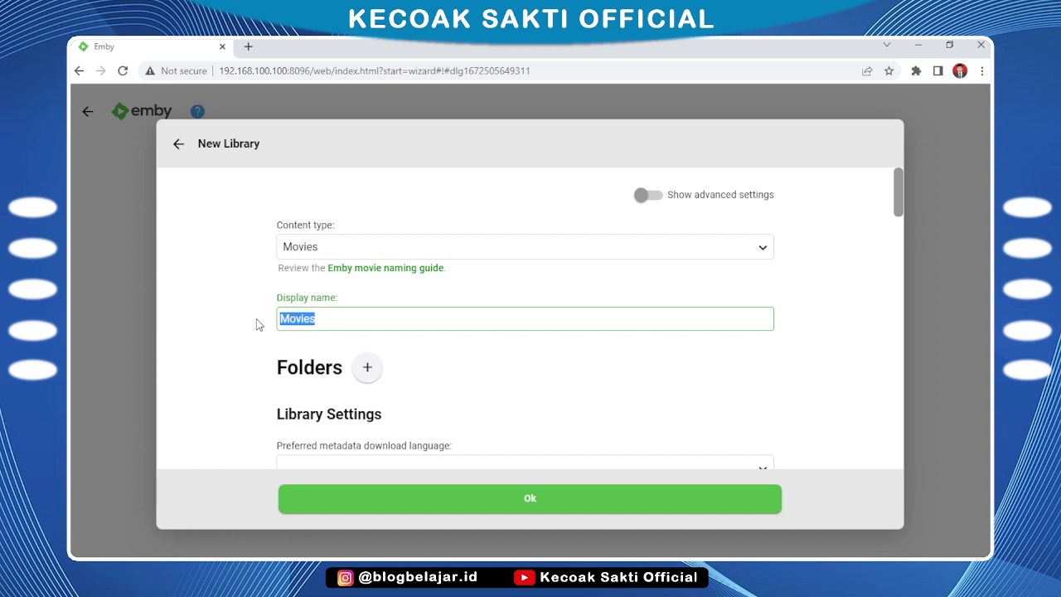
pyautogui.write('Larva')
pyautogui.click(257, 324)
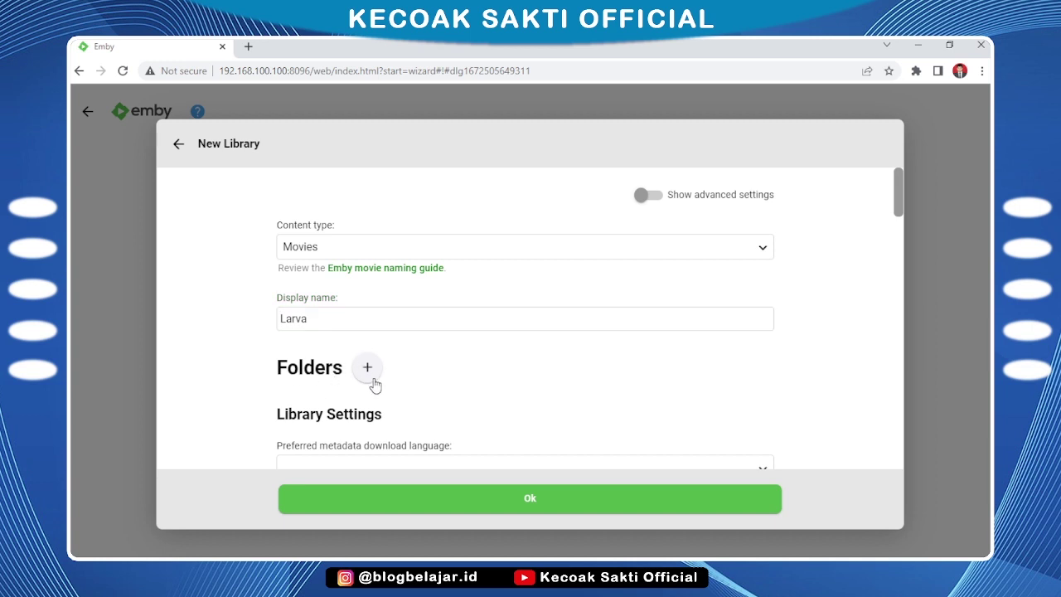
# Add /home/larva as the Larva library's folder and save the library
pyautogui.click(368, 368)
pyautogui.click(372, 322)
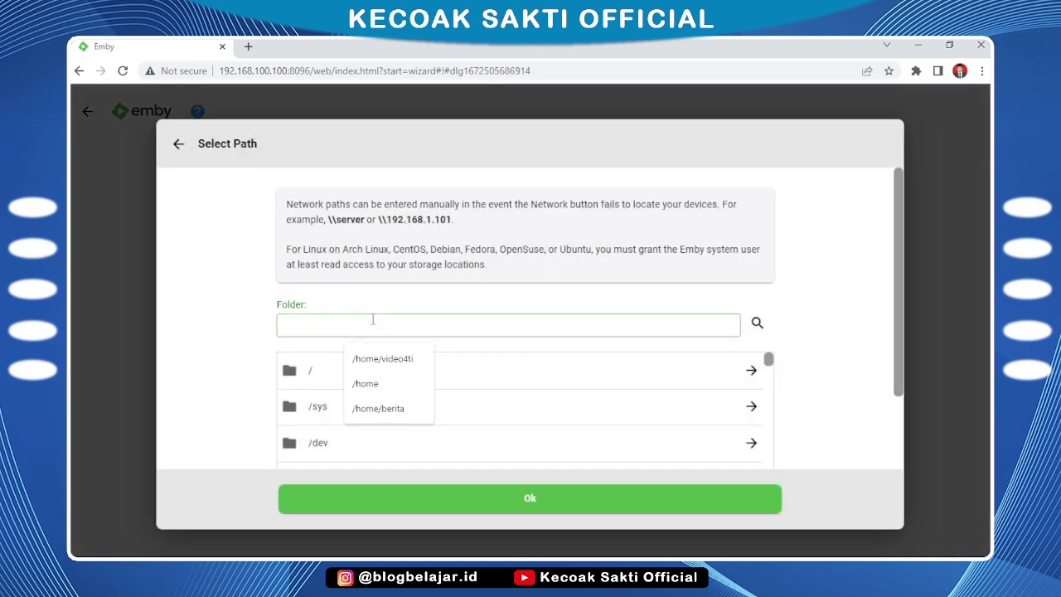
pyautogui.write('/home/larva')
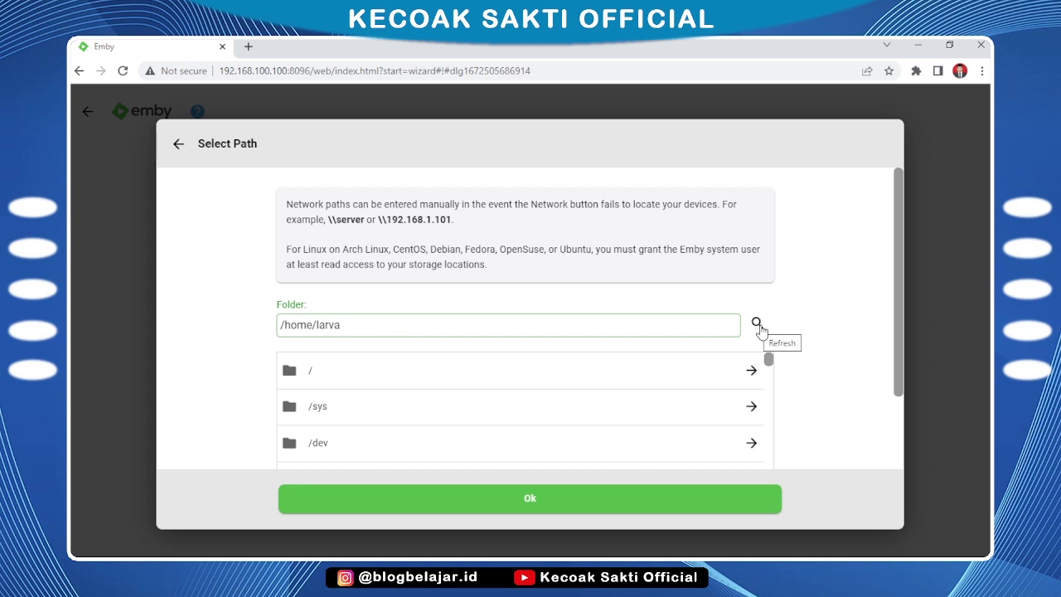
pyautogui.click(759, 328)
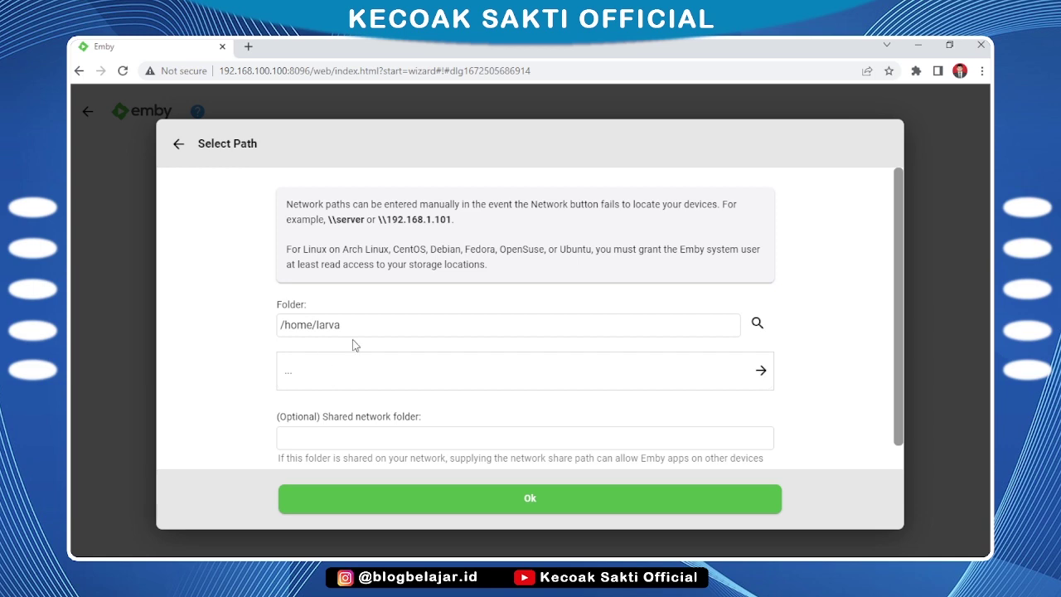
pyautogui.click(529, 498)
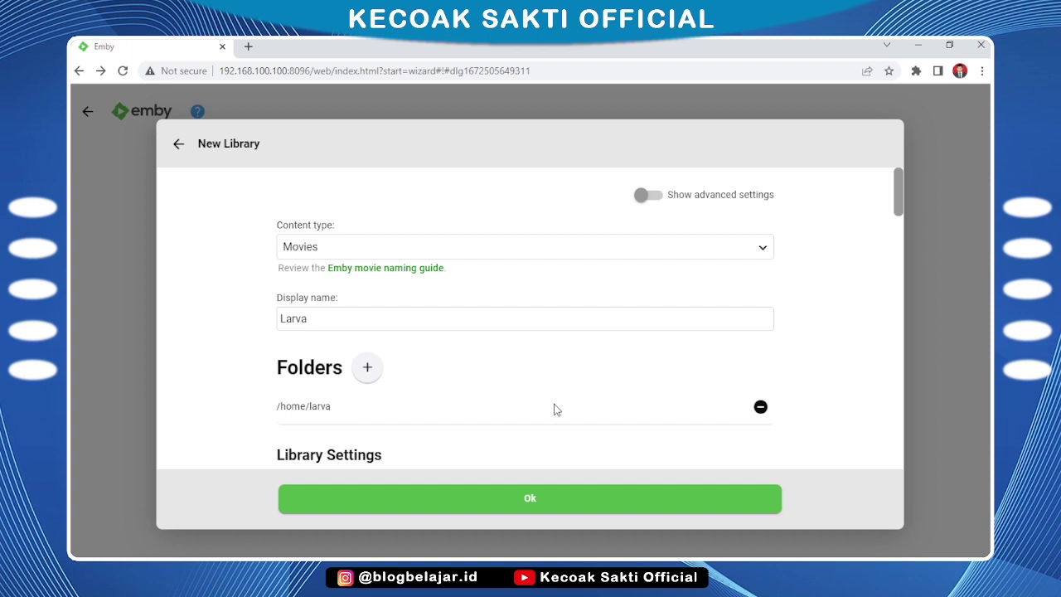
pyautogui.scroll(-3, 557, 409)
pyautogui.scroll(-1, 559, 408)
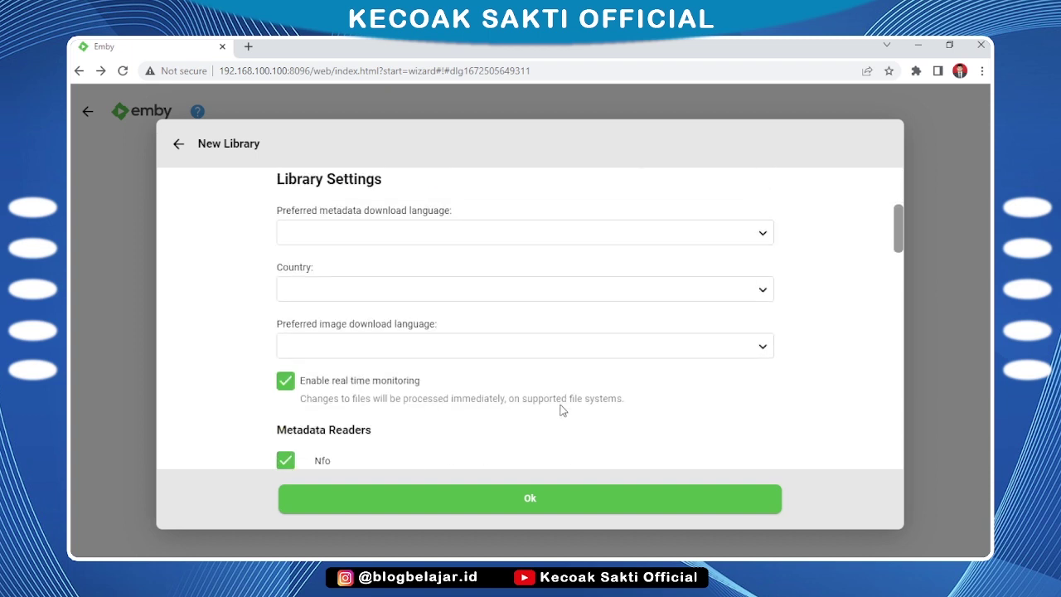
pyautogui.scroll(4, 562, 407)
pyautogui.click(544, 503)
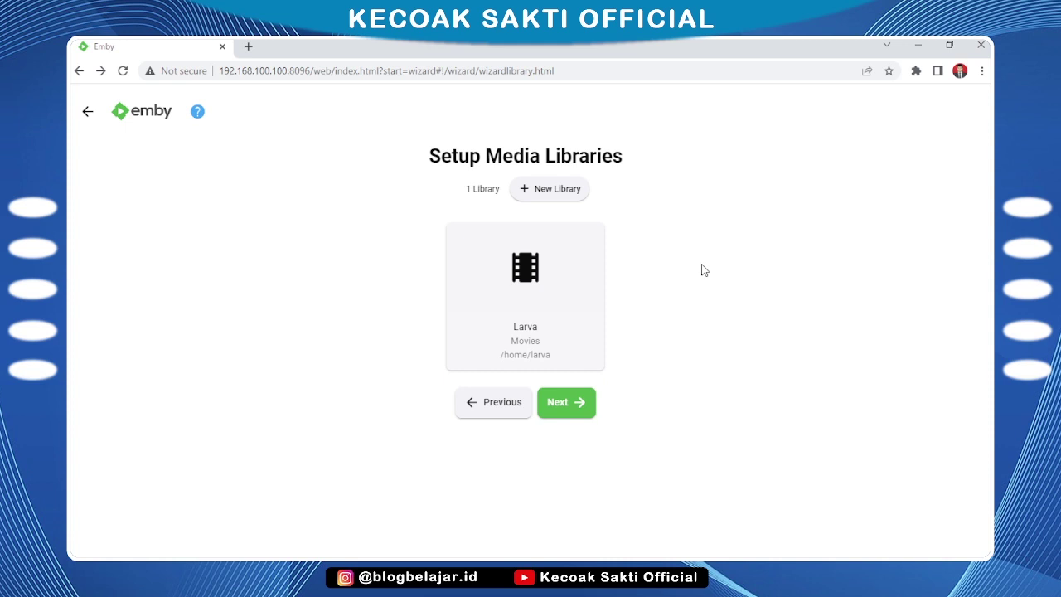
# Keep the English / United States metadata defaults and disable automatic port mapping
pyautogui.click(576, 412)
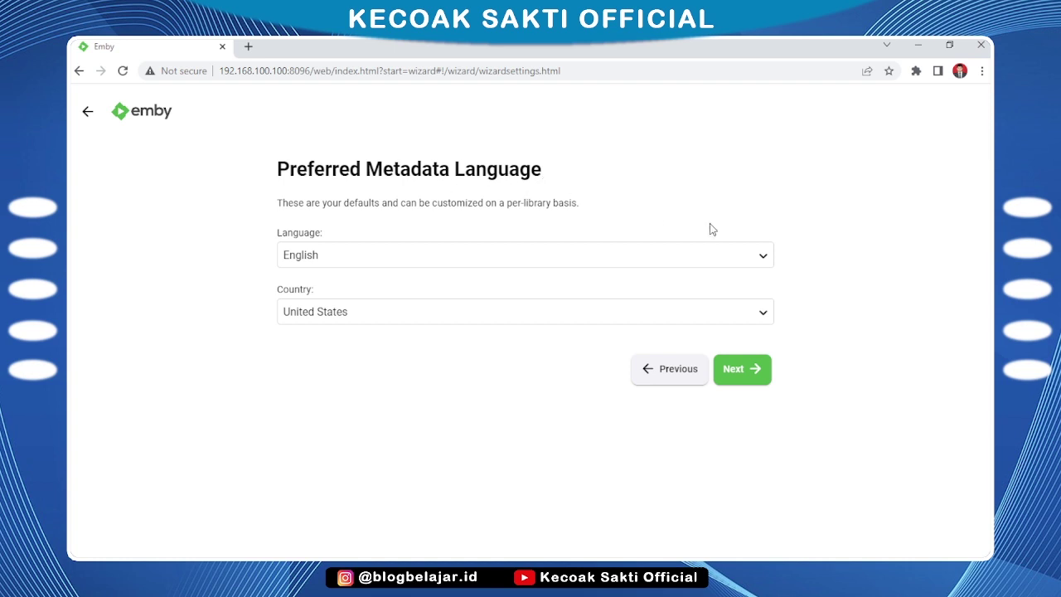
pyautogui.click(742, 373)
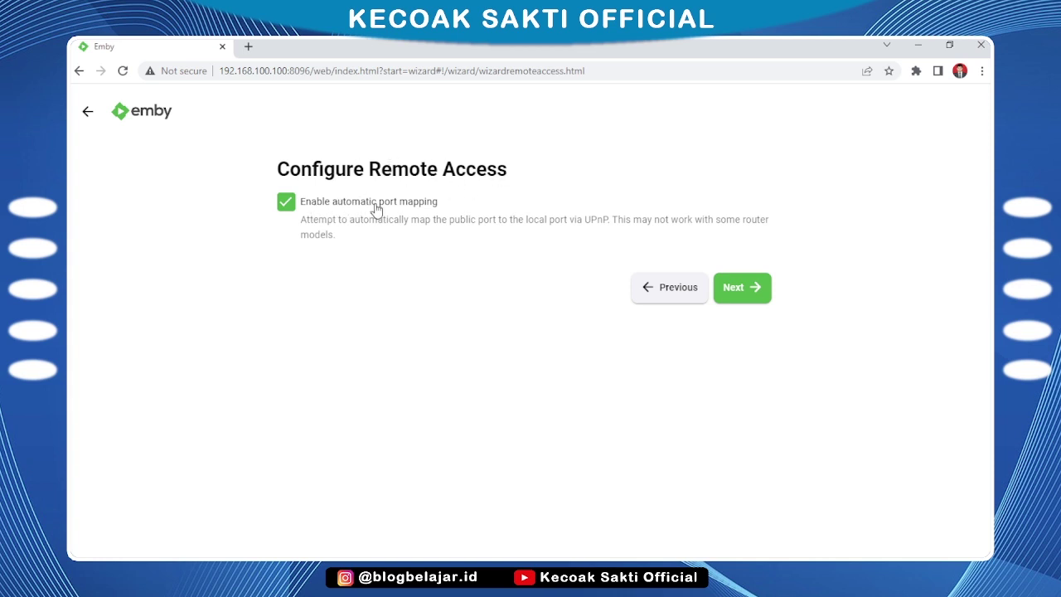
pyautogui.click(422, 207)
pyautogui.click(746, 287)
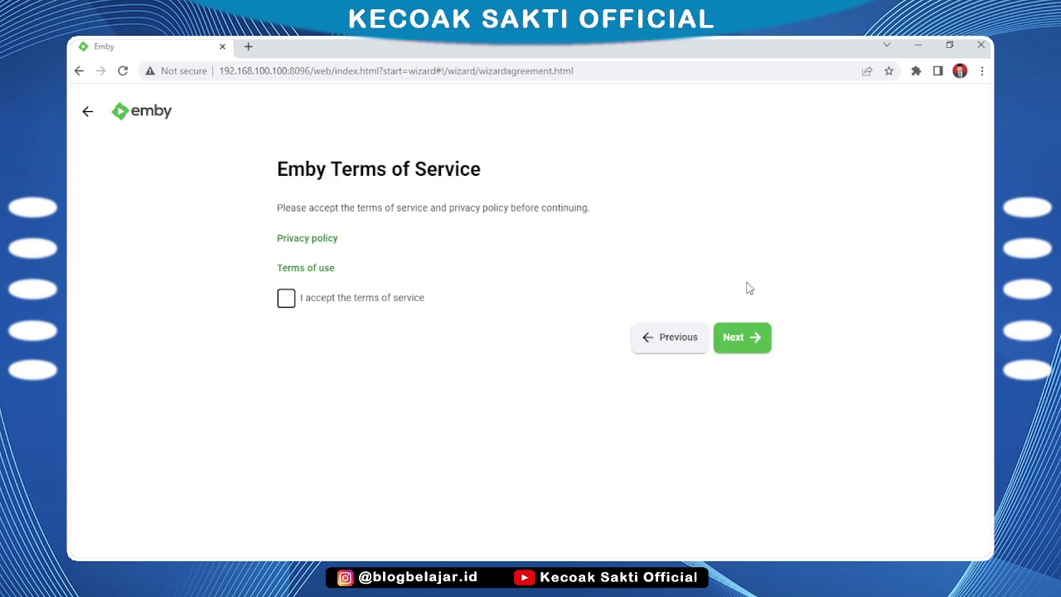
# Accept the terms of service and finish the Emby setup wizard
pyautogui.click(325, 306)
pyautogui.click(756, 340)
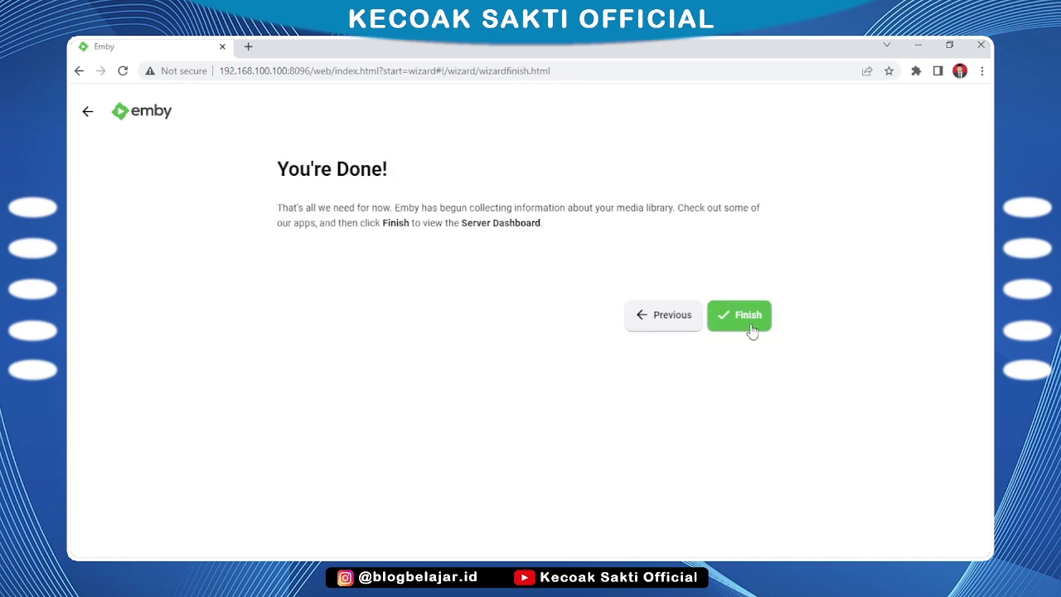
pyautogui.click(752, 328)
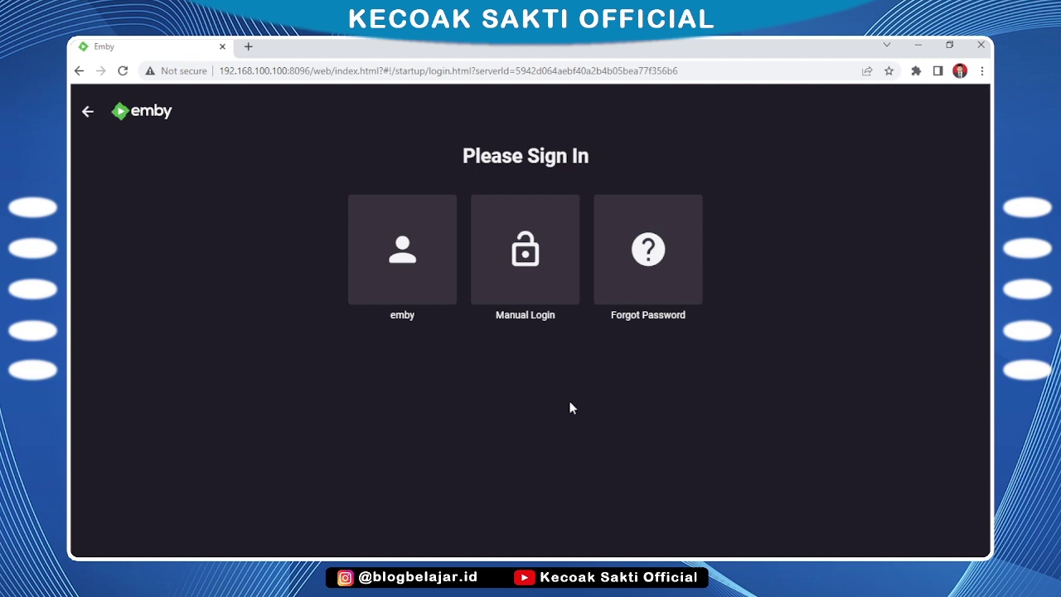
# Sign in as the emby user with its password, dismissing Chrome's password popups
pyautogui.click(388, 257)
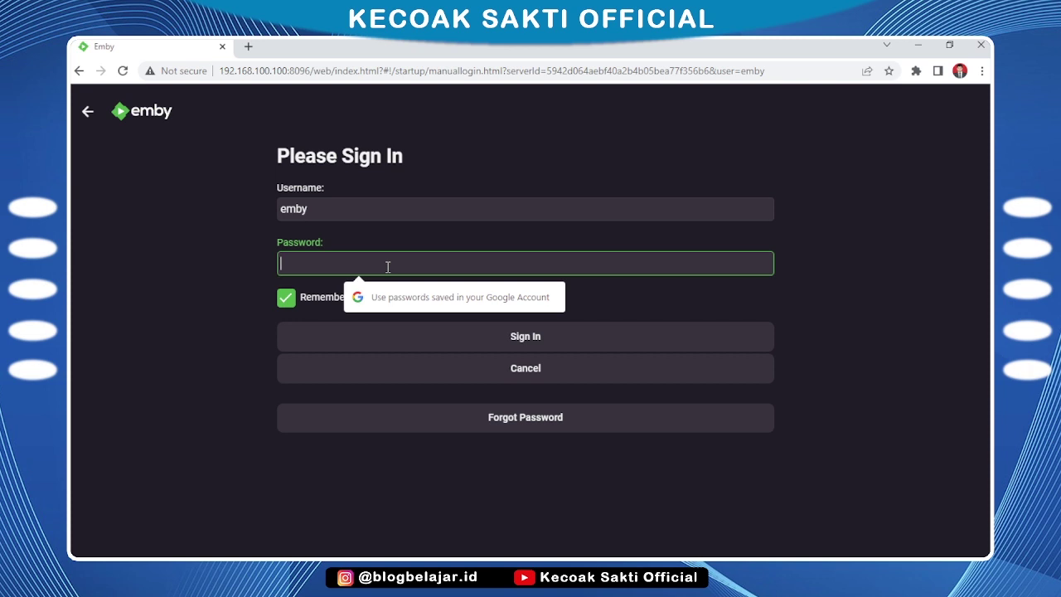
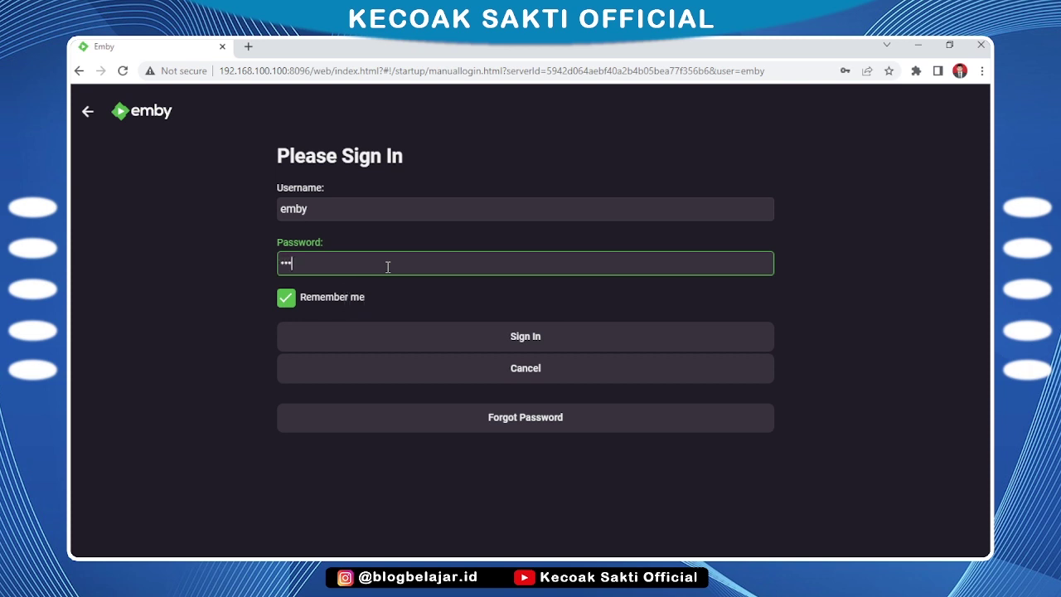
pyautogui.click(557, 335)
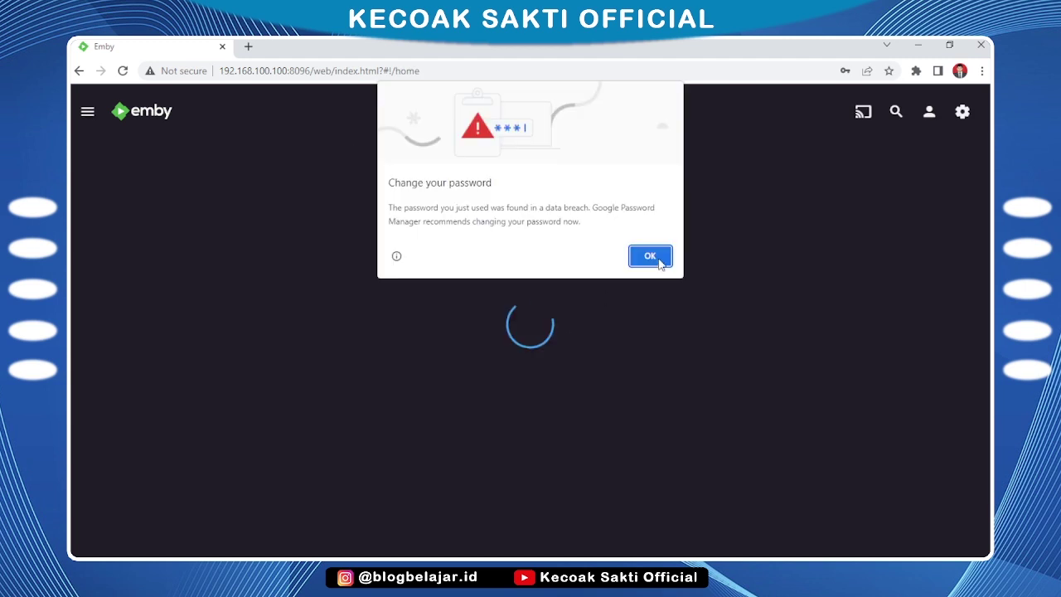
pyautogui.click(664, 258)
pyautogui.click(867, 299)
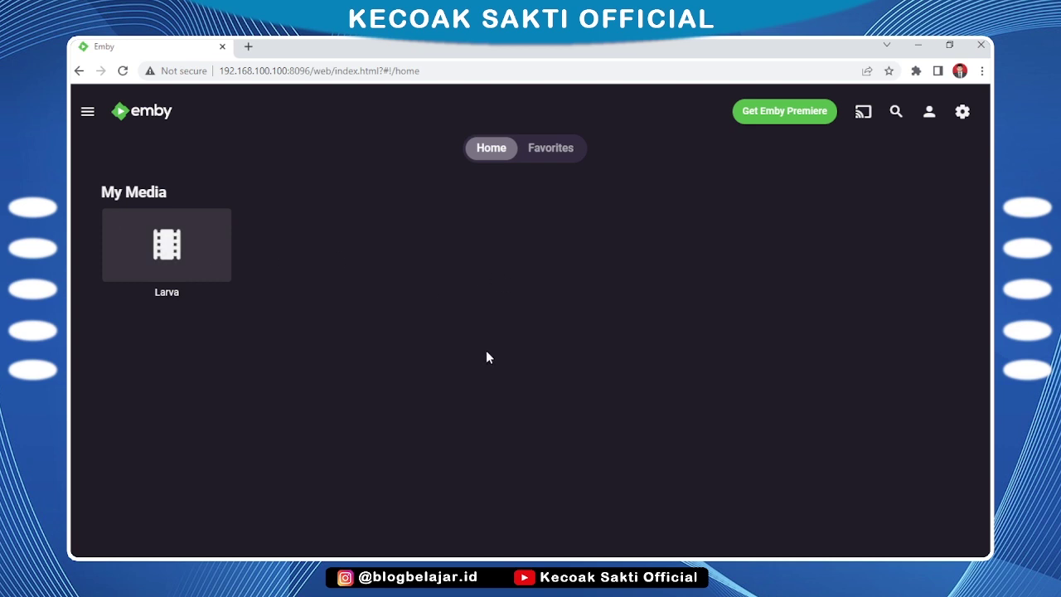
# Check that the Larva library is empty, return home, and switch to WinSCP
pyautogui.click(166, 232)
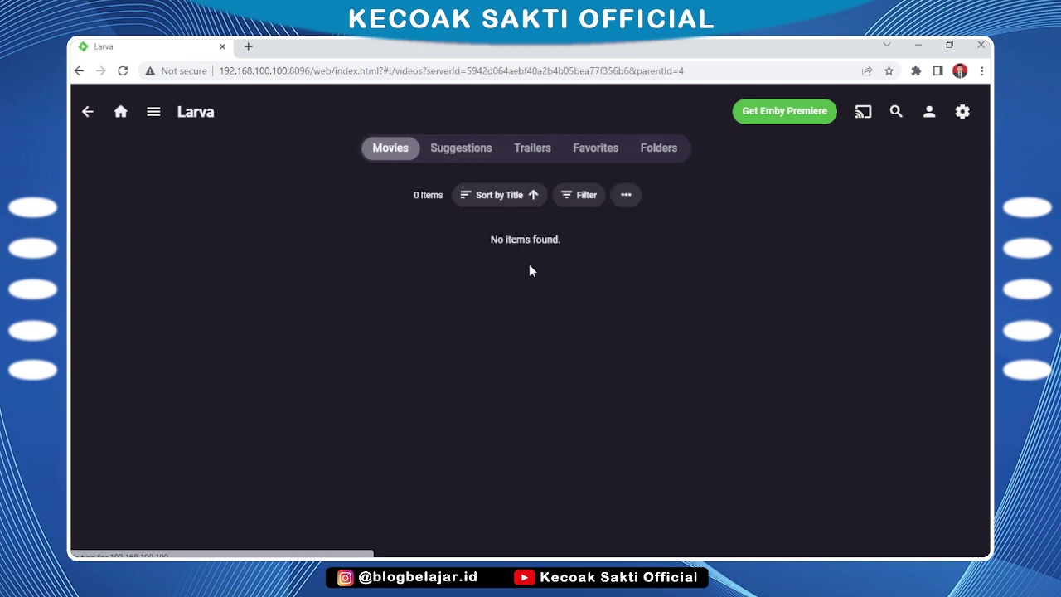
pyautogui.click(86, 113)
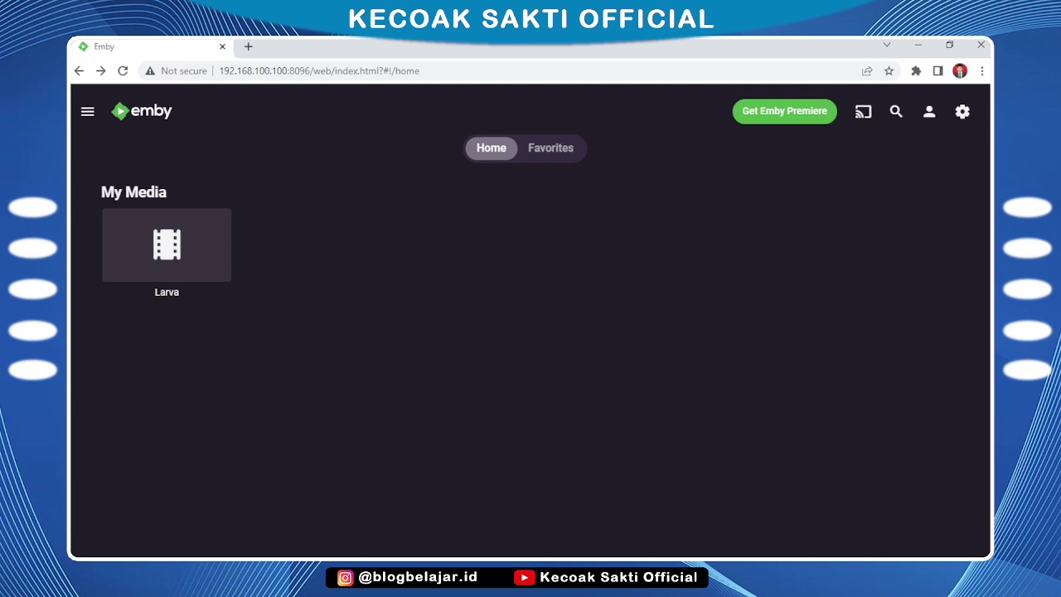
pyautogui.moveTo(320, 553)
pyautogui.click(203, 553)
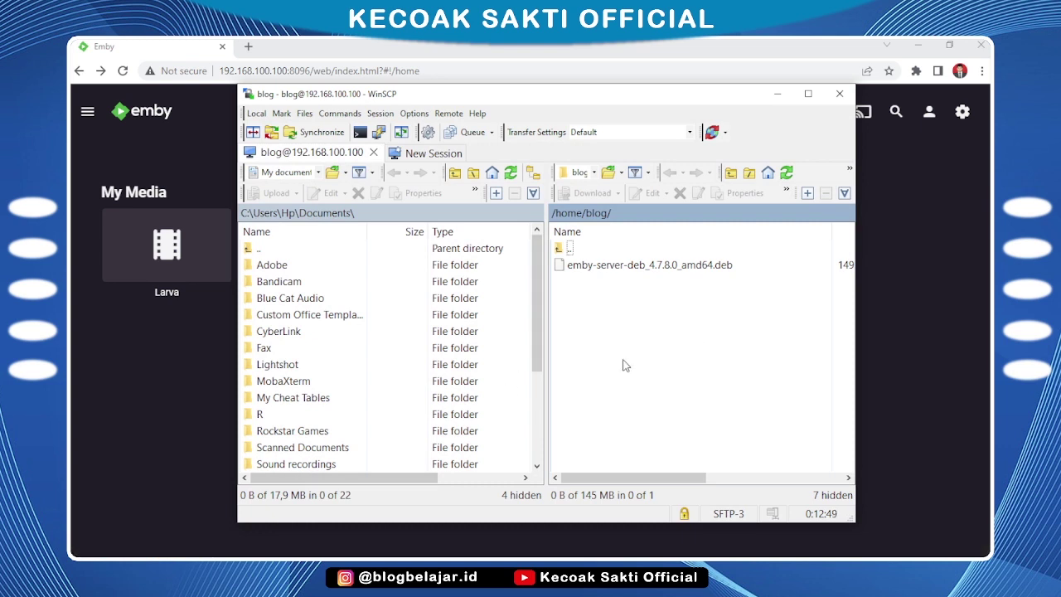
# Navigate the remote panel to /home, refresh it, and open the larva folder
pyautogui.click(593, 172)
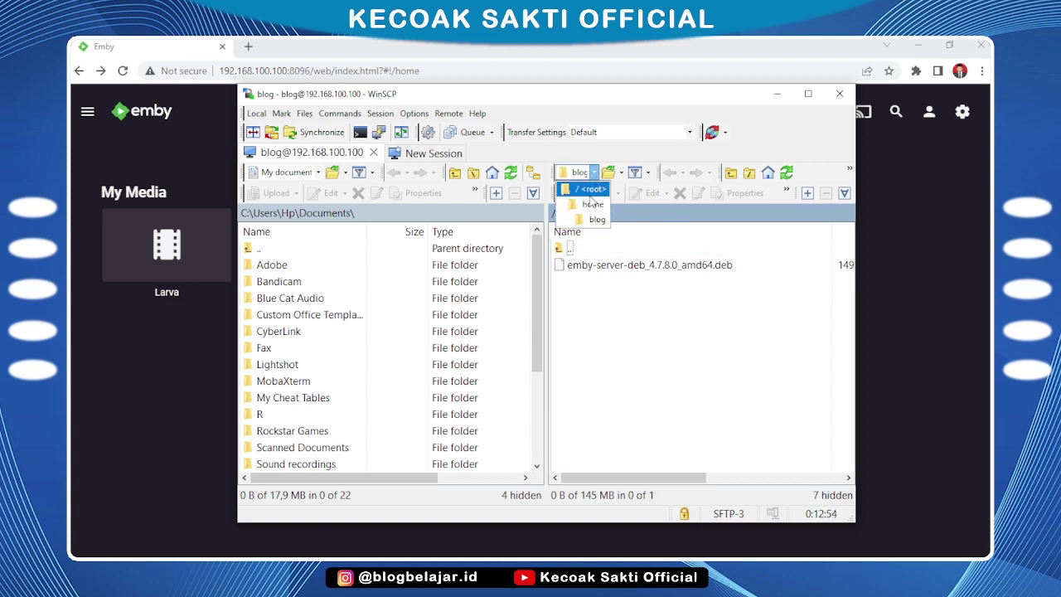
pyautogui.click(594, 204)
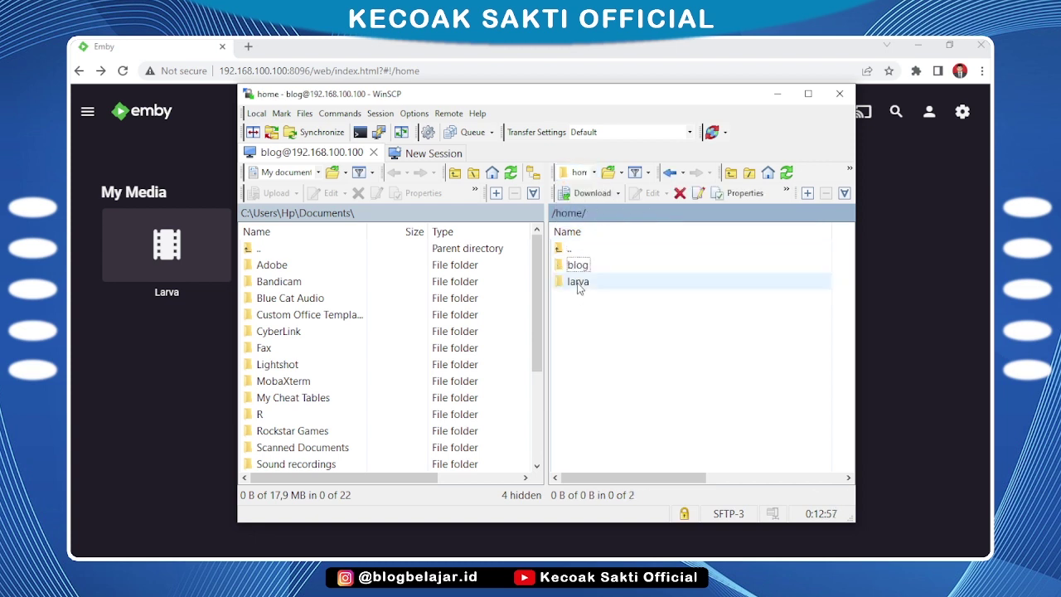
pyautogui.rightClick(646, 306)
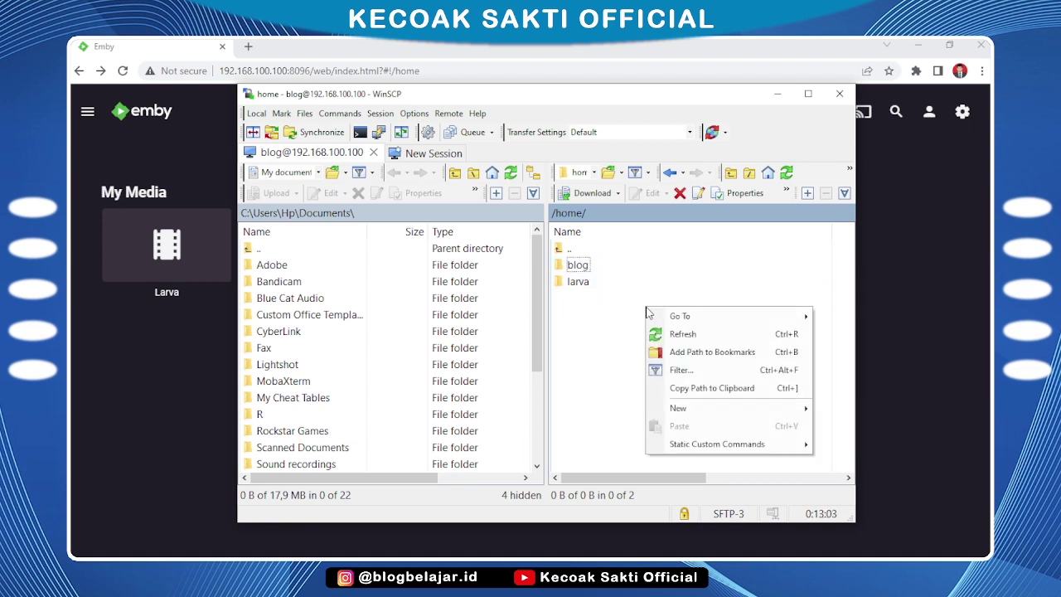
pyautogui.click(687, 336)
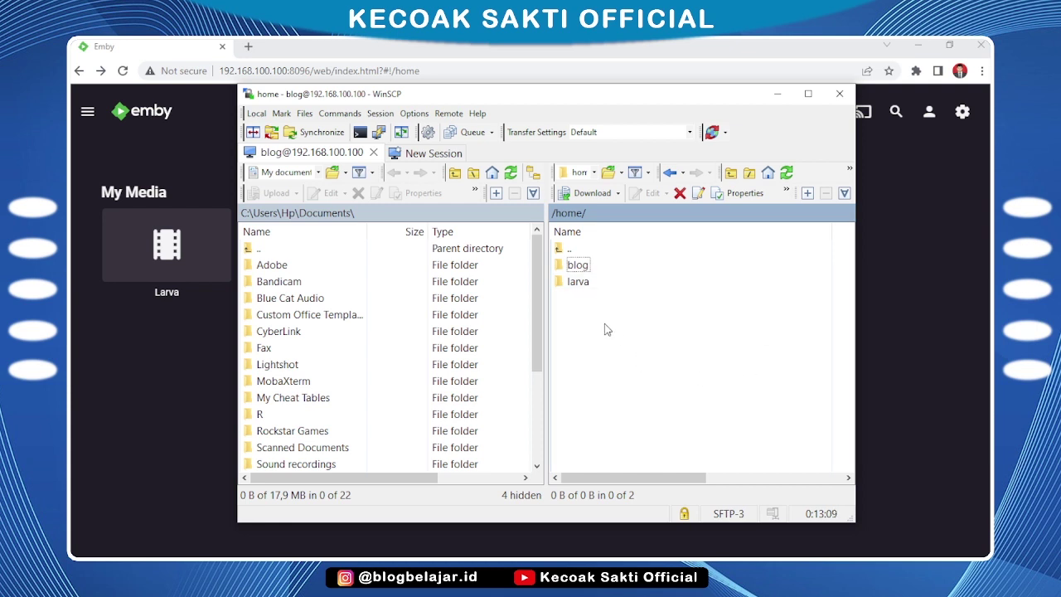
pyautogui.click(611, 286)
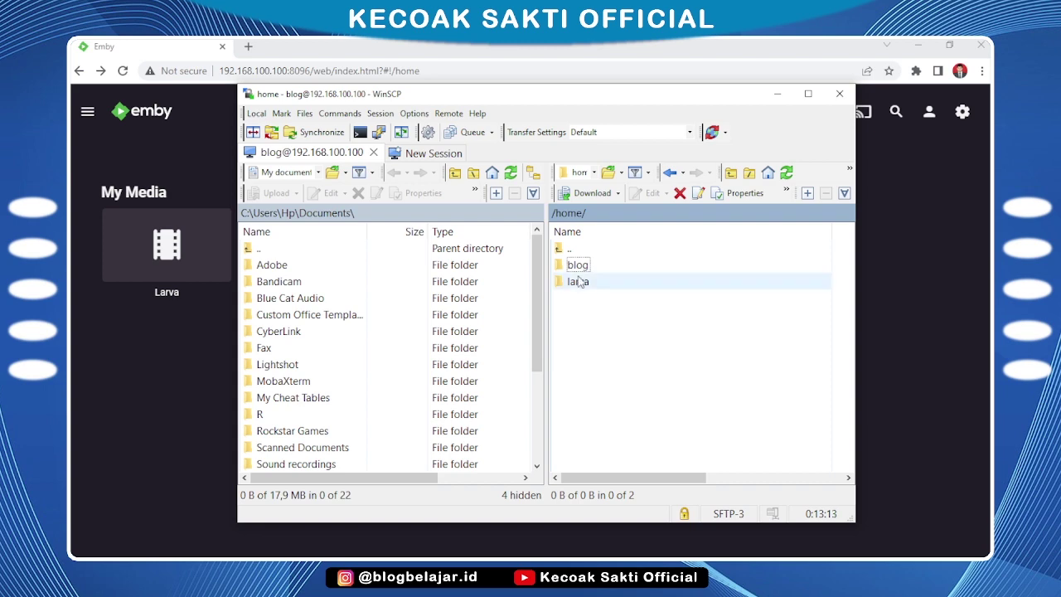
pyautogui.doubleClick(611, 287)
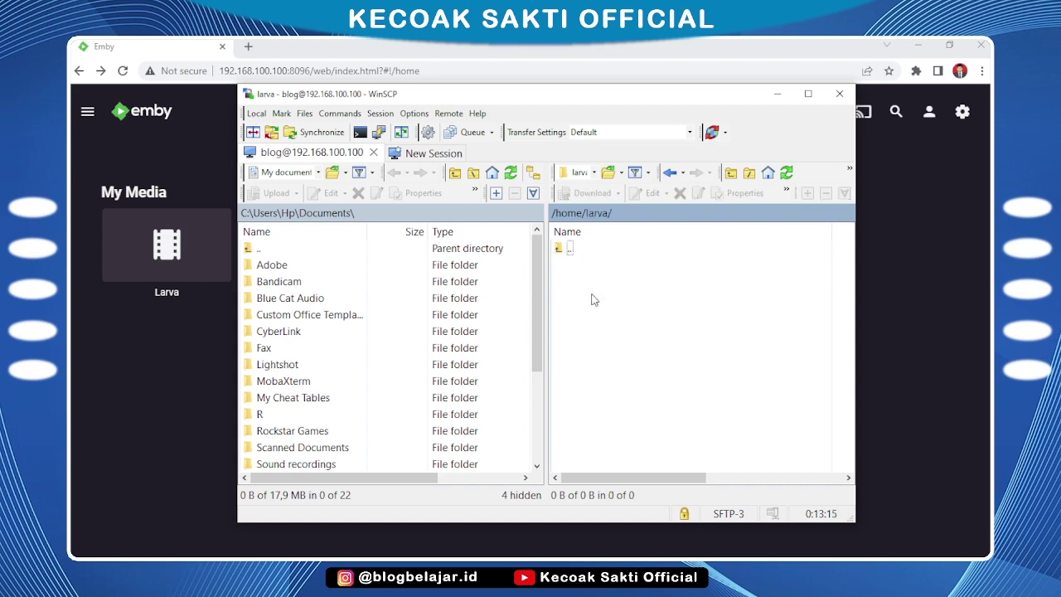
# Upload both LARVA Season 1 mp4 episodes from the Video Server folder into /home/larva
pyautogui.click(178, 554)
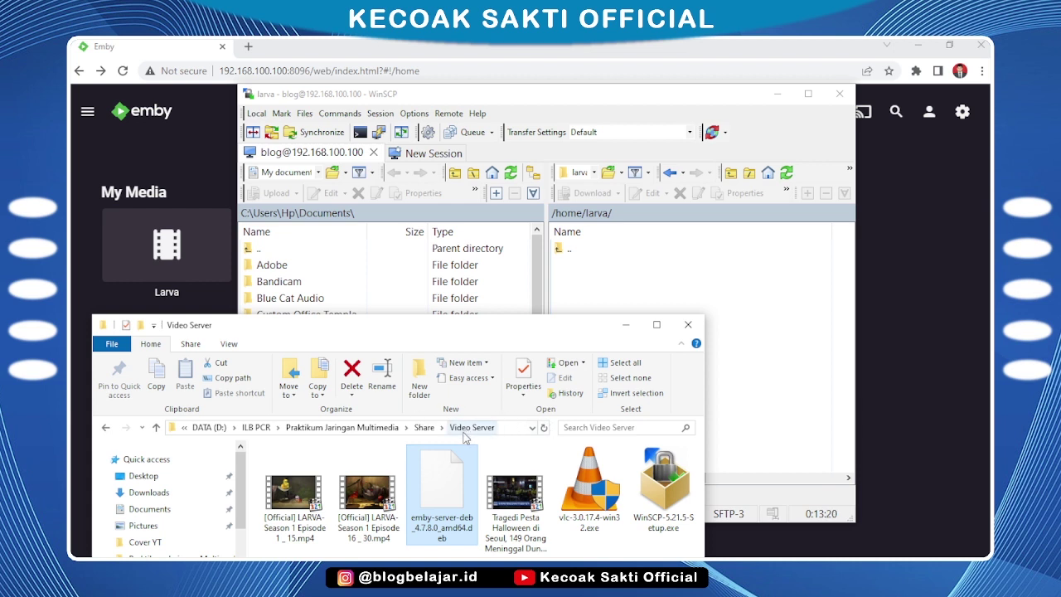
pyautogui.click(286, 519)
pyautogui.keyDown('shift'); pyautogui.click(385, 515); pyautogui.keyUp('shift')
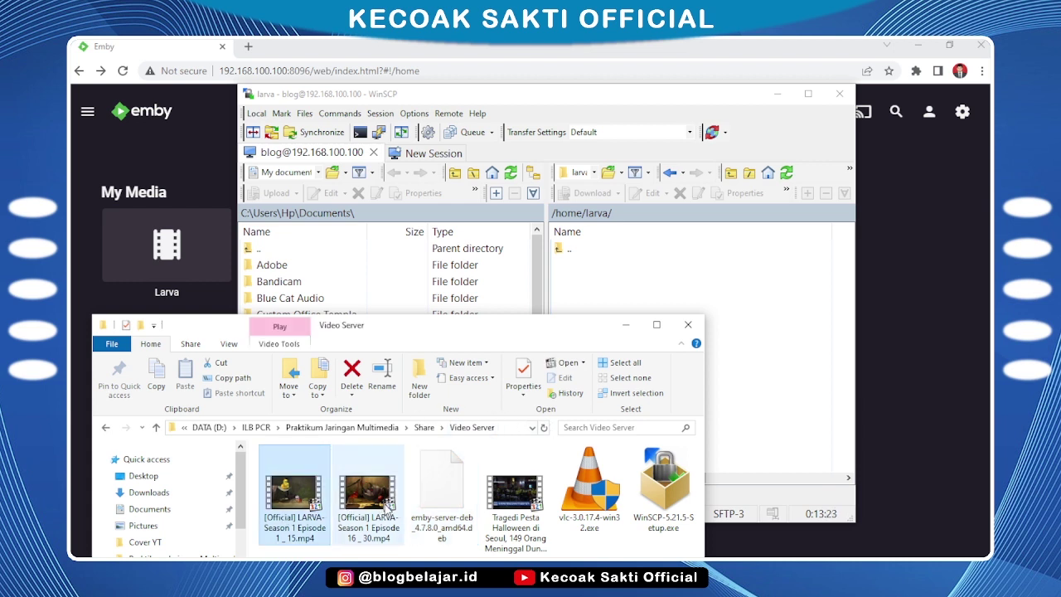
pyautogui.moveTo(385, 507); pyautogui.dragTo(635, 301)
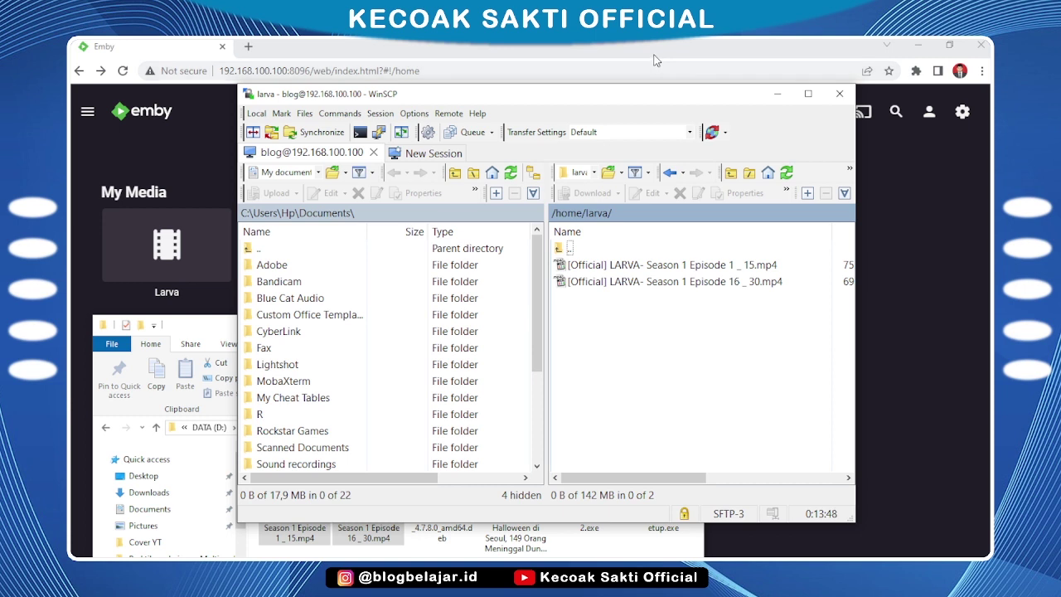
pyautogui.click(654, 60)
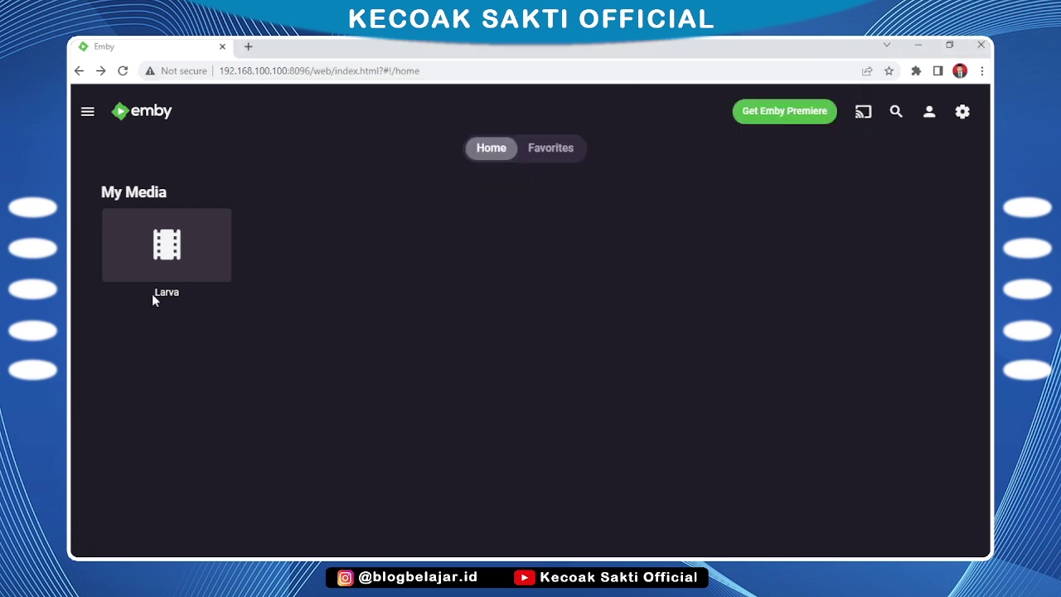
# Reload Emby, run Scan Library Files on Larva, and open it to see both episodes
pyautogui.click(123, 71)
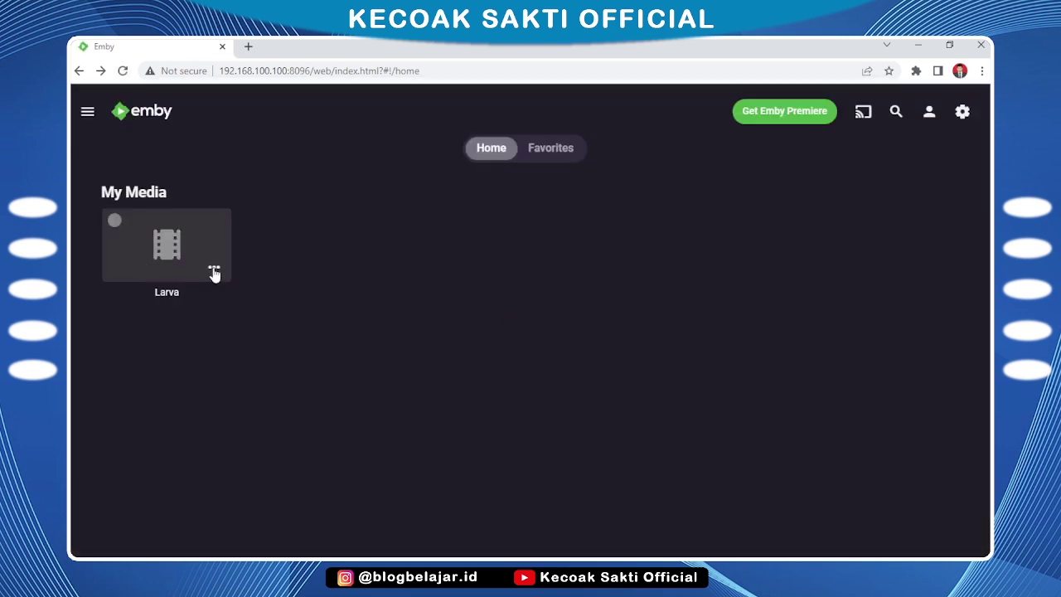
pyautogui.click(214, 274)
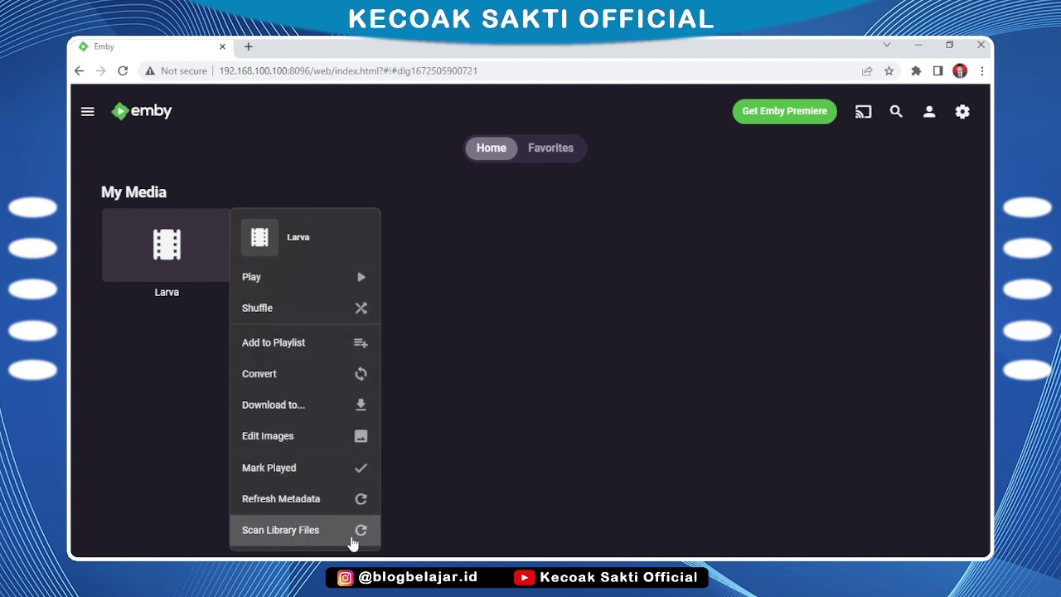
pyautogui.click(353, 539)
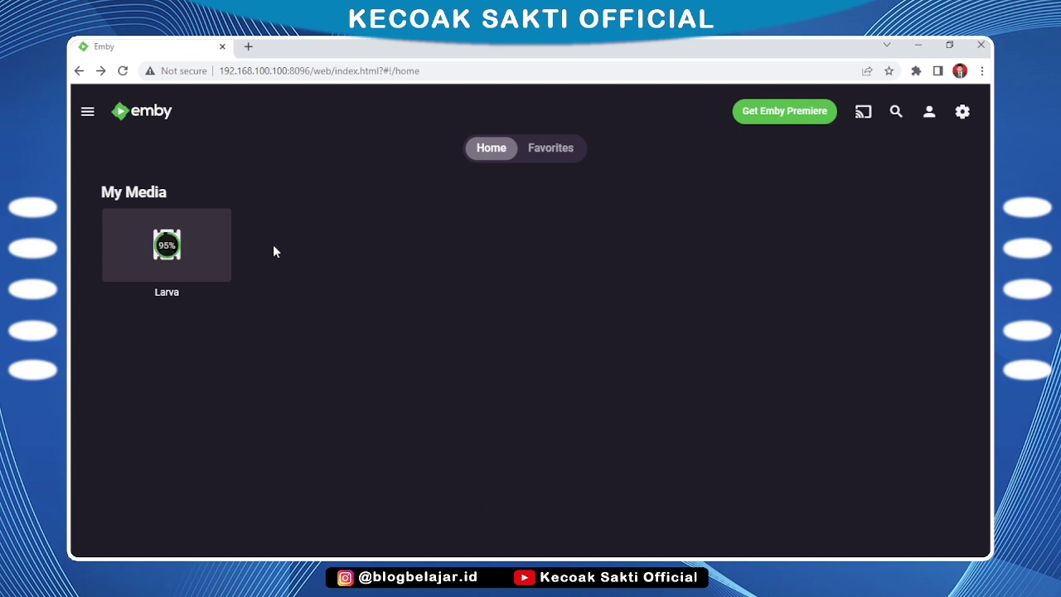
pyautogui.click(187, 240)
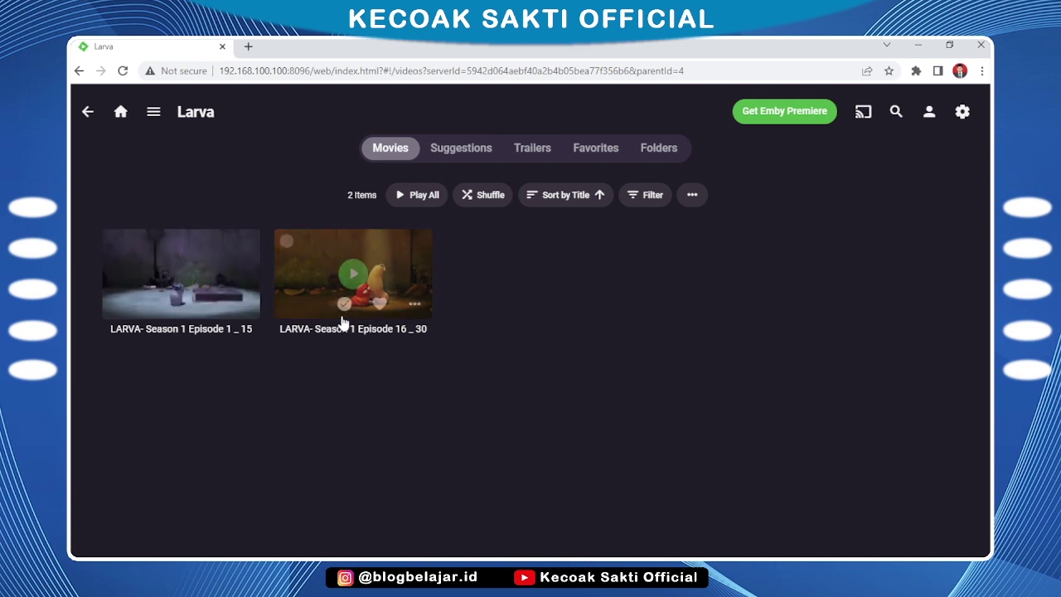
# Test-play Episode 1 _ 15, then play Episode 16 _ 30 and skip ahead to about 13 minutes
pyautogui.click(182, 273)
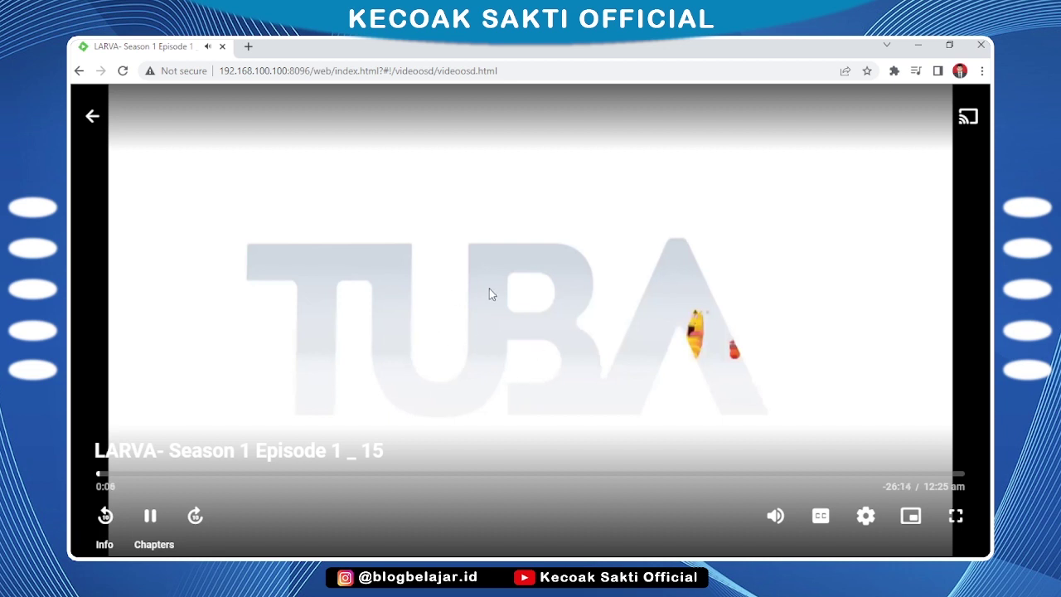
pyautogui.click(91, 117)
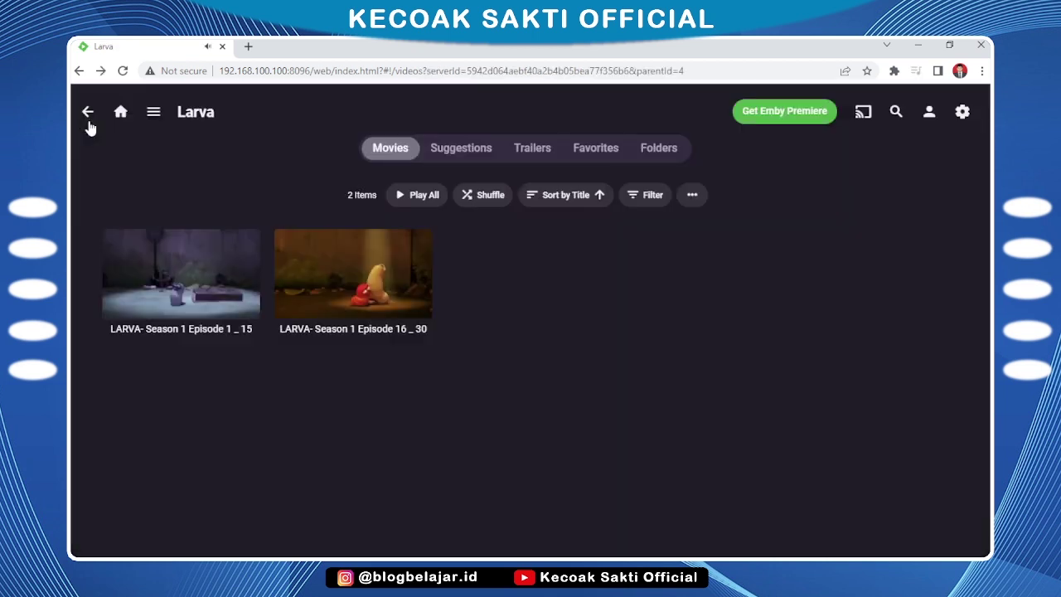
pyautogui.click(353, 273)
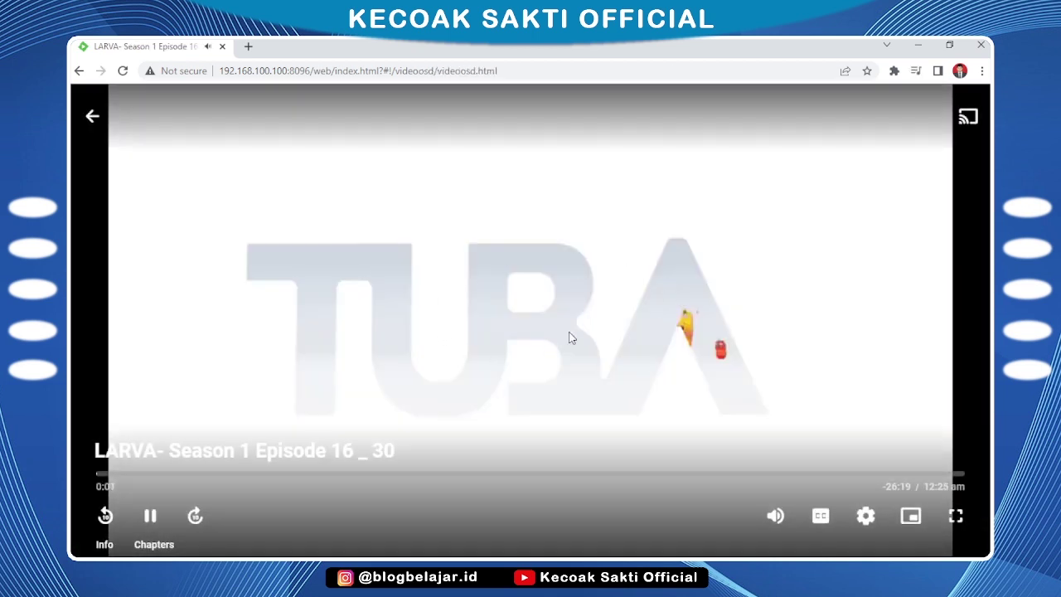
pyautogui.click(336, 477)
pyautogui.click(504, 479)
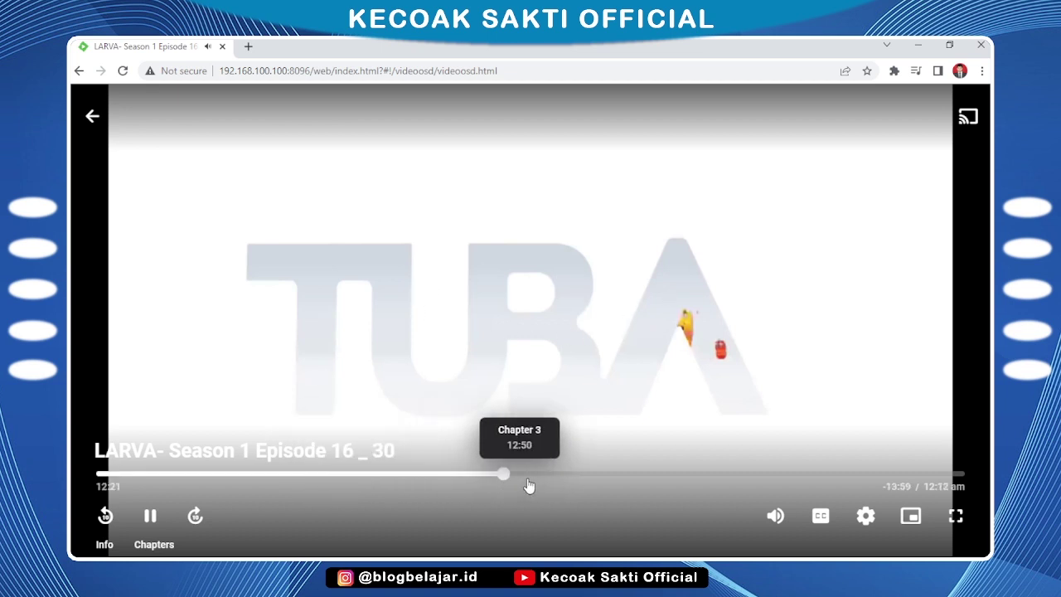
pyautogui.click(533, 479)
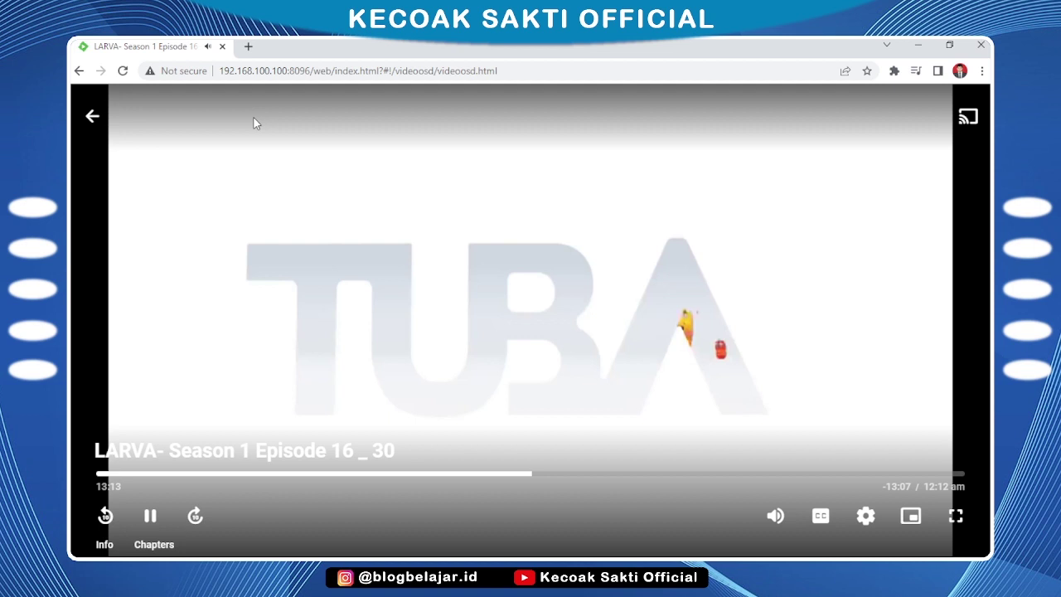
# Close the player and return to the reloaded Emby home page
pyautogui.click(95, 119)
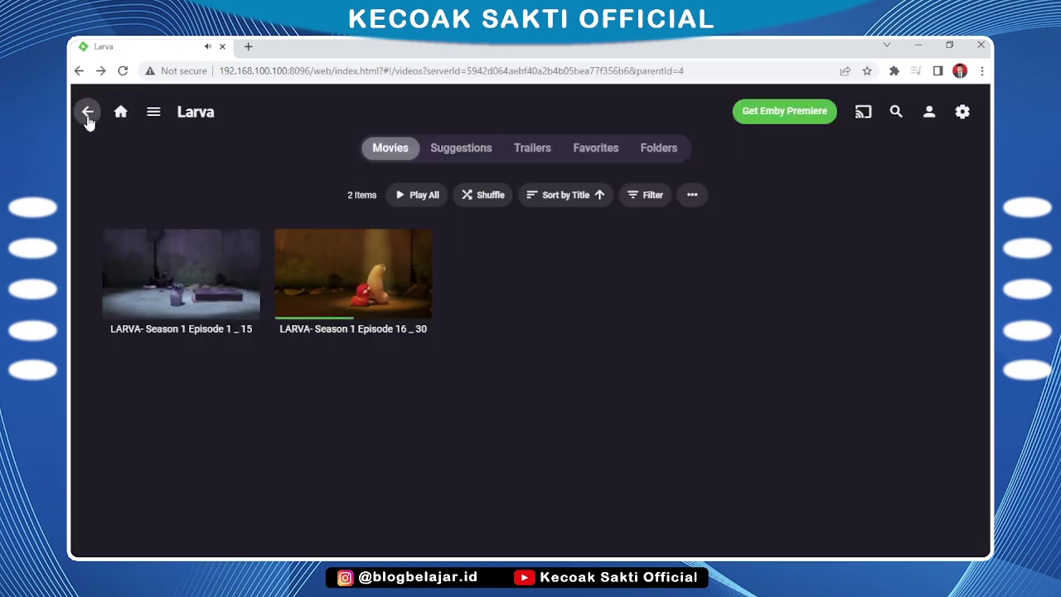
pyautogui.click(87, 111)
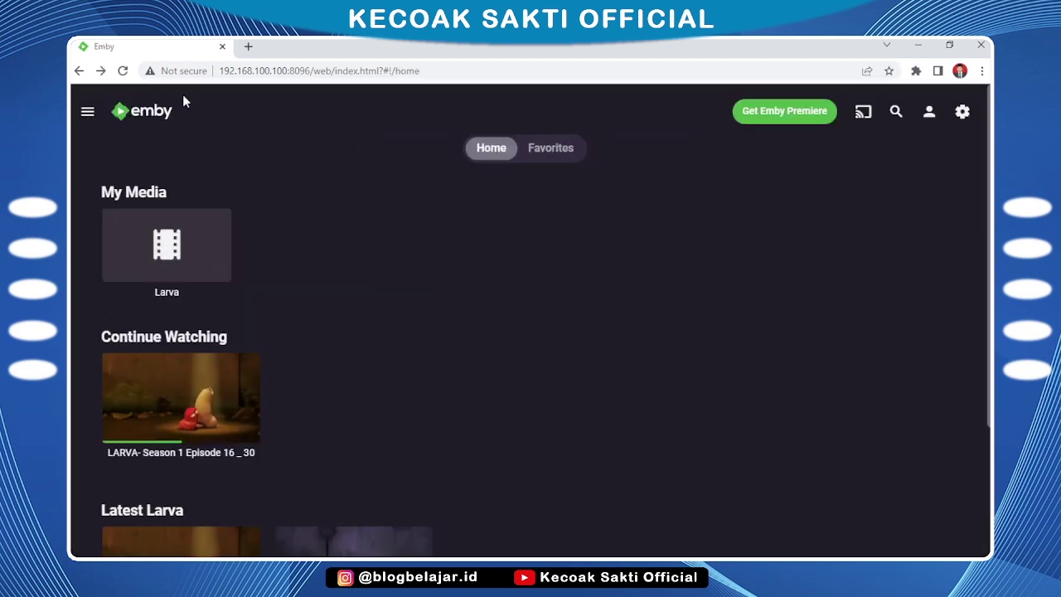
pyautogui.click(123, 70)
# From the dashboard's Users page, start a New User and enter the name 'User'
pyautogui.scroll(-4, 483, 388)
pyautogui.scroll(3, 521, 387)
pyautogui.click(962, 114)
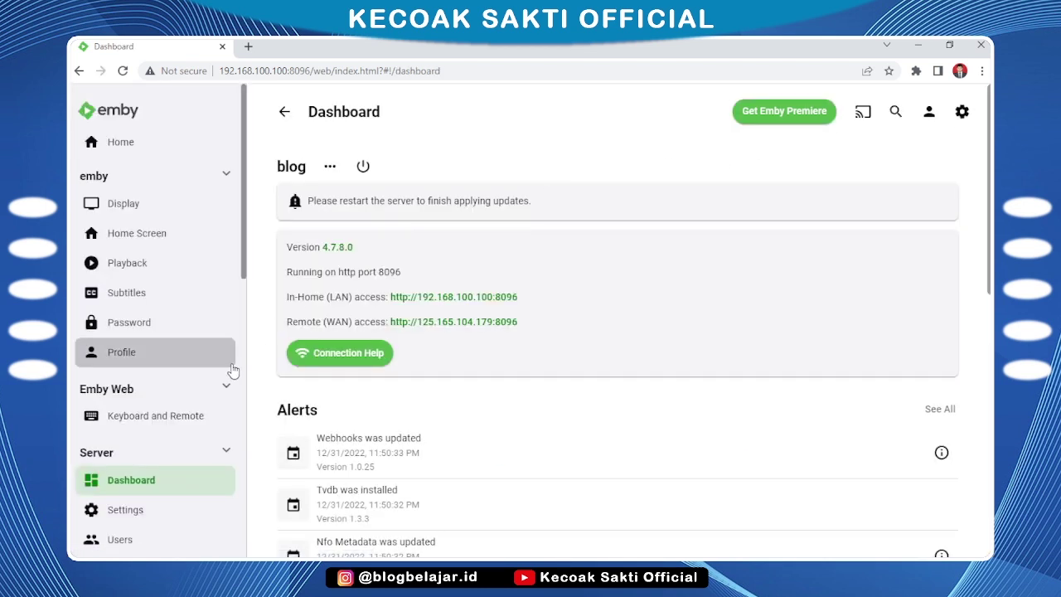
pyautogui.scroll(-2, 232, 373)
pyautogui.click(154, 470)
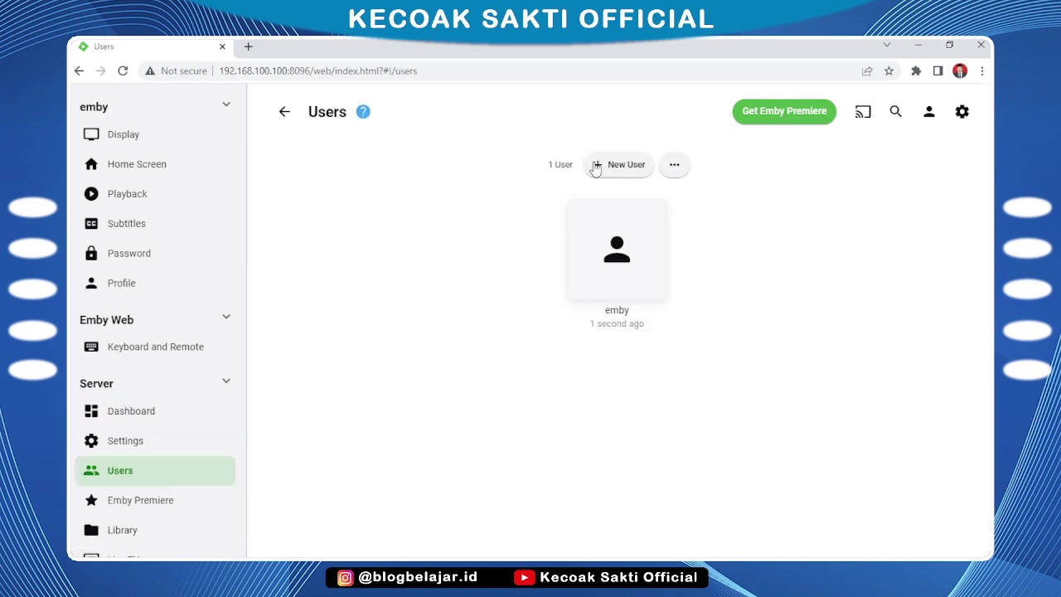
pyautogui.click(620, 172)
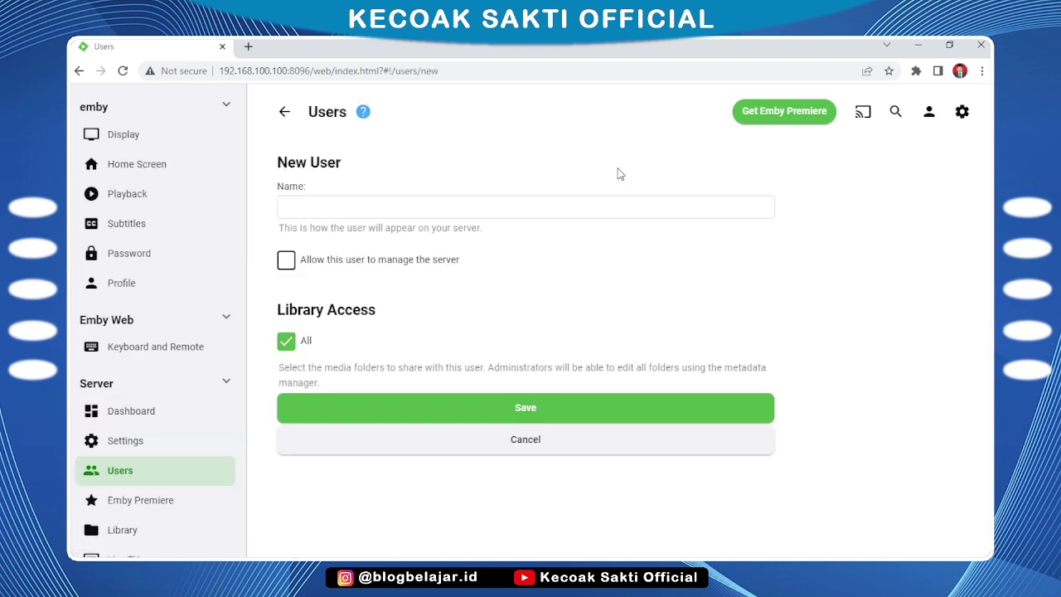
pyautogui.click(557, 209)
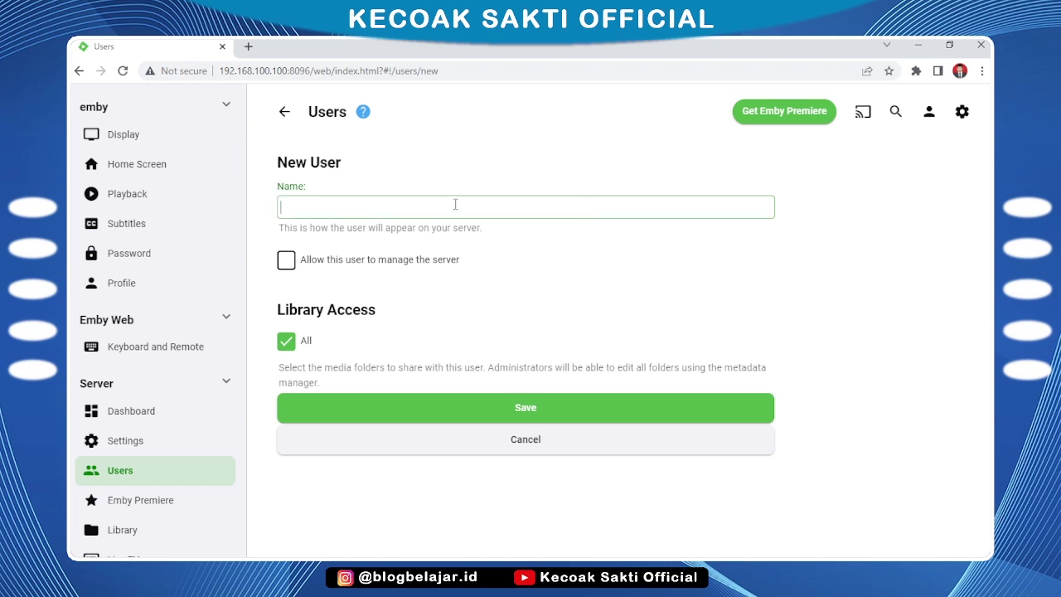
pyautogui.write('User')
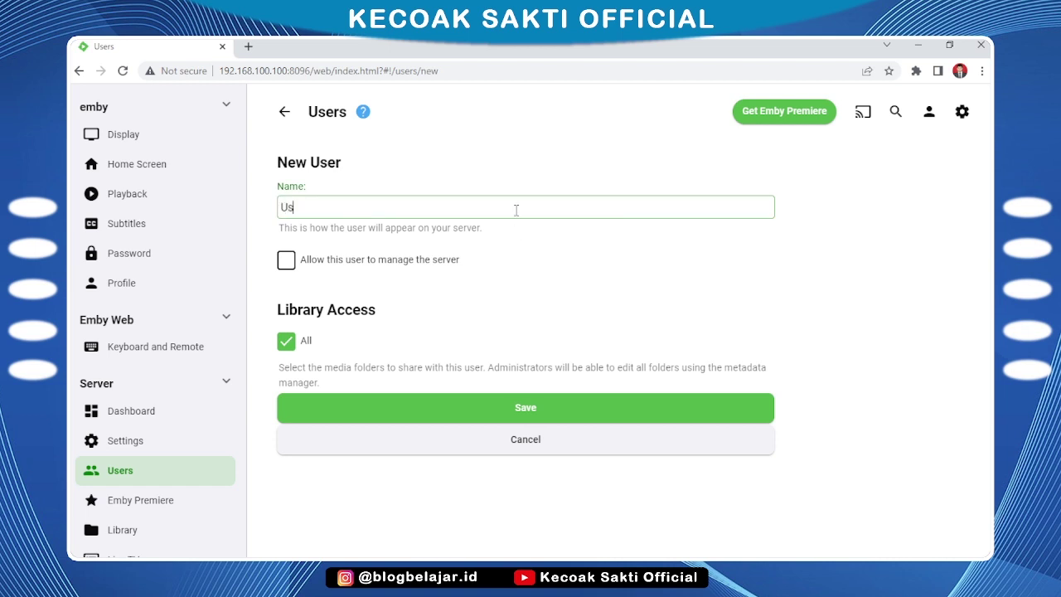
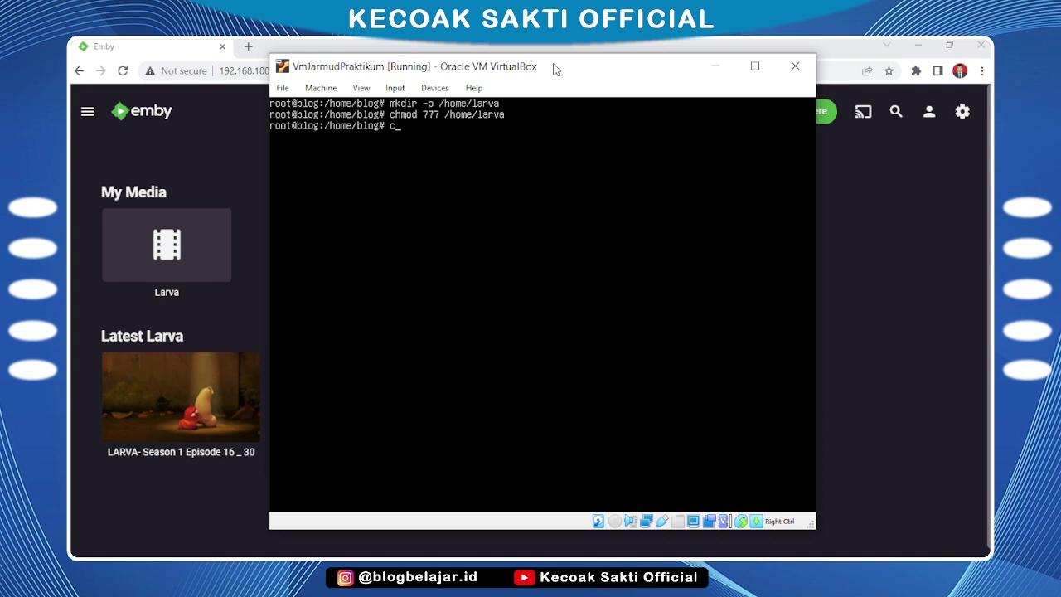
# Clear the terminal and create the /home/berita folder with mkdir -p
pyautogui.write('lear')
pyautogui.press('Return')
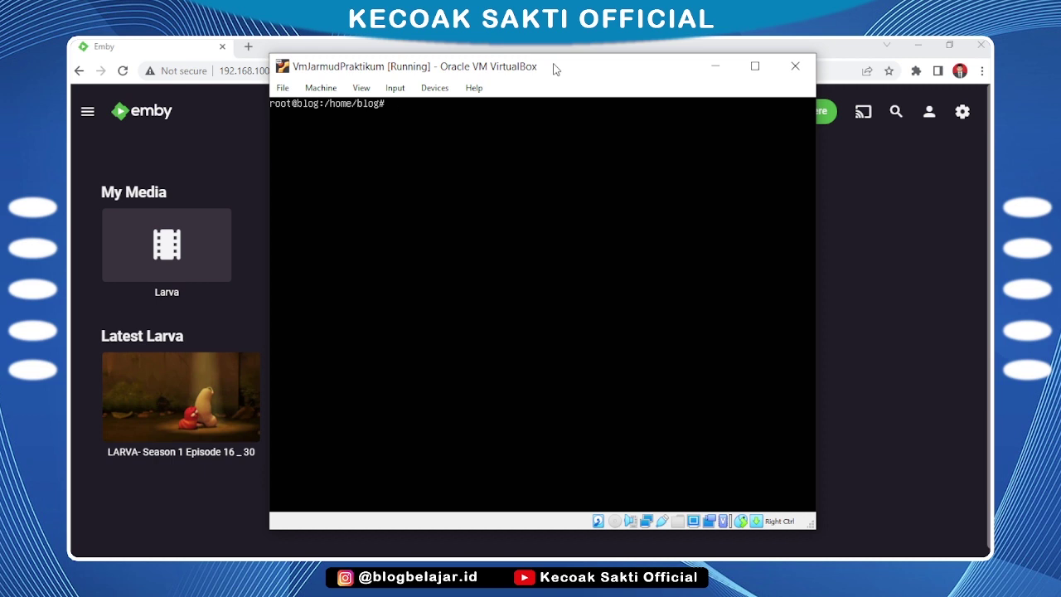
pyautogui.write('mkdir -p /home/berita')
pyautogui.press('Return')
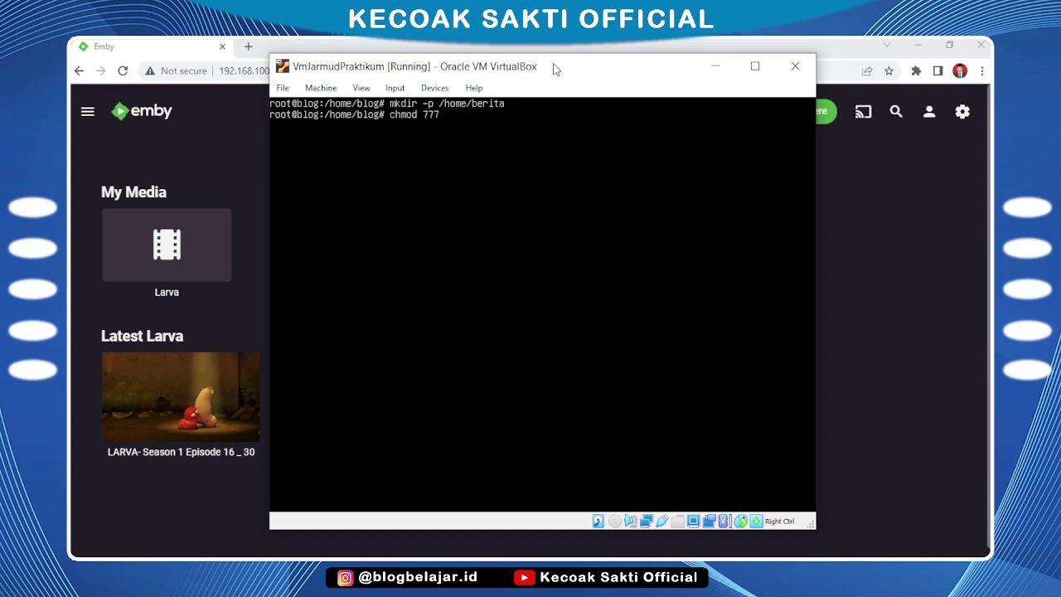
# Give /home/berita full 777 permissions with chmod
pyautogui.write('/etc/')
pyautogui.press('BackSpace')
pyautogui.press('BackSpace')
pyautogui.write('home/berita/')
pyautogui.press('Return')
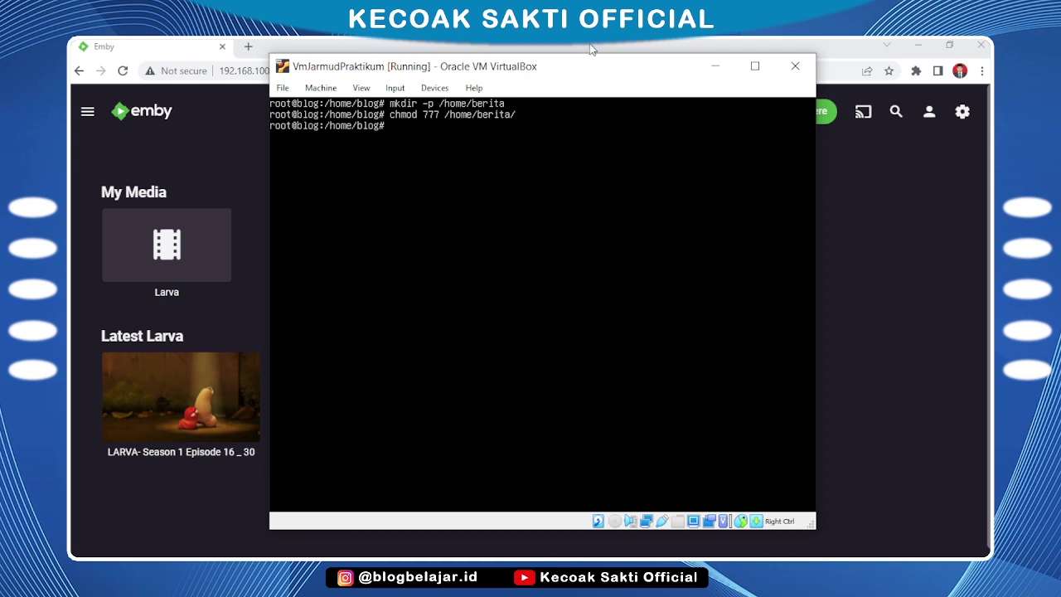
pyautogui.click(592, 50)
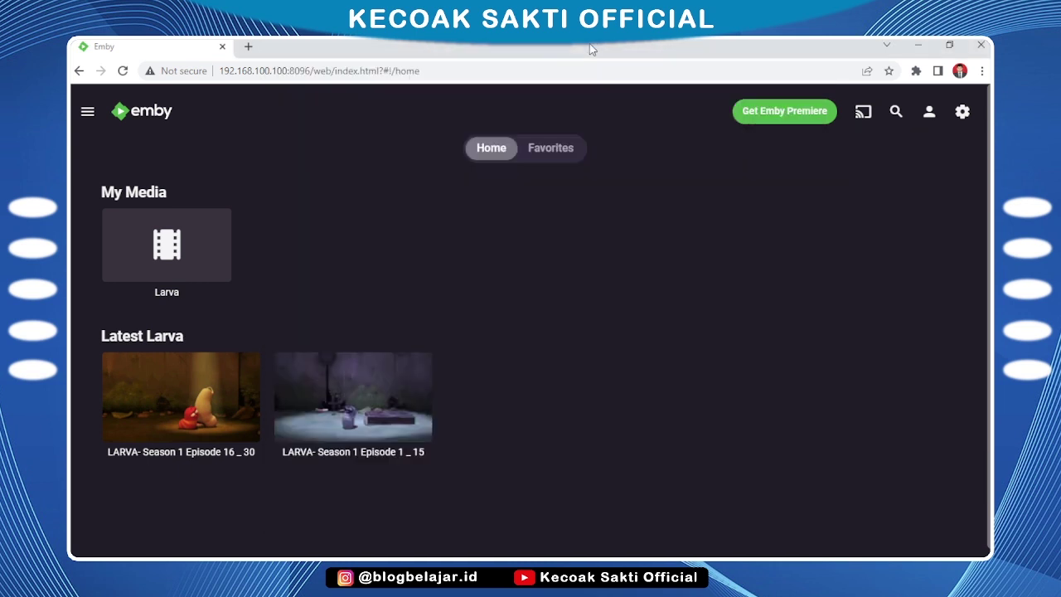
# In WinSCP, go to /home, refresh the listing, and open the berita folder
pyautogui.click(204, 550)
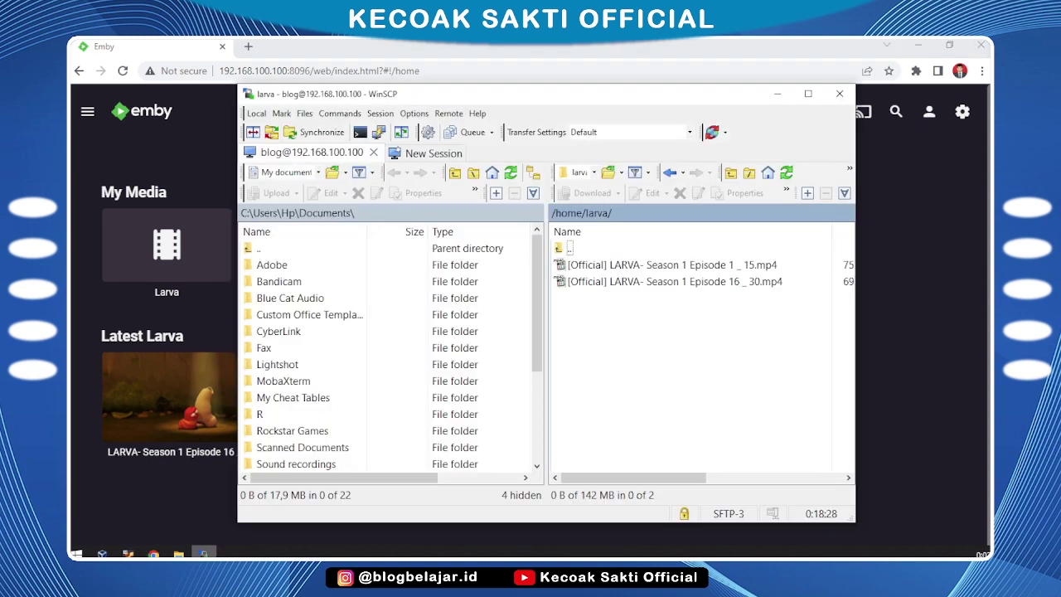
pyautogui.click(593, 172)
pyautogui.click(592, 203)
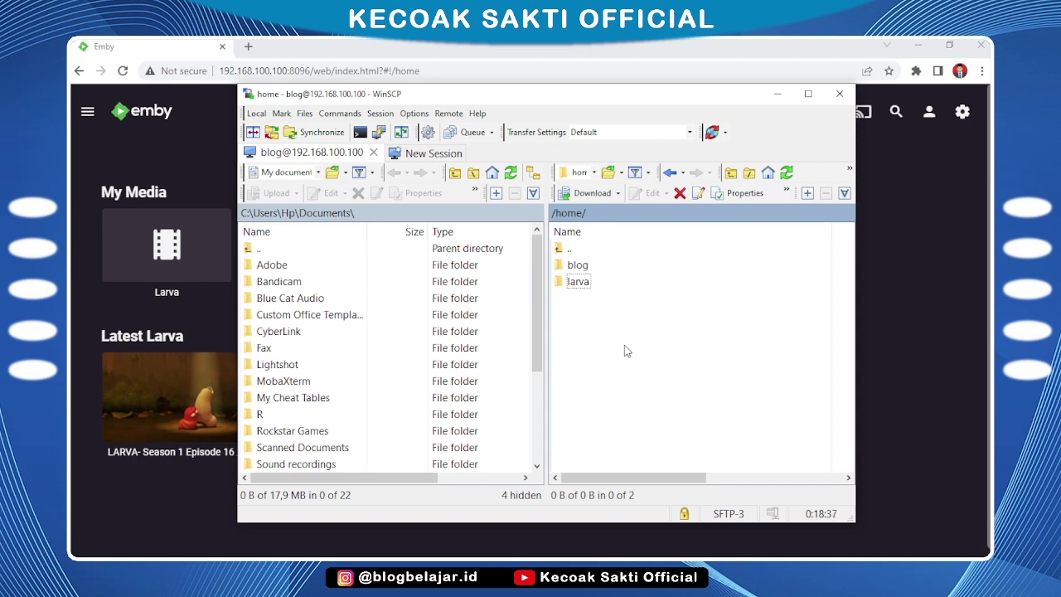
pyautogui.rightClick(676, 336)
pyautogui.click(710, 358)
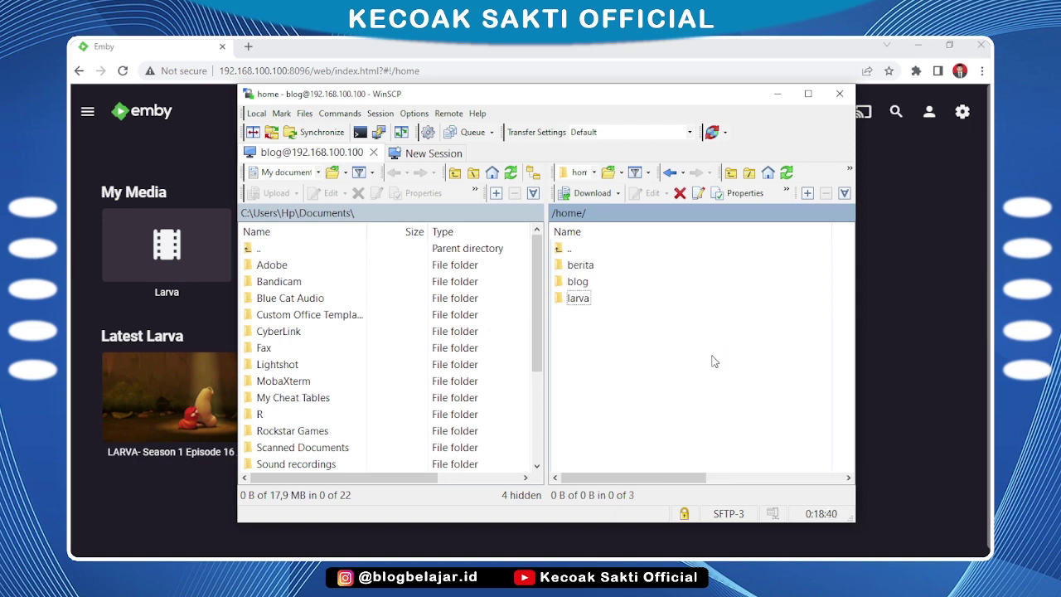
pyautogui.click(603, 271)
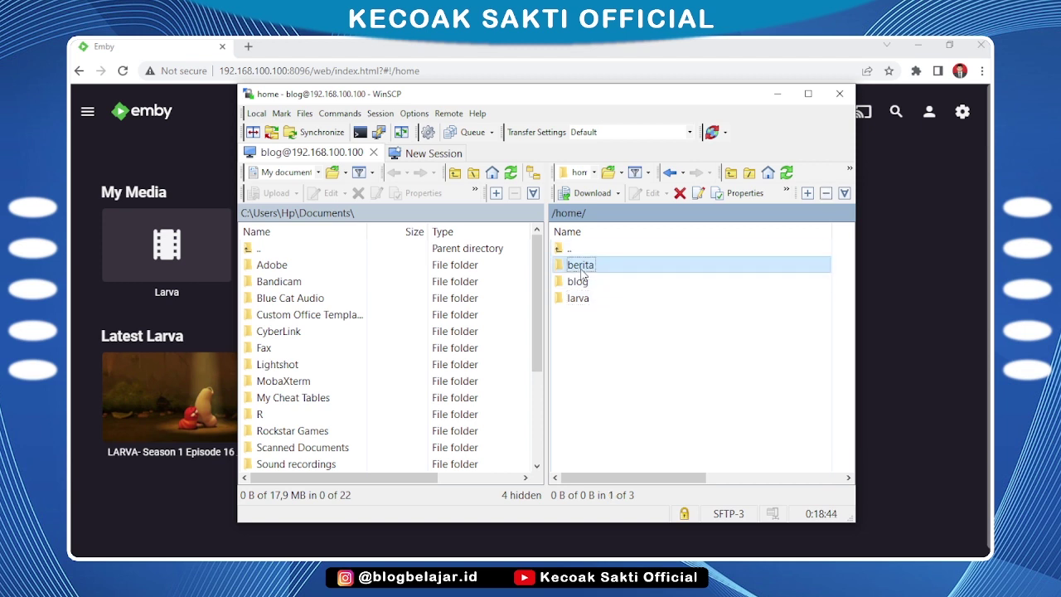
pyautogui.doubleClick(607, 267)
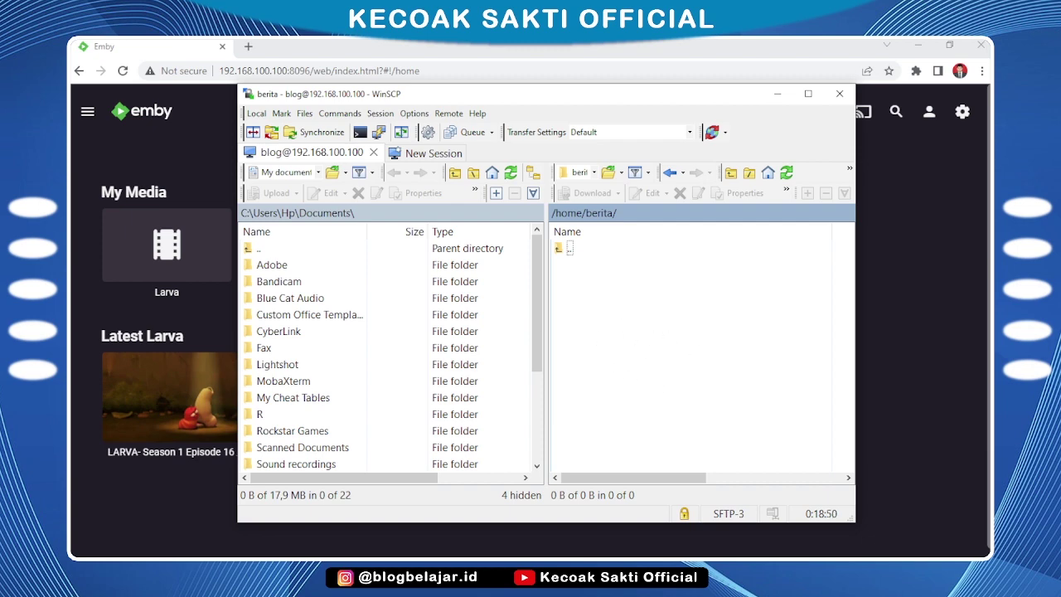
# Drag the Tragedi Pesta Halloween news video from File Explorer into berita
pyautogui.click(202, 555)
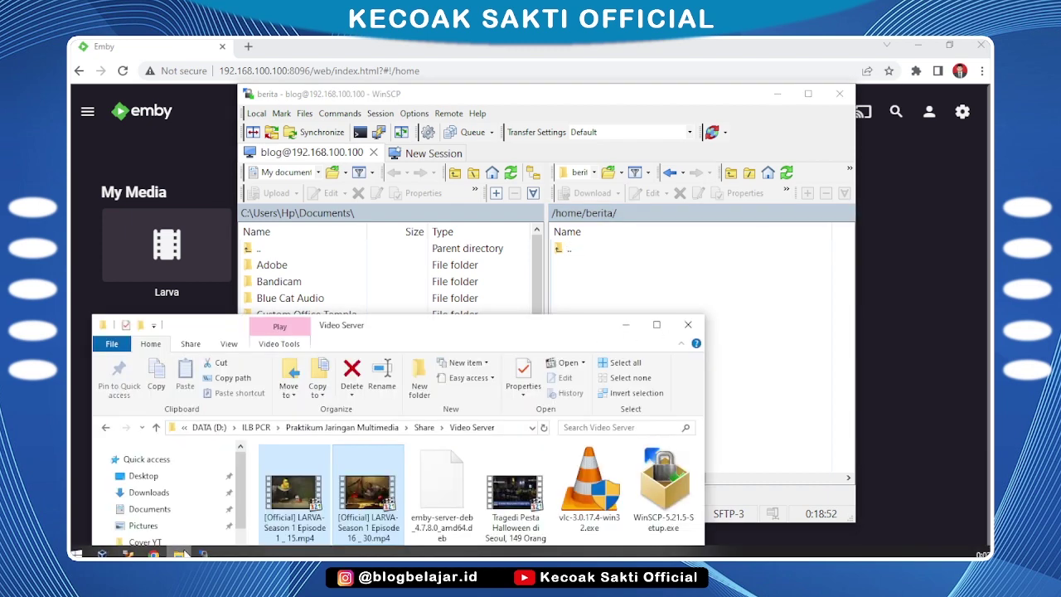
pyautogui.click(528, 504)
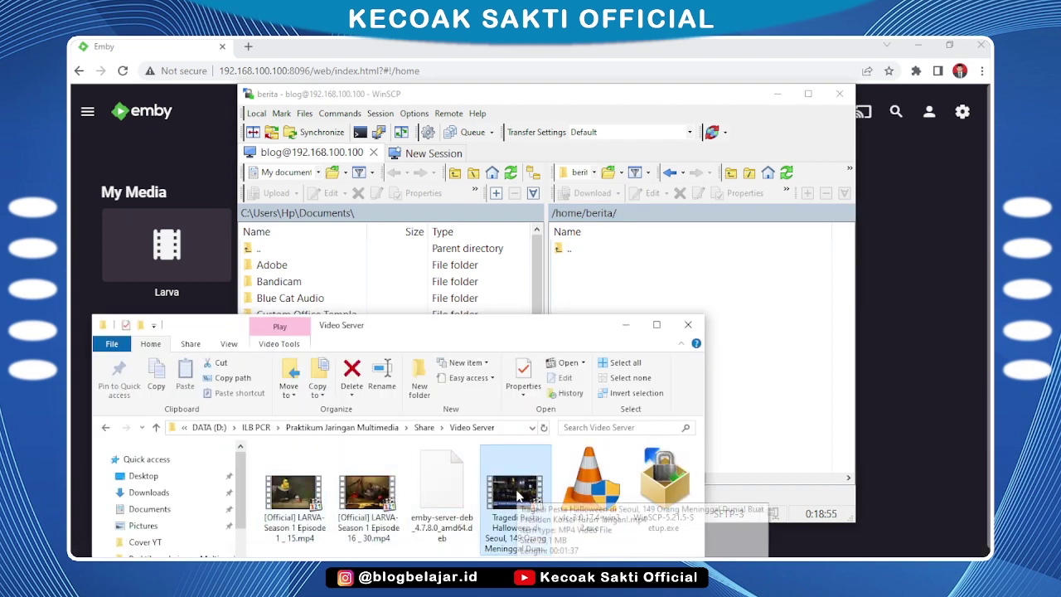
pyautogui.moveTo(518, 495); pyautogui.dragTo(730, 308)
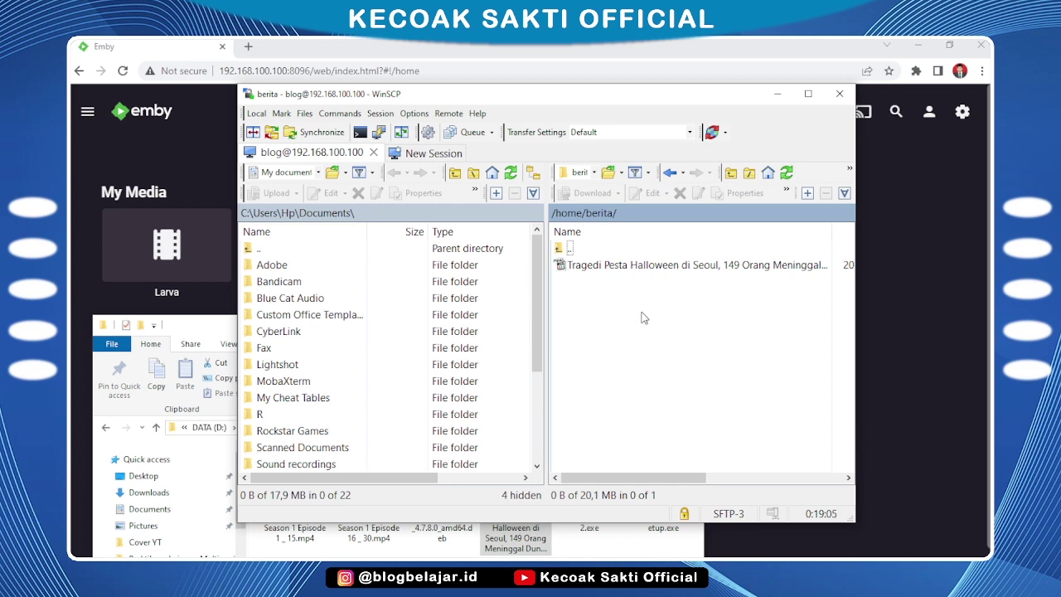
pyautogui.click(907, 285)
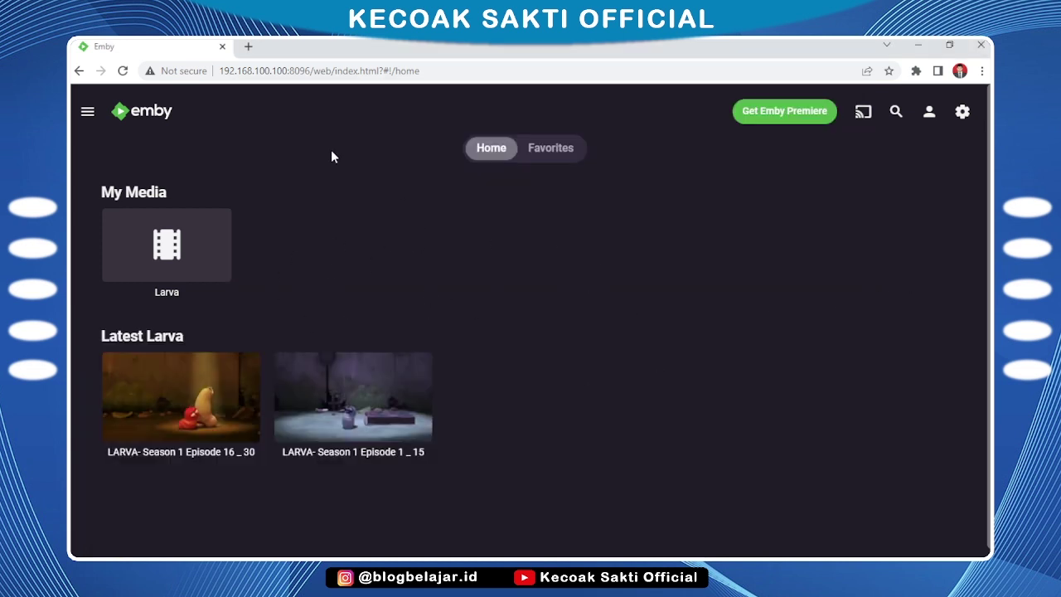
# Reload the Emby page and sign out of the current account
pyautogui.click(122, 72)
pyautogui.click(957, 123)
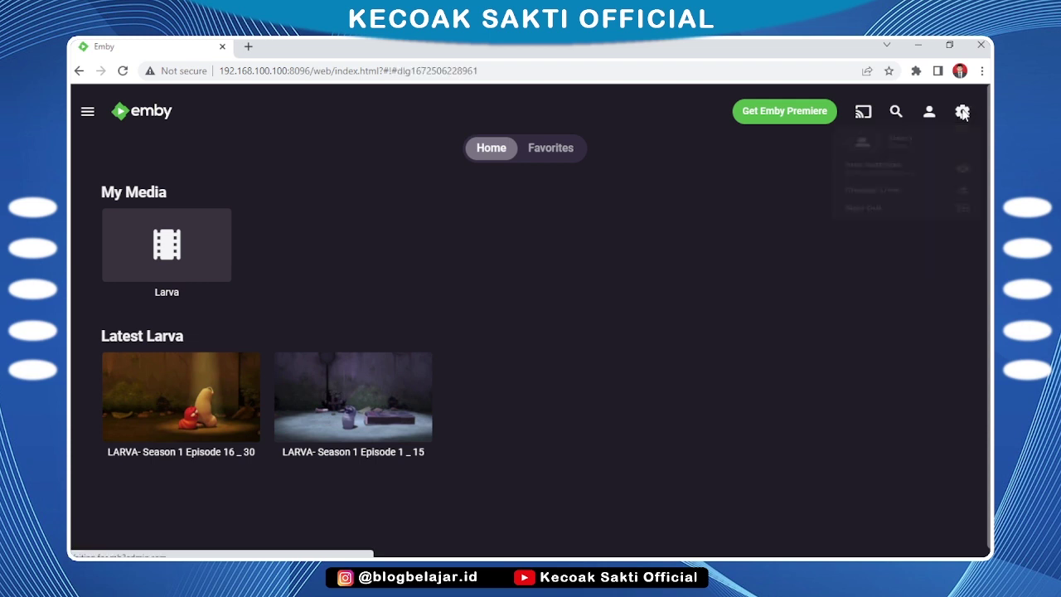
pyautogui.click(959, 118)
pyautogui.click(960, 115)
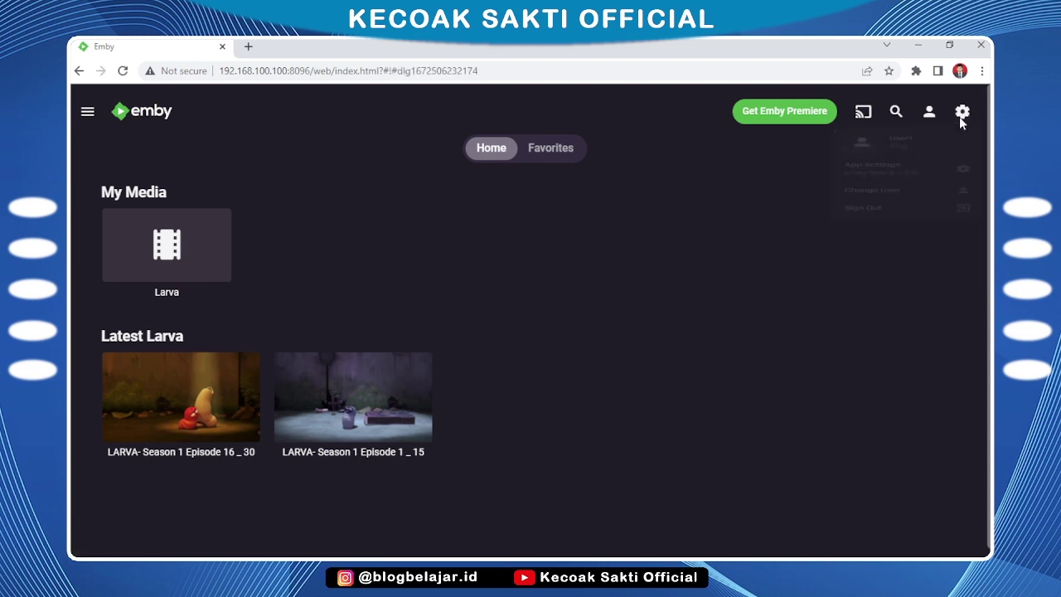
pyautogui.click(922, 274)
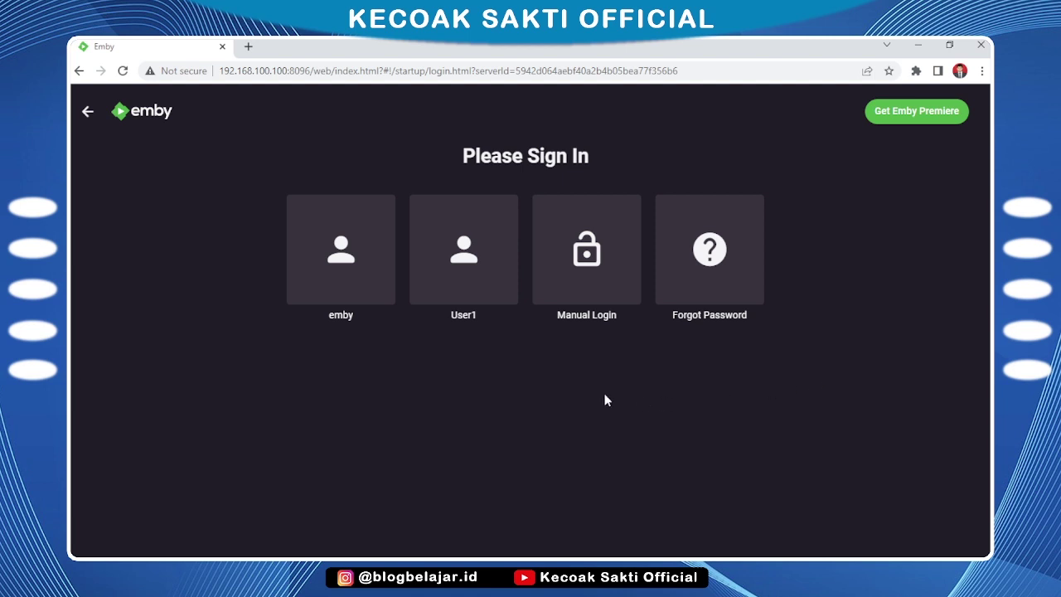
# Sign in as the emby admin and decline Chrome's offer to save the password
pyautogui.click(360, 226)
pyautogui.click(359, 263)
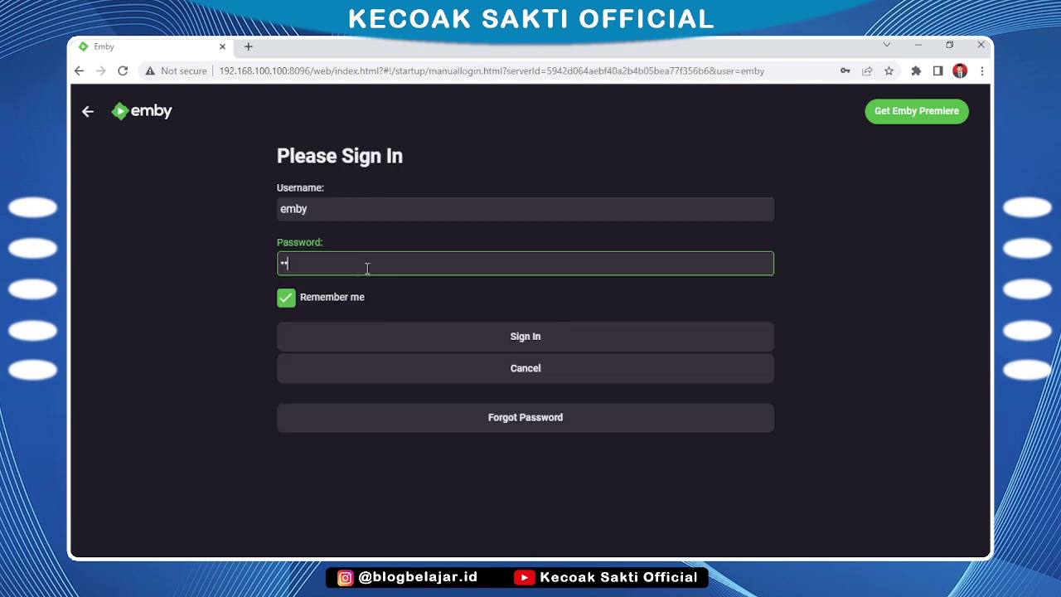
pyautogui.click(547, 340)
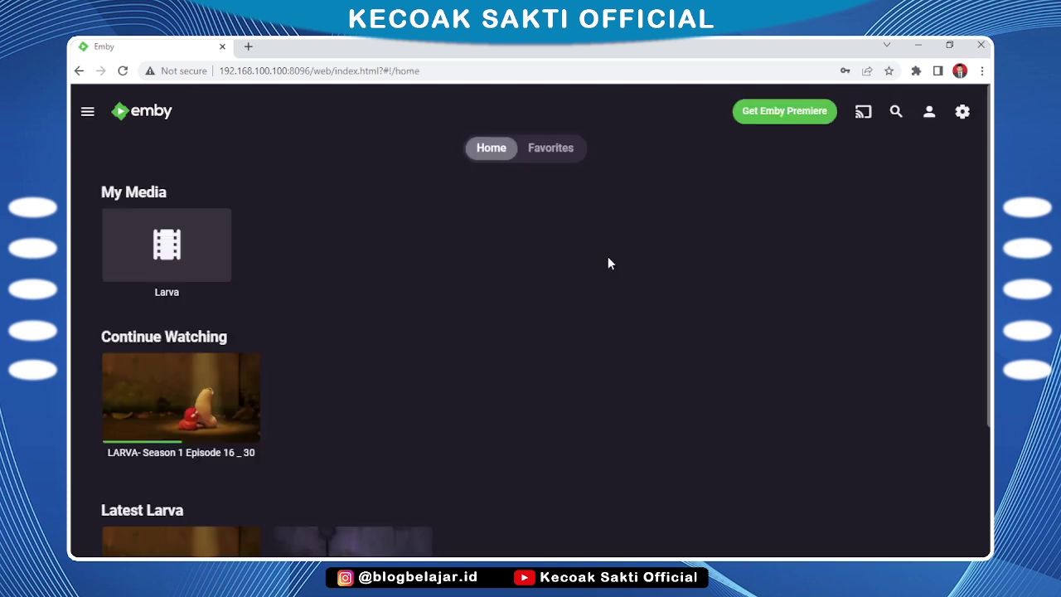
pyautogui.click(649, 256)
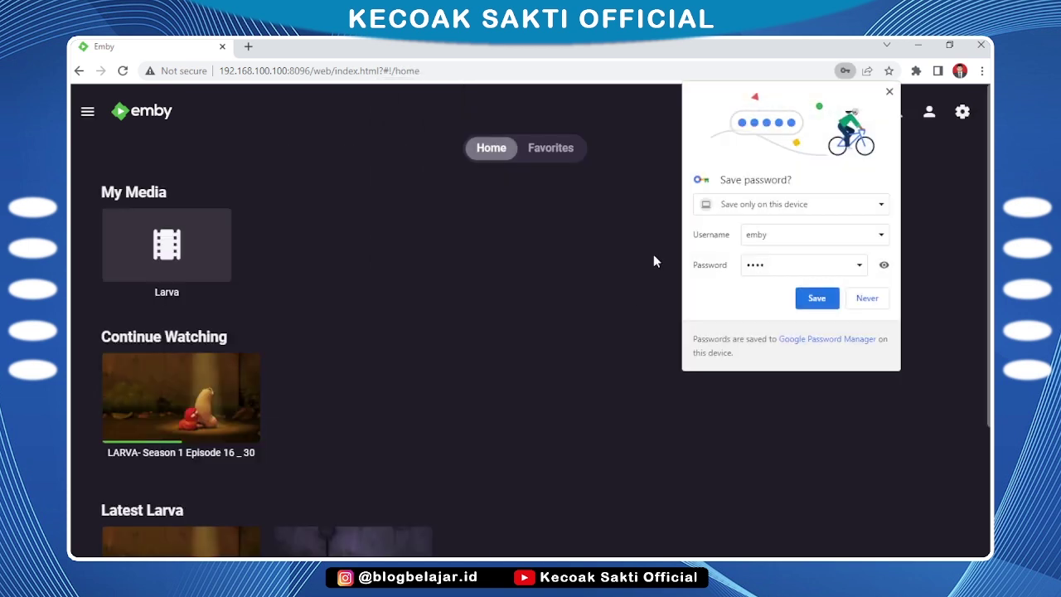
pyautogui.click(867, 298)
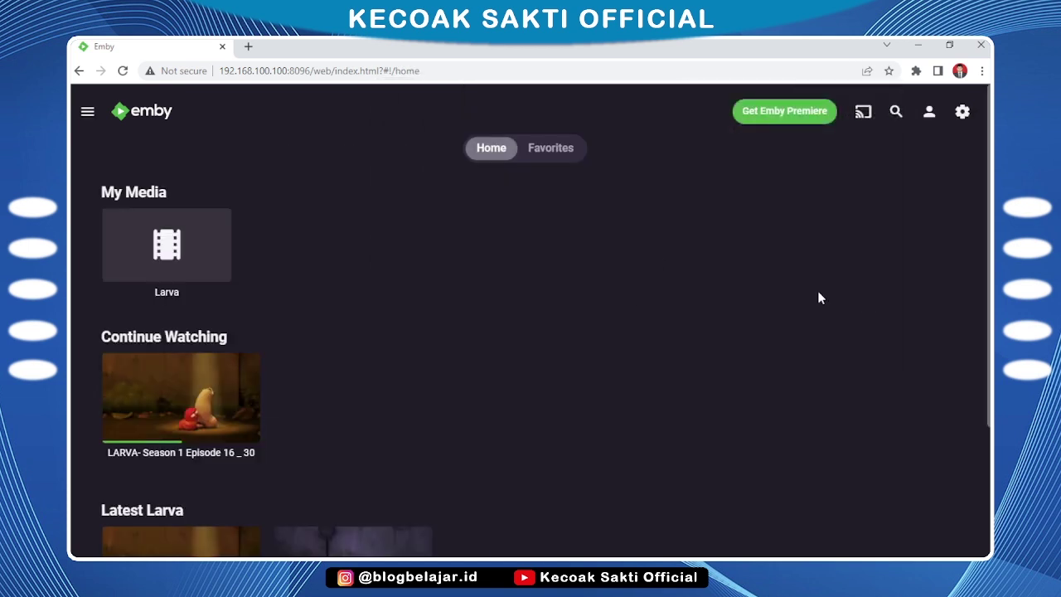
# From the dashboard's Library page, start a new library with content type Movies
pyautogui.click(962, 114)
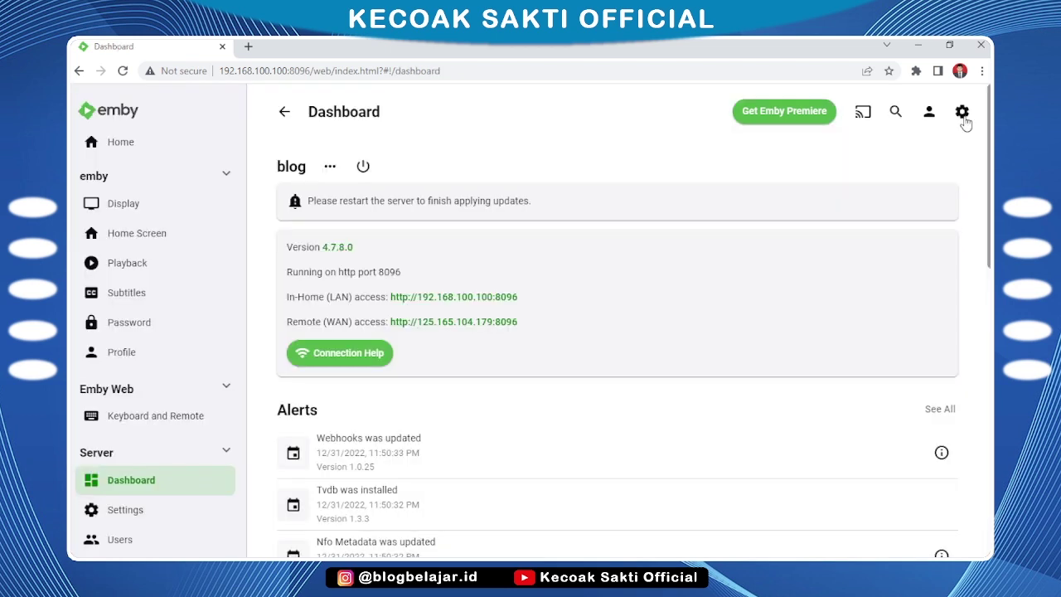
pyautogui.scroll(-2, 214, 357)
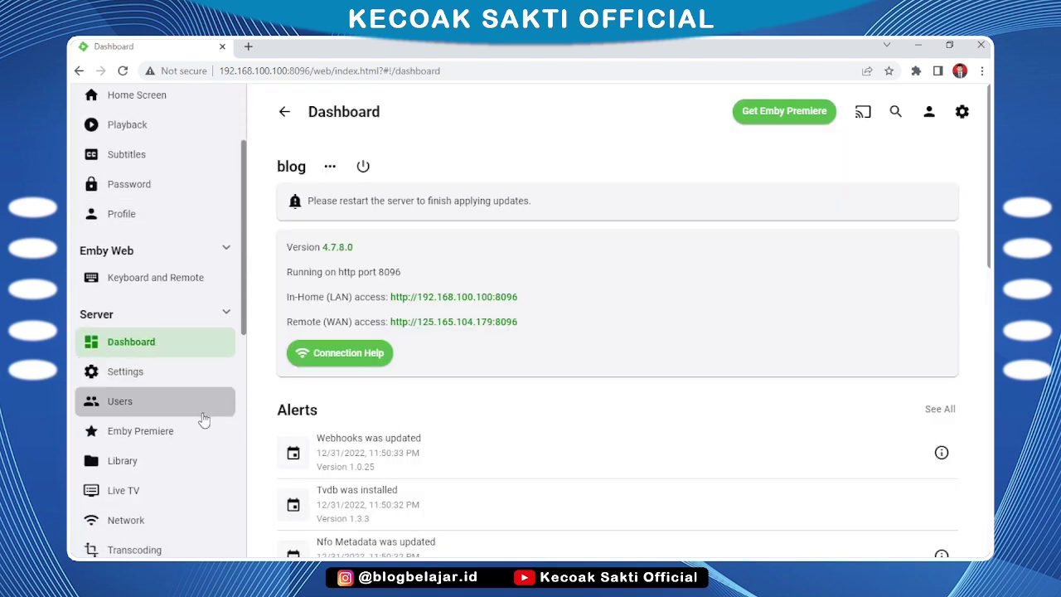
pyautogui.scroll(-5, 184, 423)
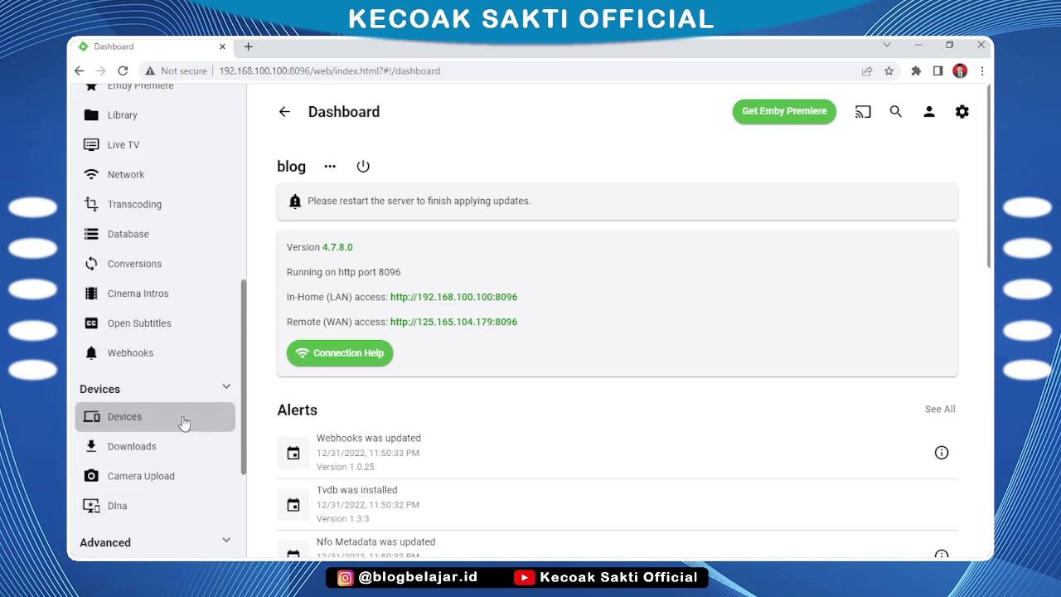
pyautogui.scroll(3, 184, 423)
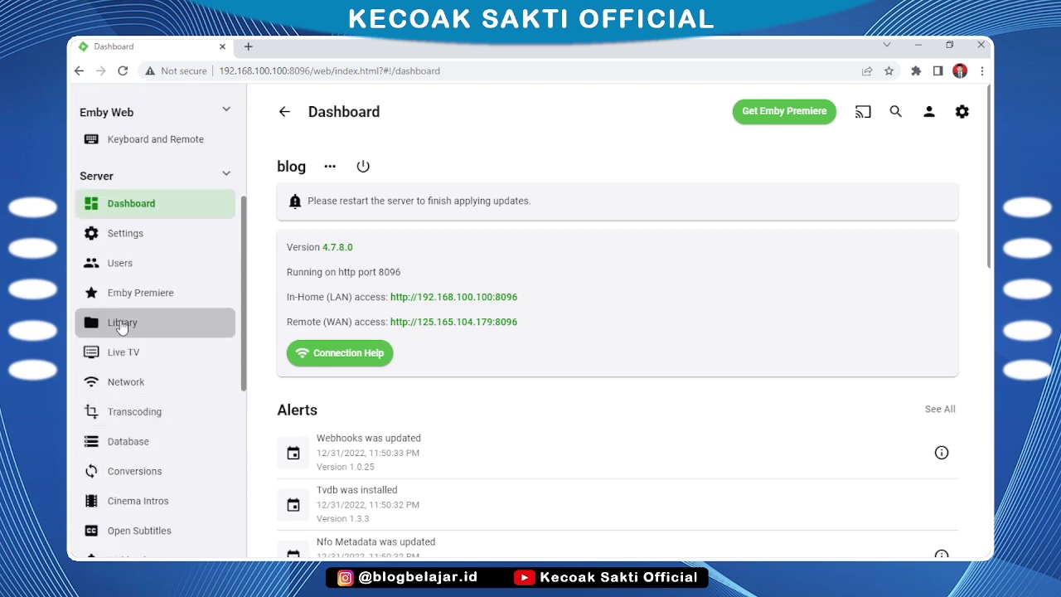
pyautogui.click(122, 325)
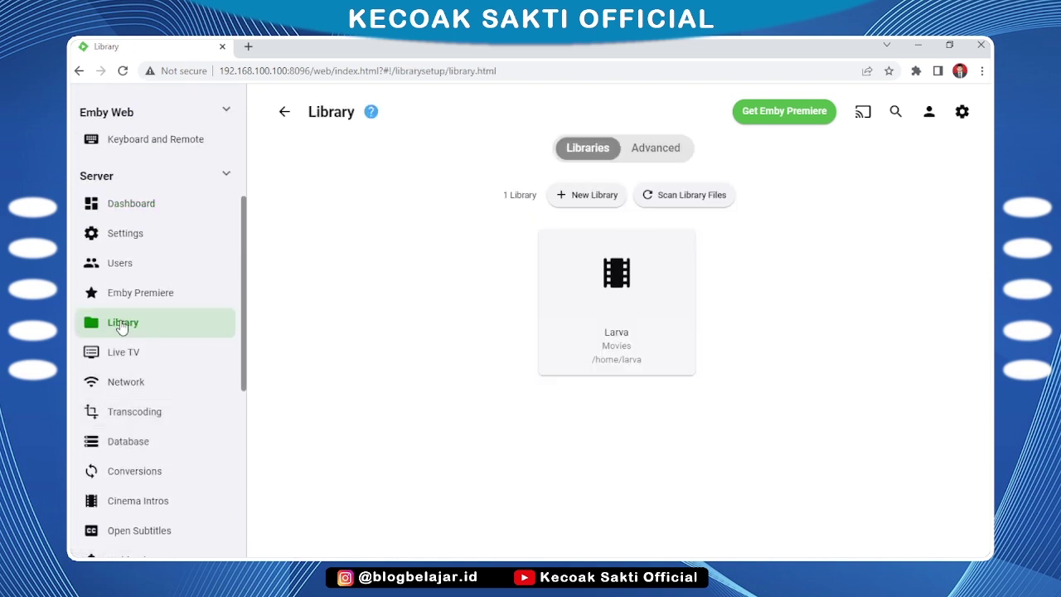
pyautogui.click(585, 199)
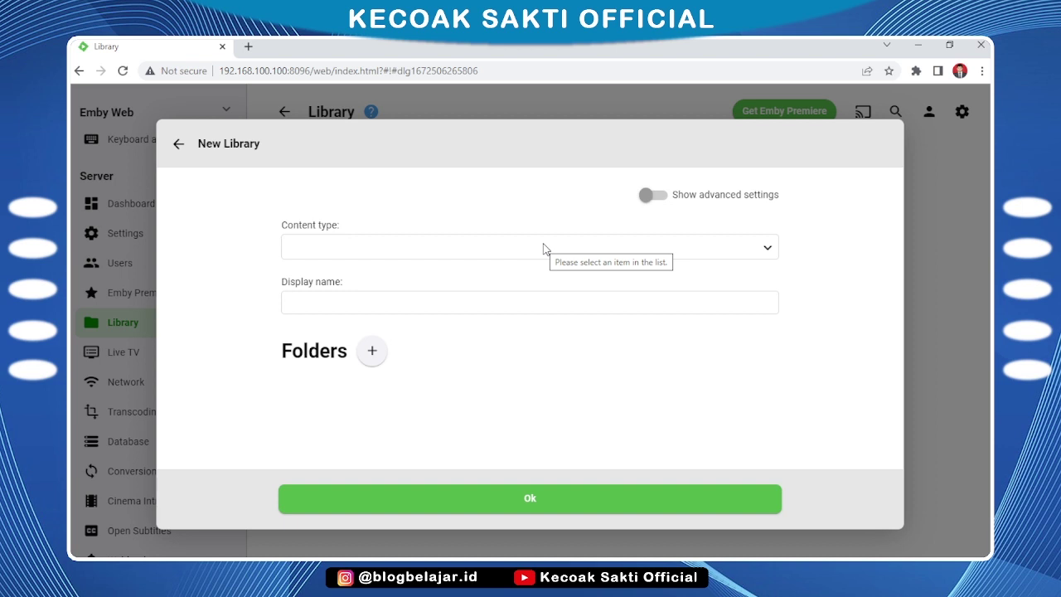
pyautogui.click(371, 256)
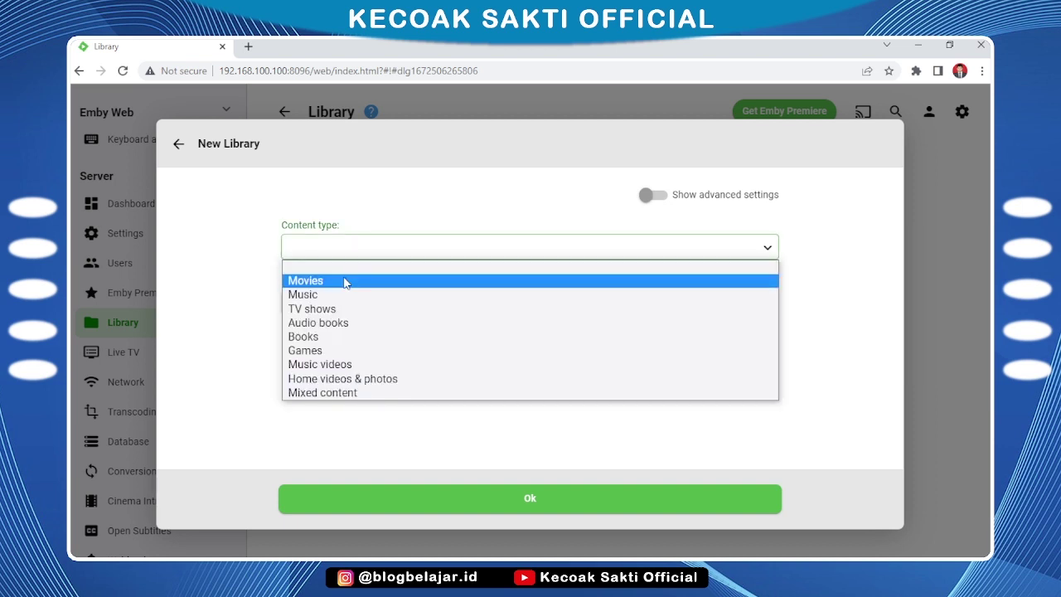
pyautogui.click(345, 282)
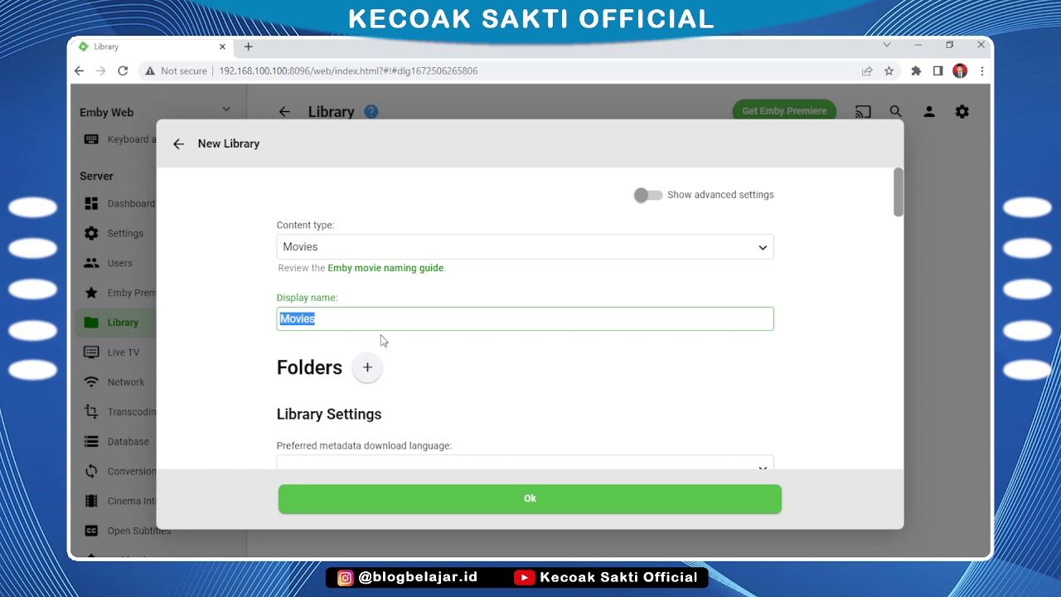
# Name the library Berita, add /home/berita as its folder, and save it
pyautogui.write('Berita')
pyautogui.click(369, 370)
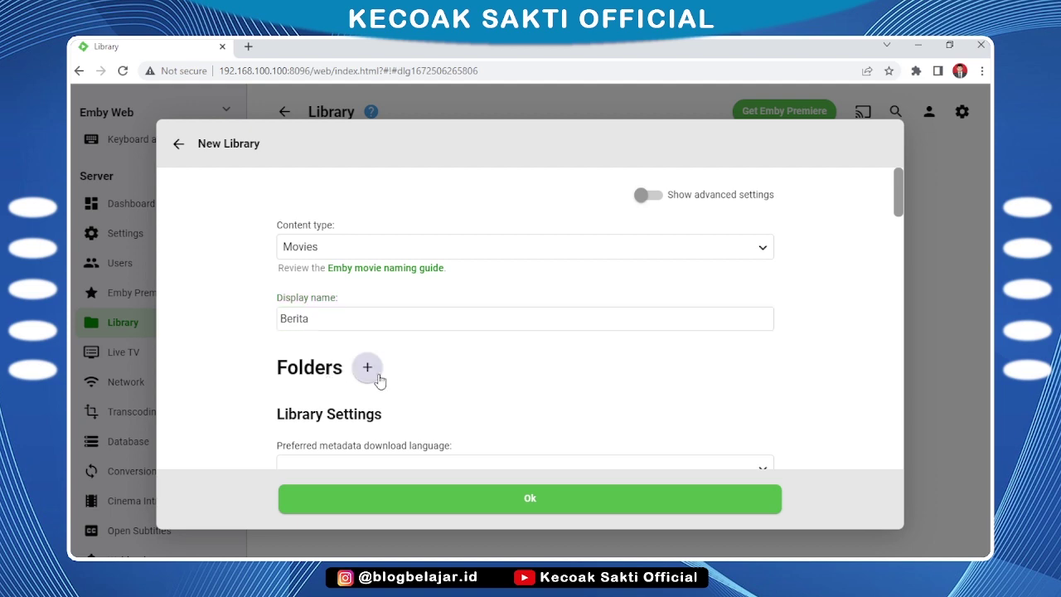
pyautogui.click(406, 325)
pyautogui.write('/home/berita')
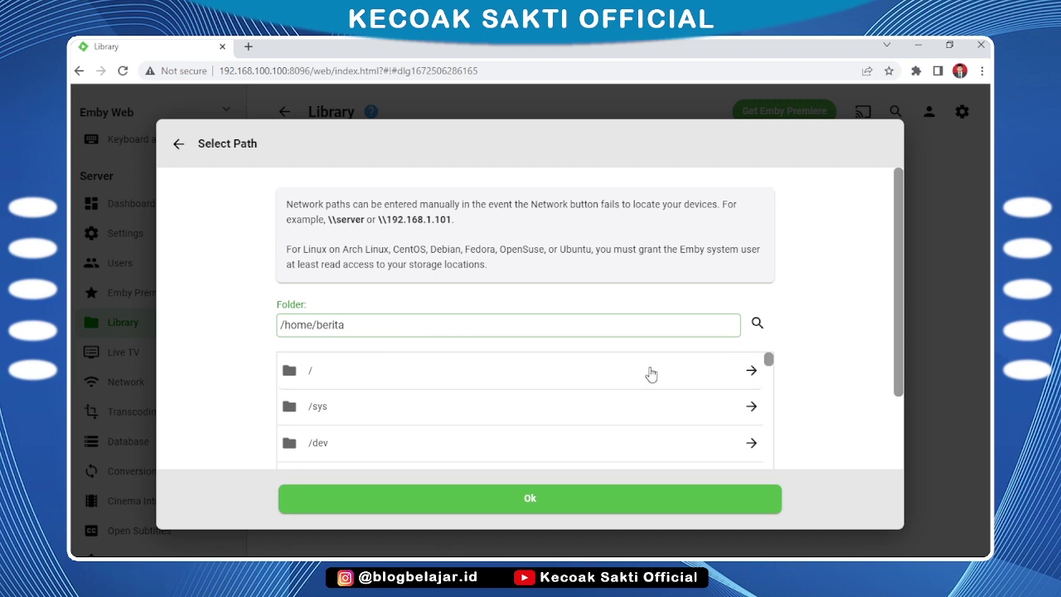
pyautogui.click(757, 325)
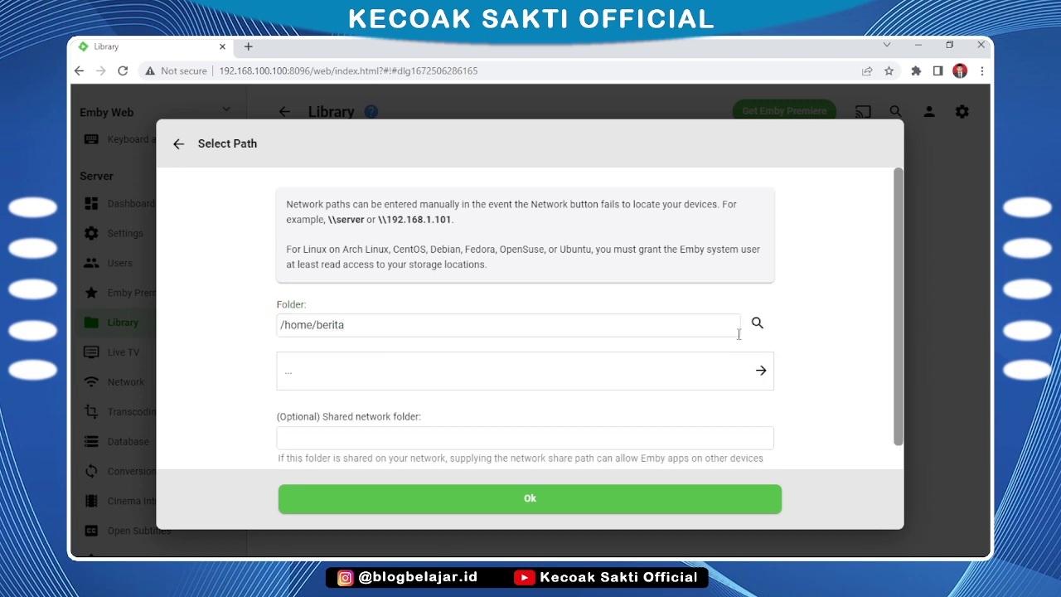
pyautogui.click(530, 499)
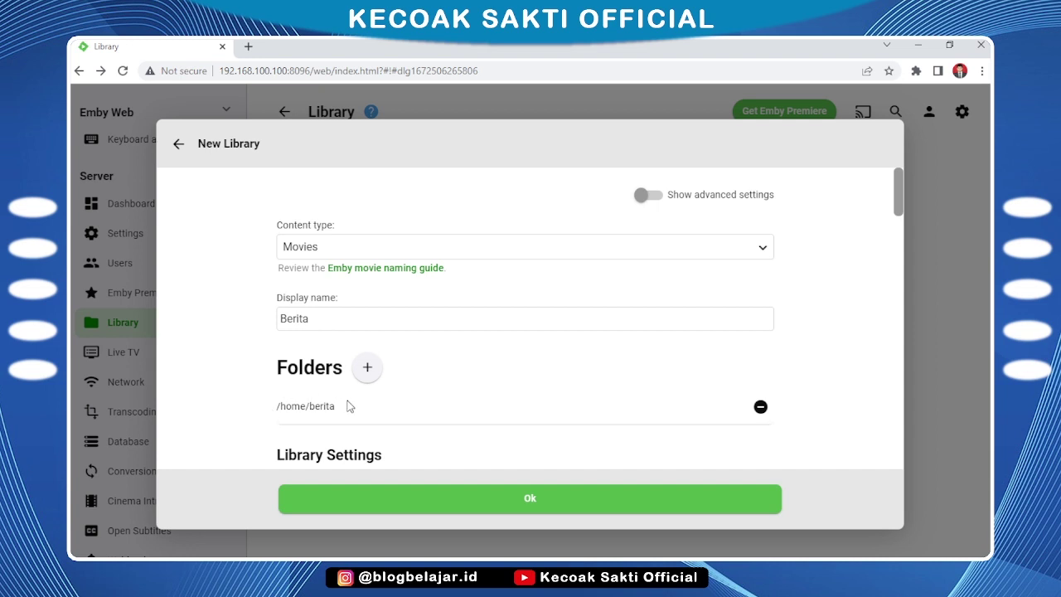
pyautogui.click(535, 506)
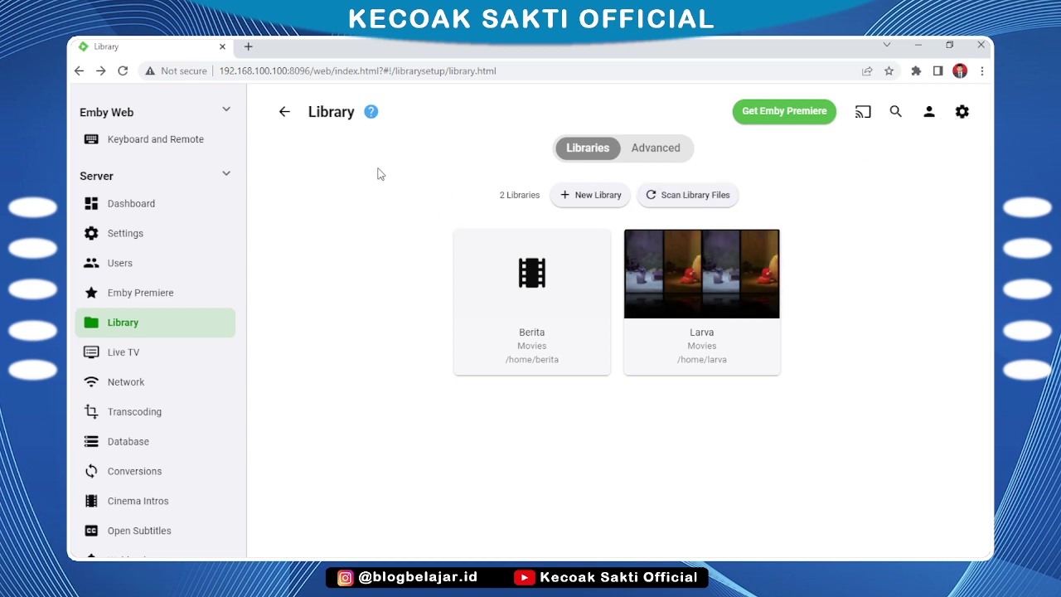
pyautogui.click(963, 114)
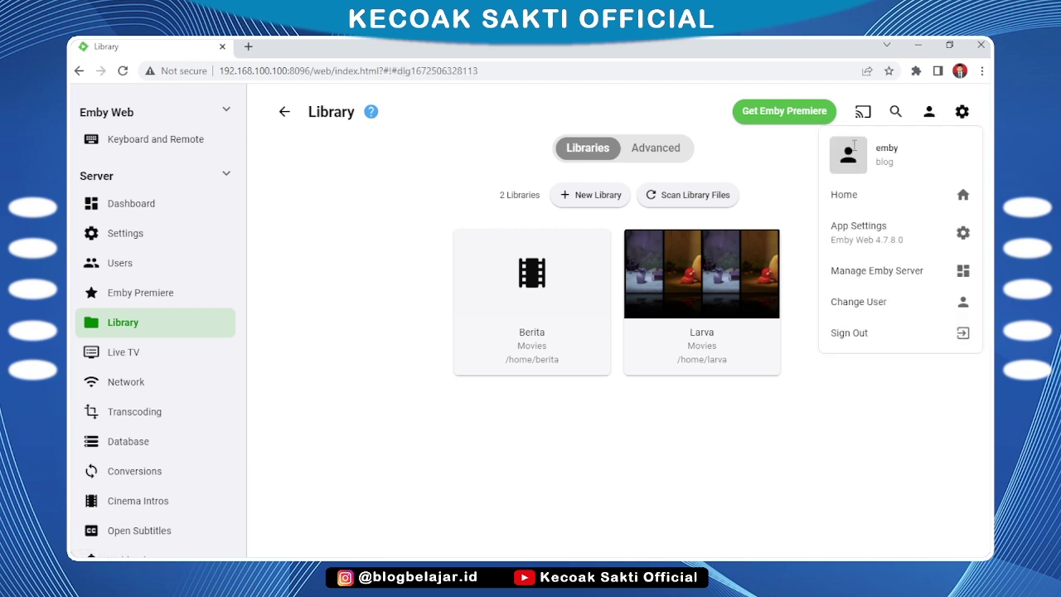
# Open Berita from Home, play the Halloween news video, then return home
pyautogui.click(859, 199)
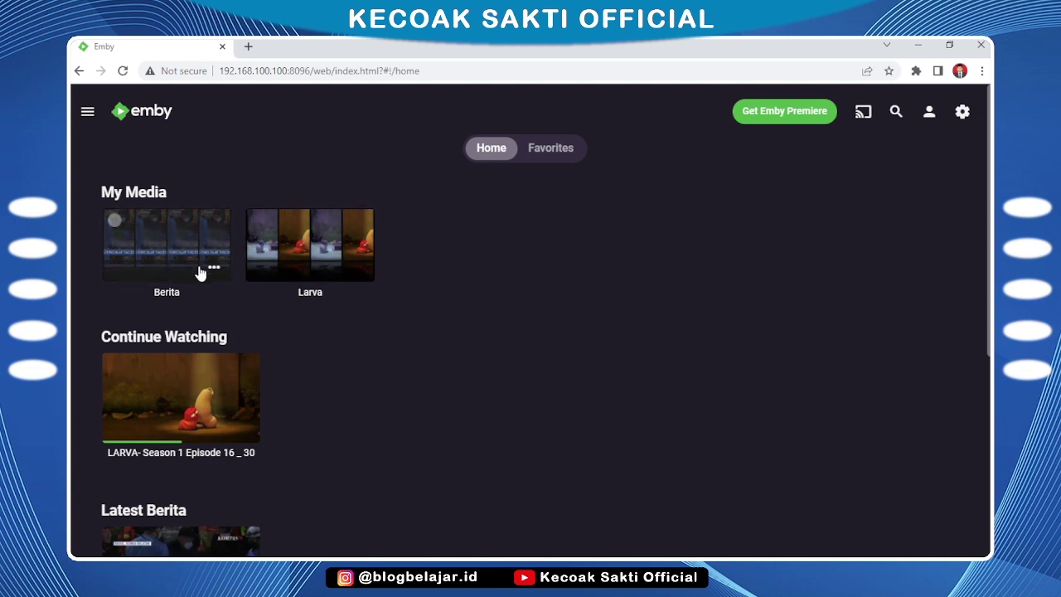
pyautogui.click(166, 257)
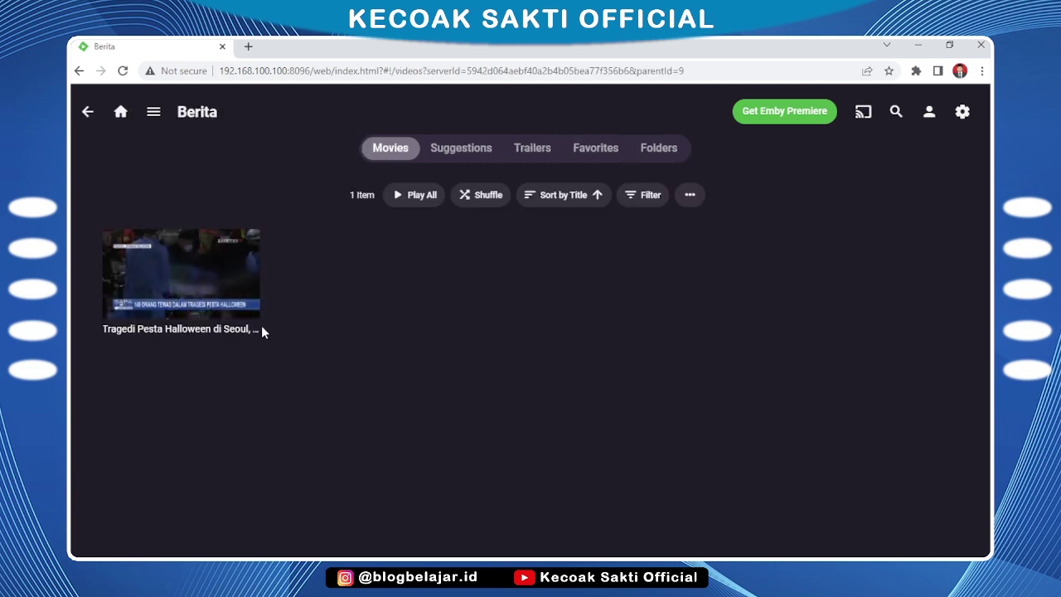
pyautogui.click(175, 272)
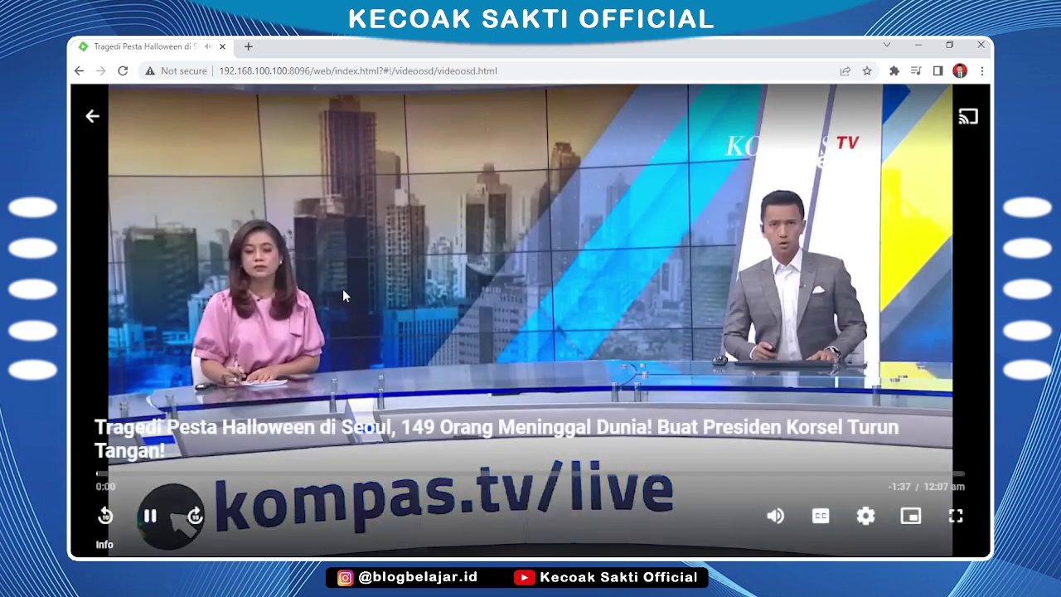
pyautogui.click(92, 115)
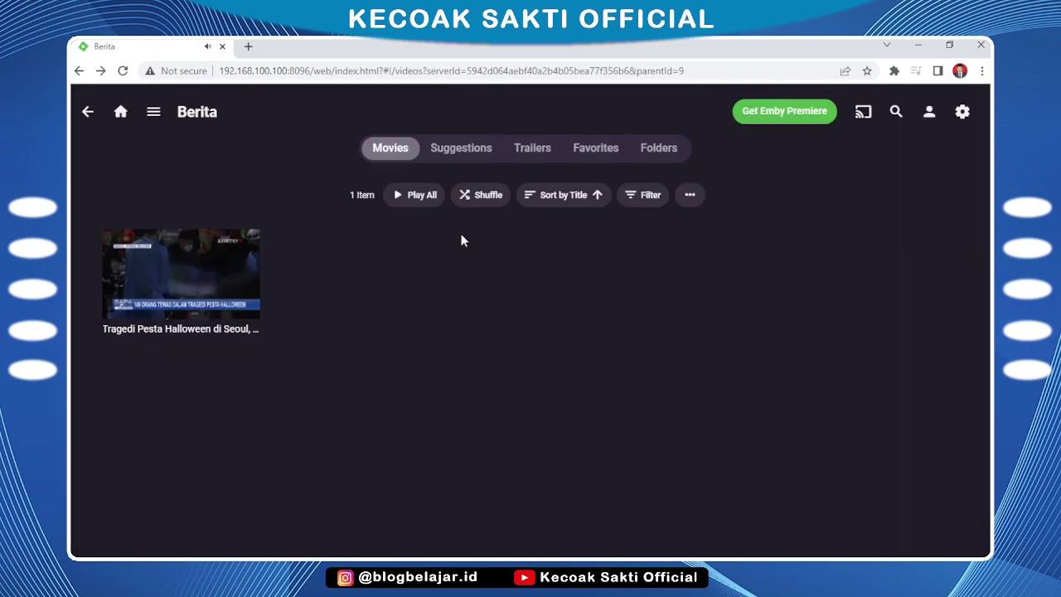
pyautogui.click(87, 113)
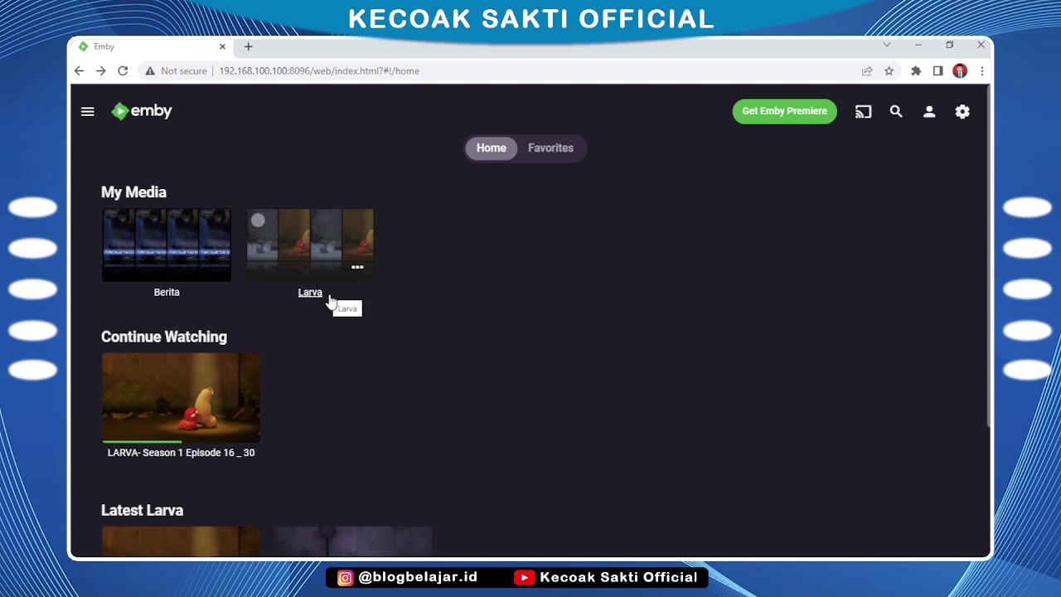
# Sign out of the admin account, sign in as User1, then sign out again
pyautogui.click(961, 112)
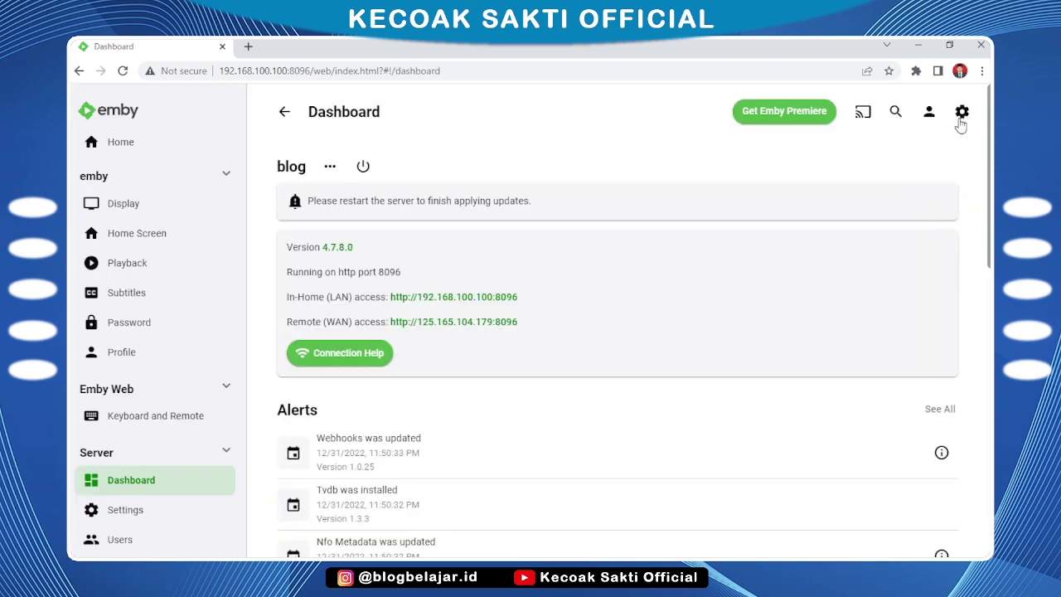
pyautogui.click(930, 112)
pyautogui.click(866, 335)
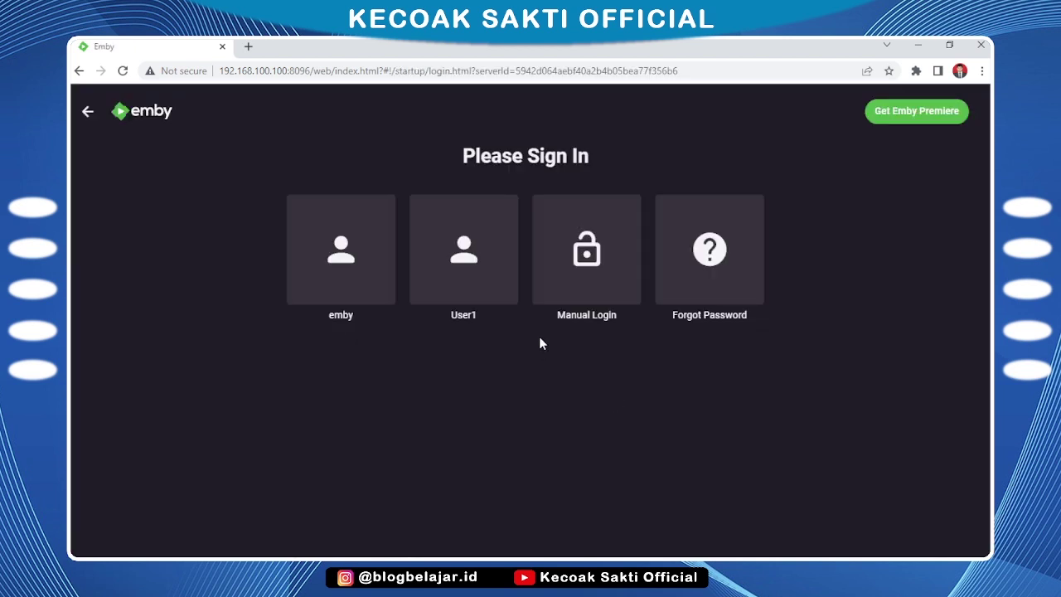
pyautogui.click(486, 276)
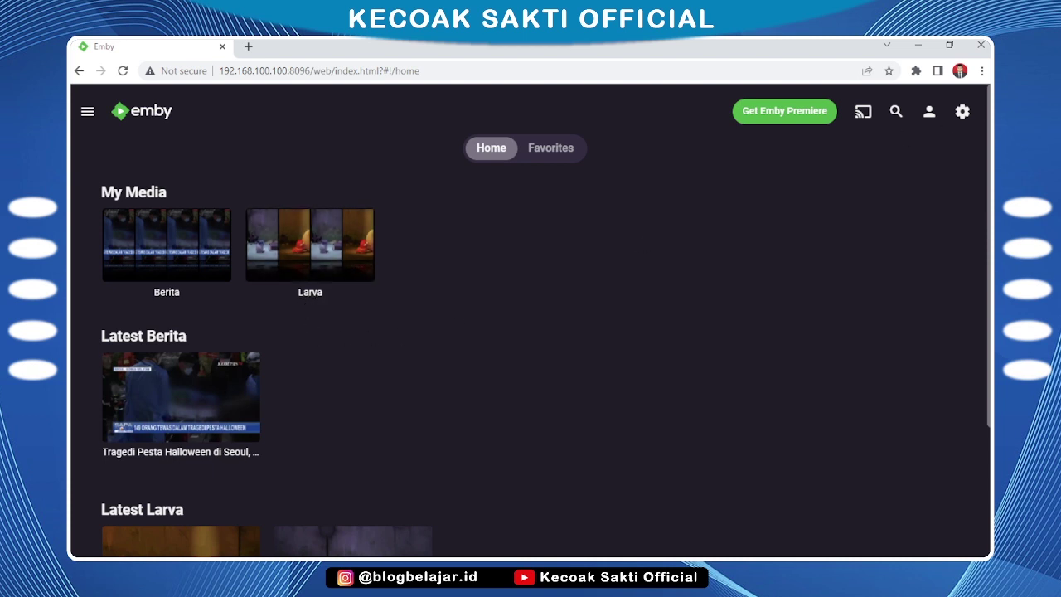
pyautogui.click(961, 111)
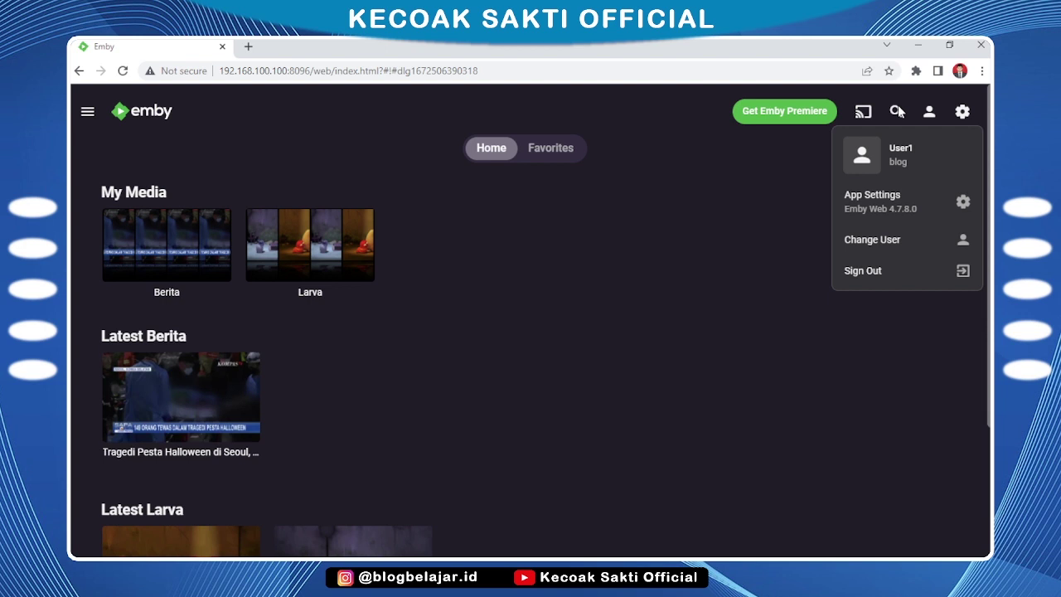
pyautogui.click(877, 281)
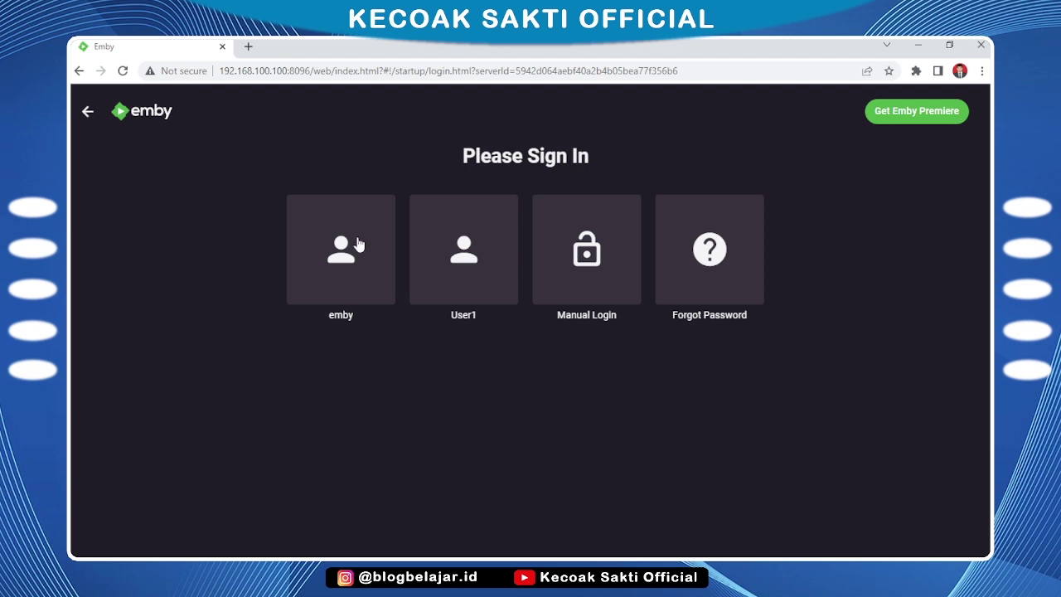
# Sign in as the emby administrator, decline saving the password, and open the dashboard
pyautogui.click(351, 244)
pyautogui.click(365, 261)
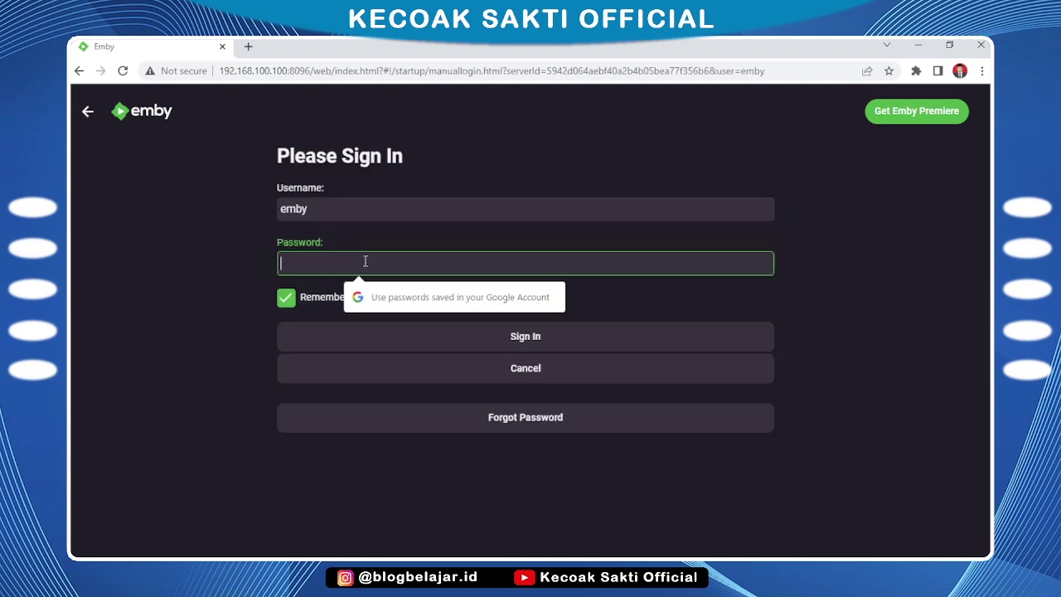
pyautogui.click(493, 338)
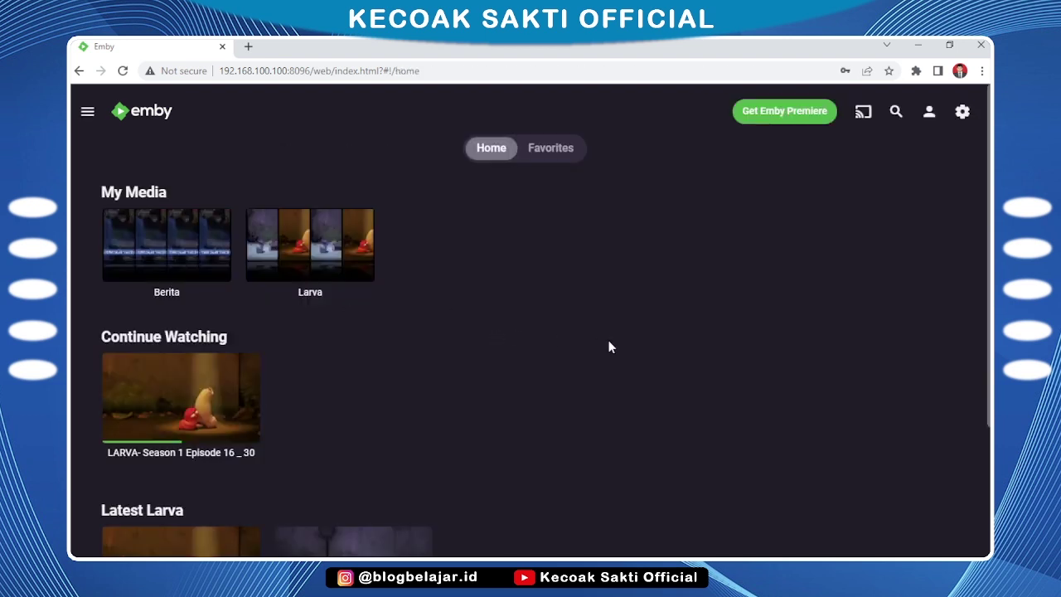
pyautogui.click(668, 258)
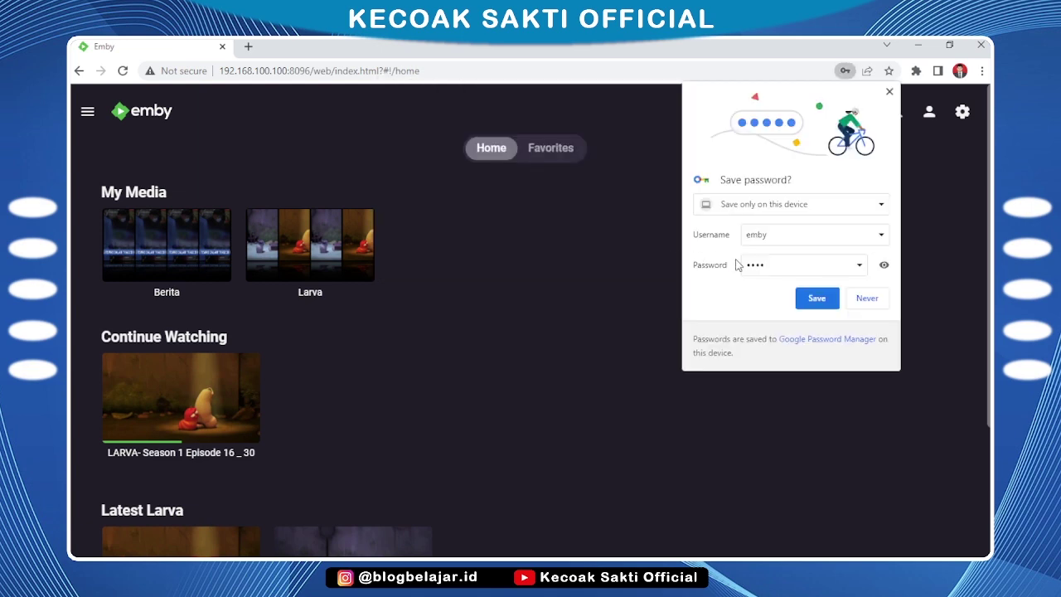
pyautogui.click(868, 298)
pyautogui.click(963, 116)
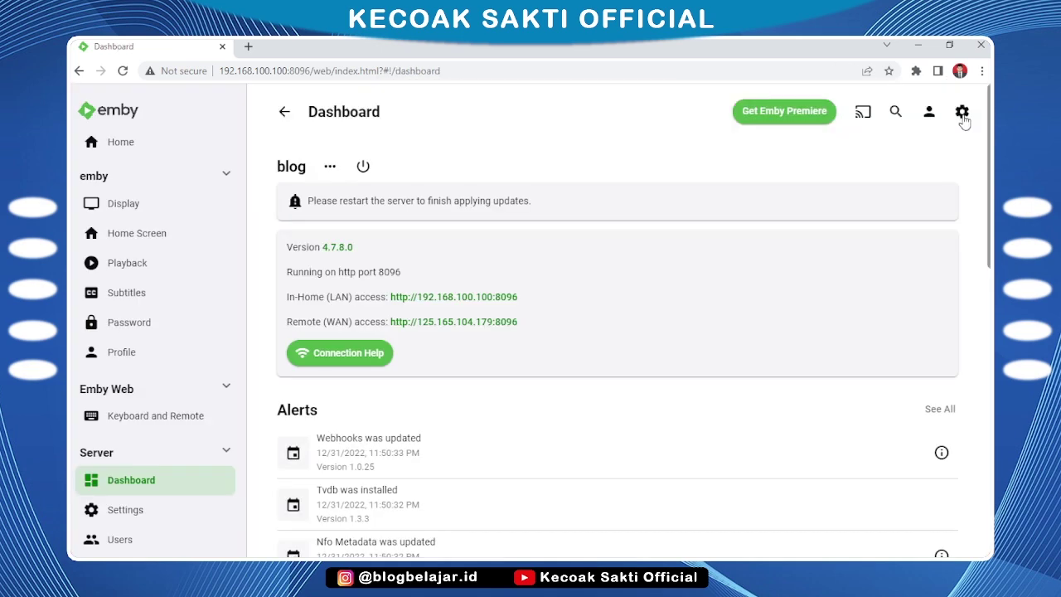
# In User1's Access settings, uncheck all-library access and Berita so only Larva remains, and save
pyautogui.scroll(-3, 218, 327)
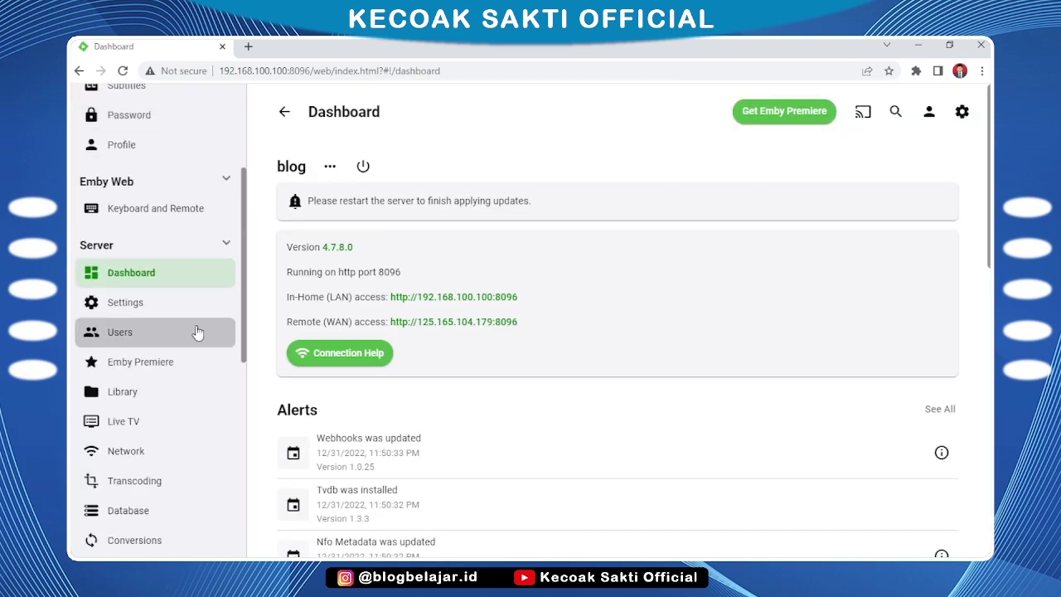
pyautogui.click(122, 336)
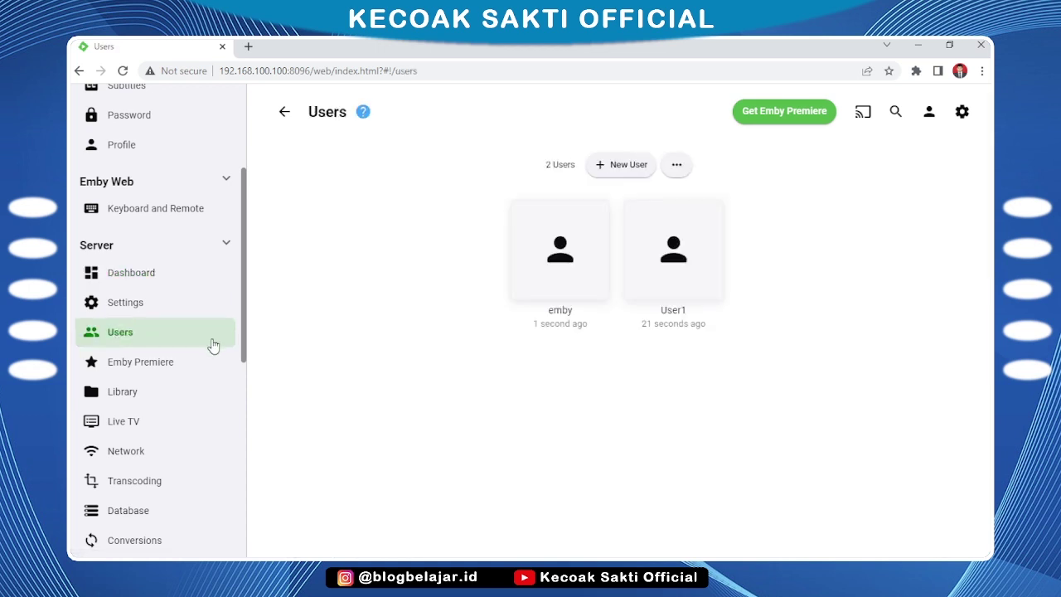
pyautogui.click(668, 319)
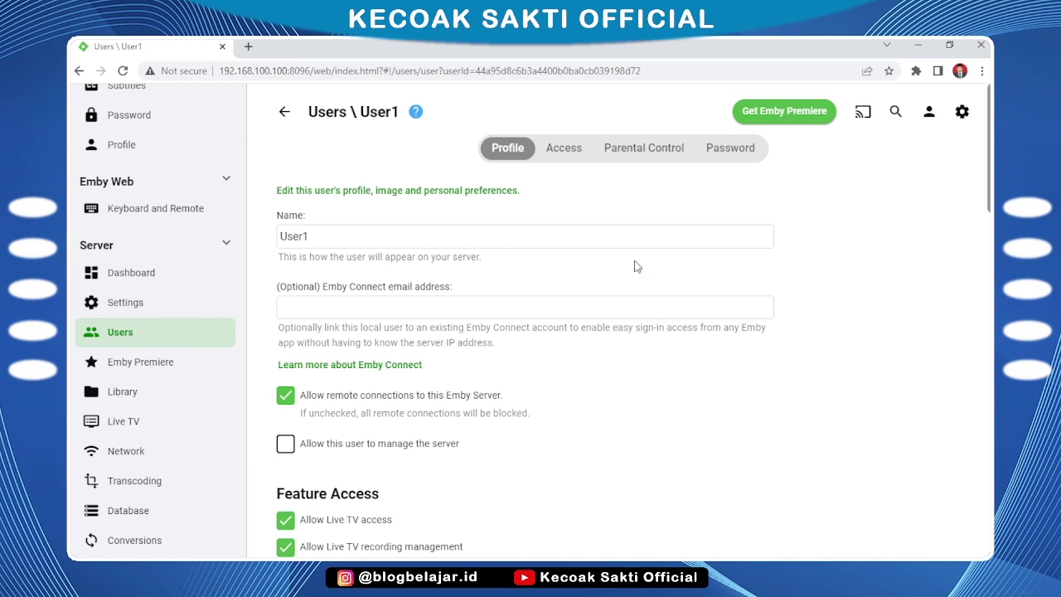
pyautogui.click(566, 153)
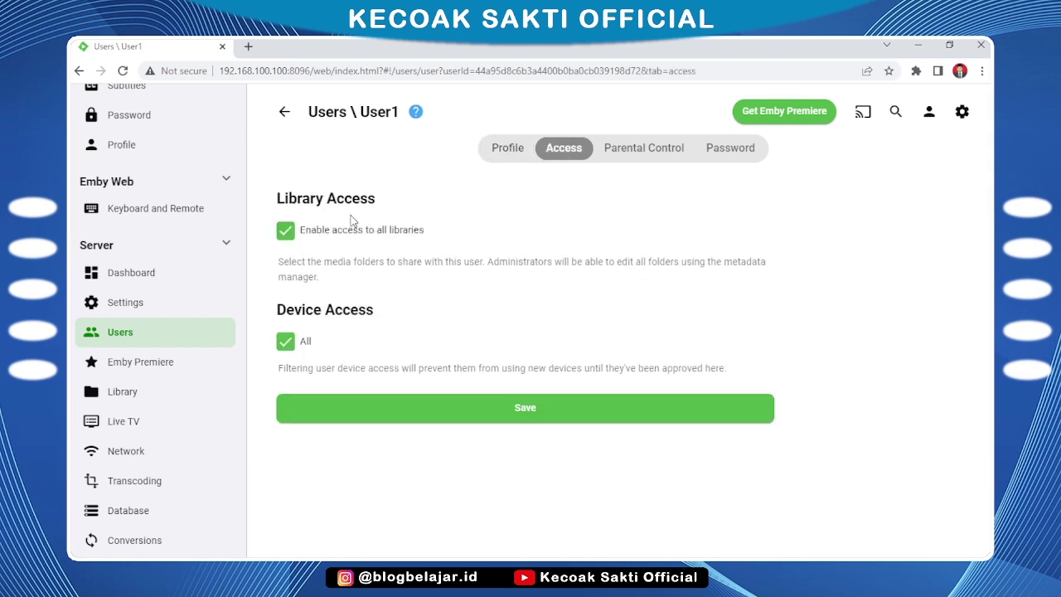
pyautogui.click(285, 235)
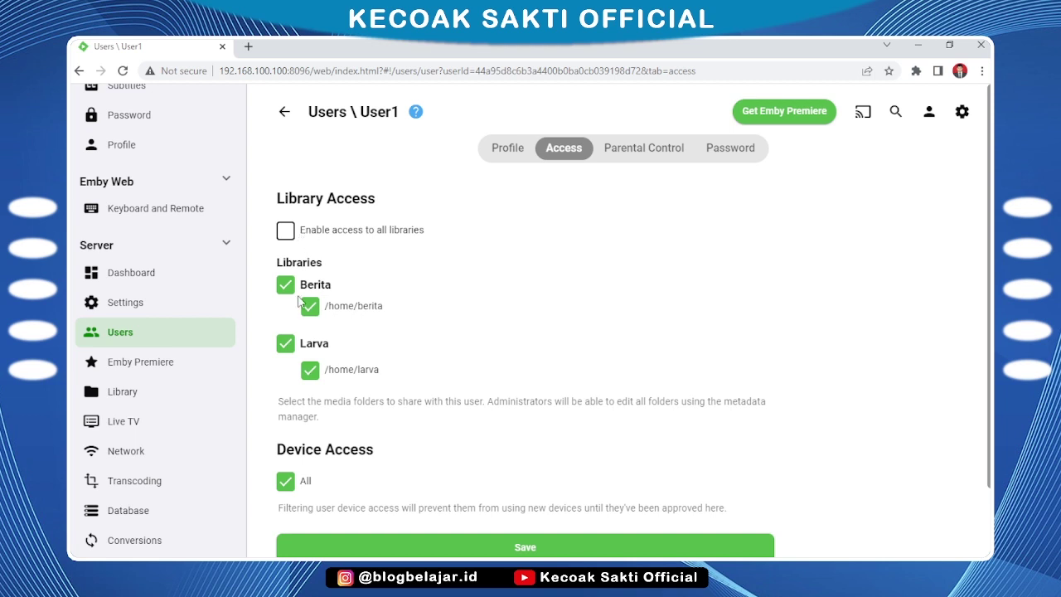
pyautogui.click(375, 306)
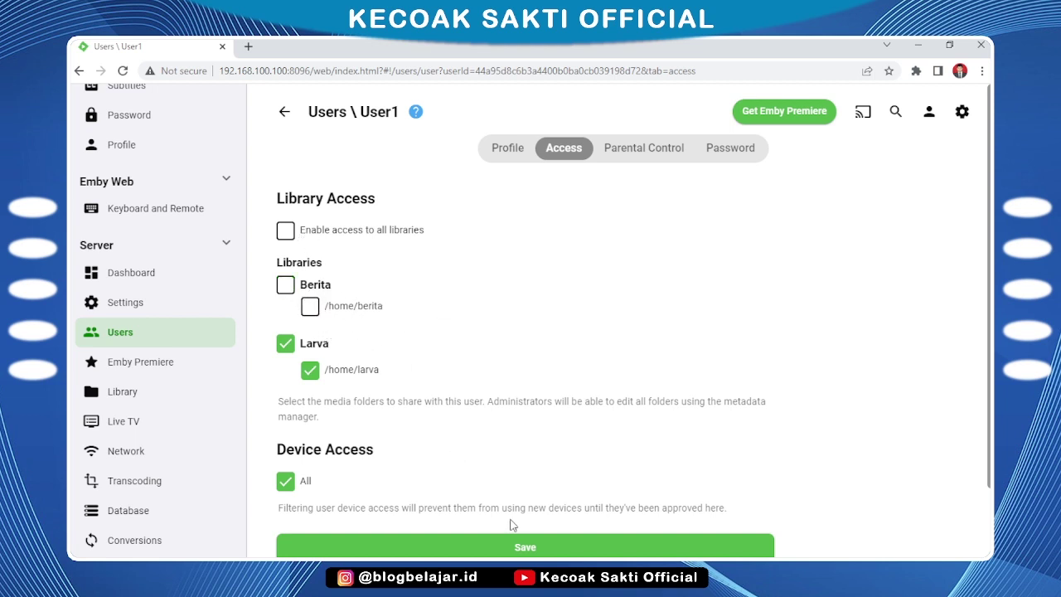
pyautogui.click(516, 548)
pyautogui.click(285, 112)
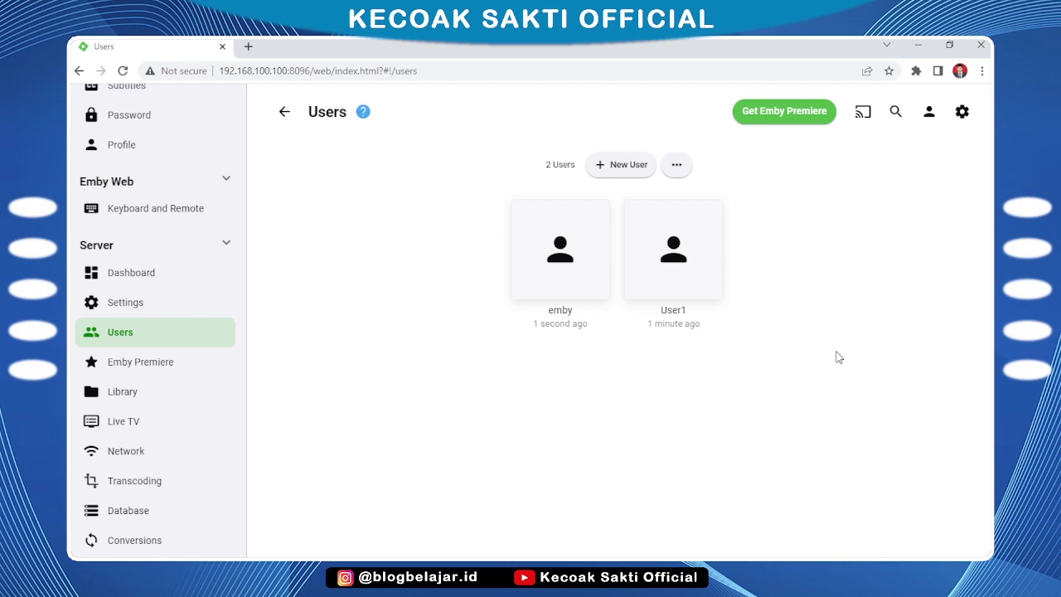
# Create User2 with all-library access and Larva unchecked, leaving only Berita
pyautogui.click(628, 164)
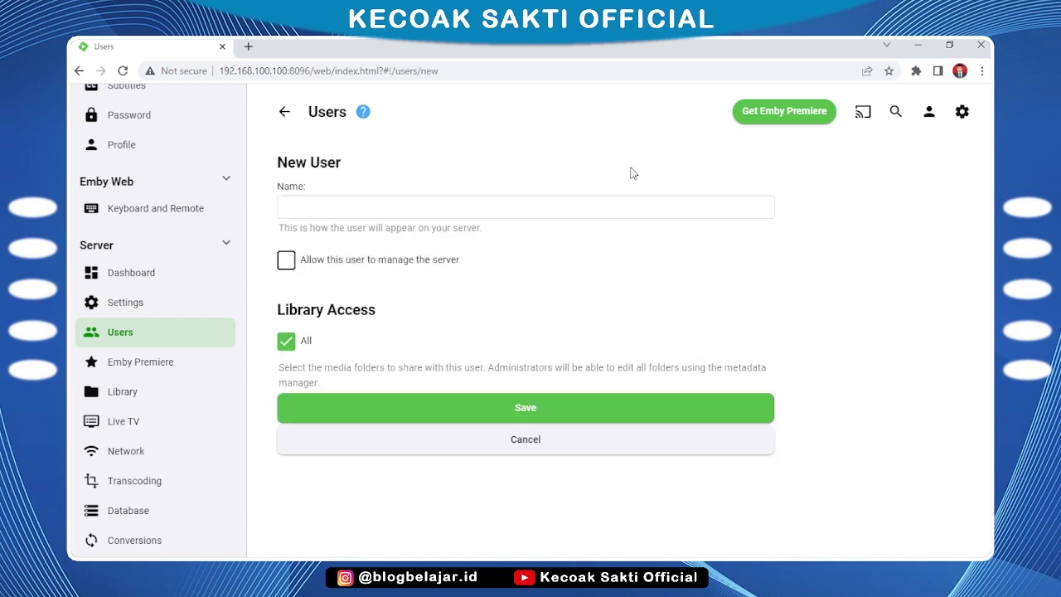
pyautogui.click(572, 203)
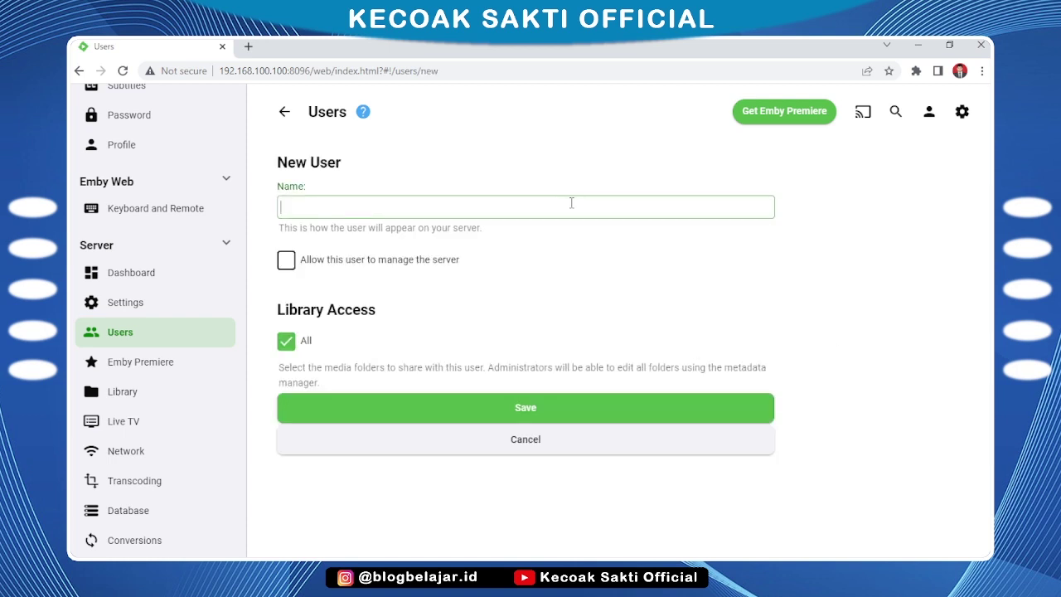
pyautogui.write('User2')
pyautogui.click(286, 340)
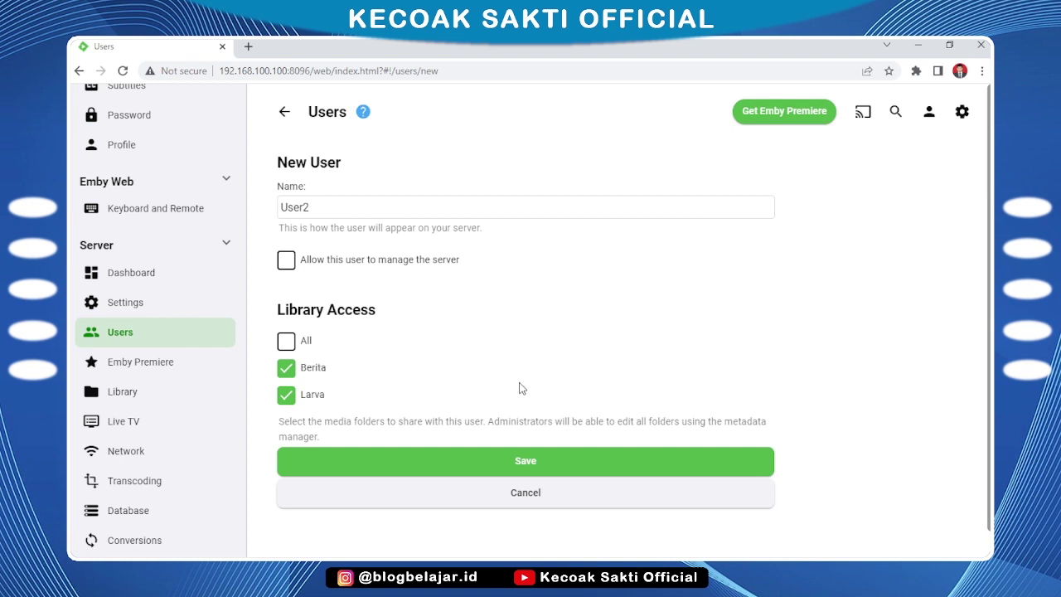
pyautogui.click(314, 401)
pyautogui.click(512, 459)
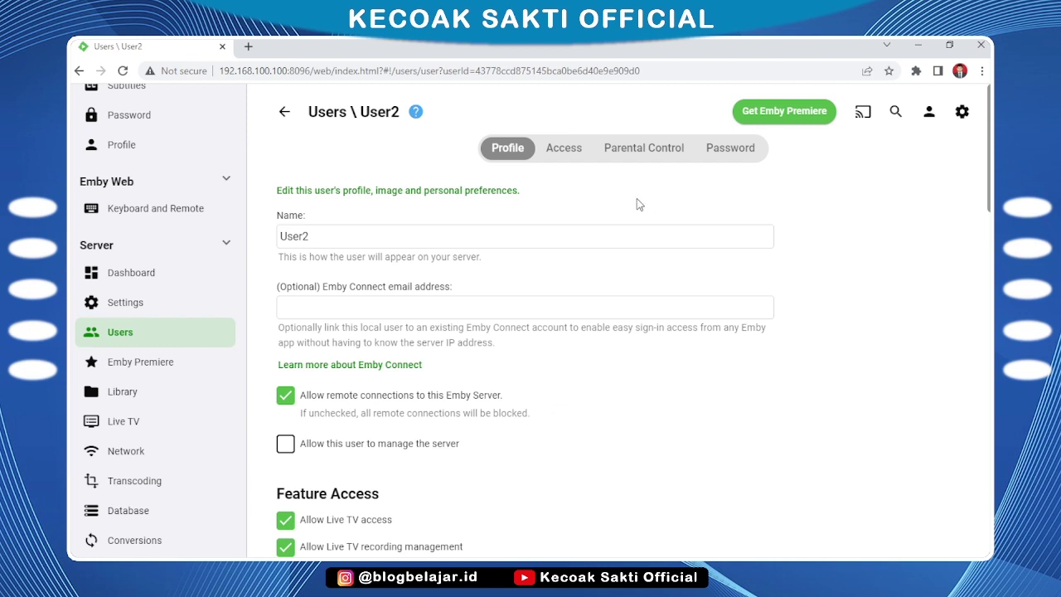
# Check User2's Password settings, then return to the server dashboard
pyautogui.click(734, 150)
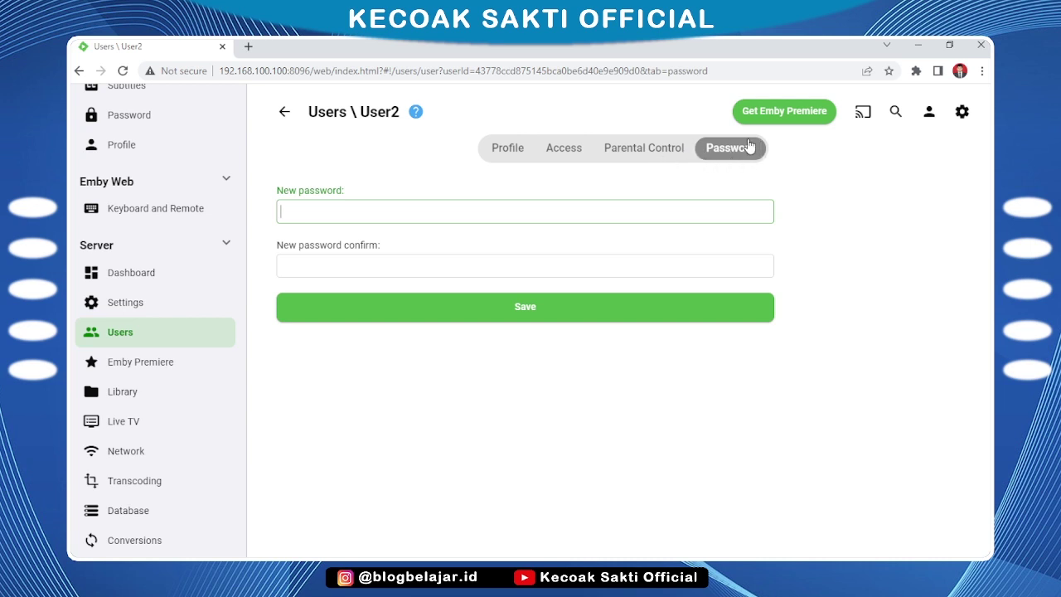
pyautogui.click(965, 111)
pyautogui.click(930, 111)
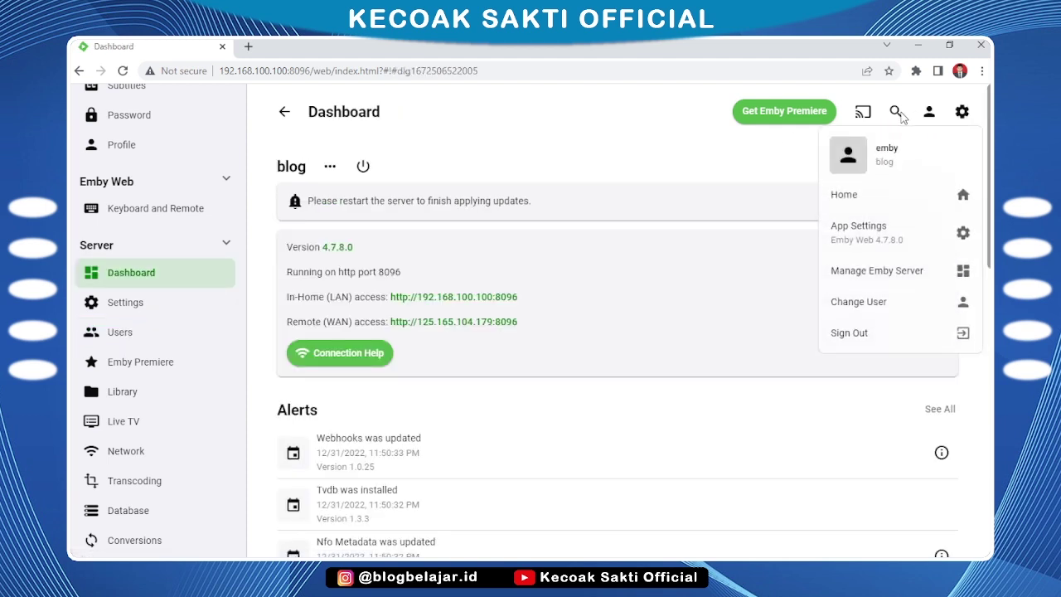
# Sign in as User1 to confirm only Larva shows, then sign out and sign in as User2
pyautogui.click(916, 334)
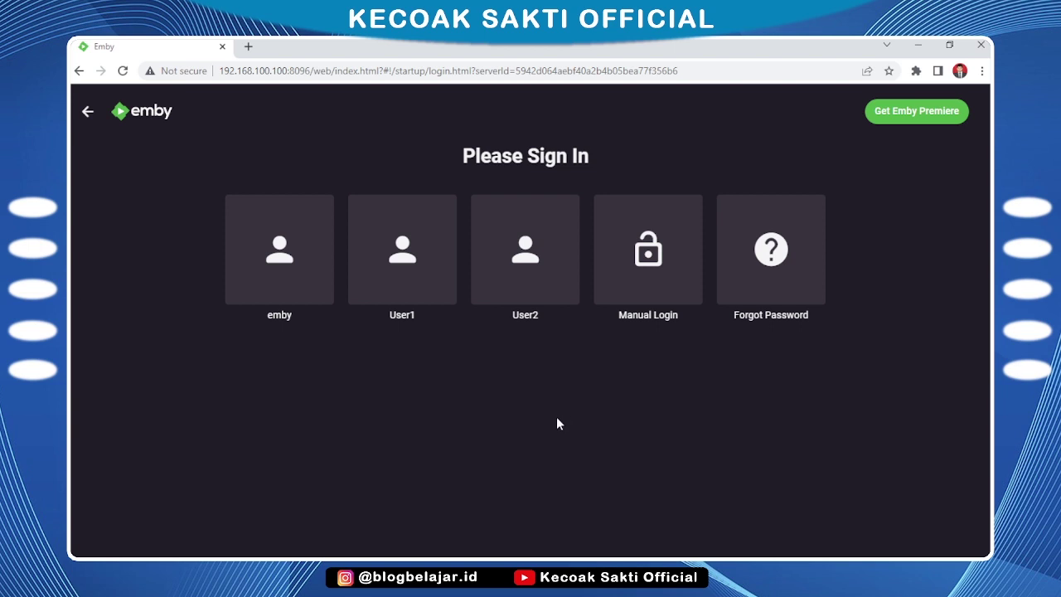
pyautogui.click(399, 247)
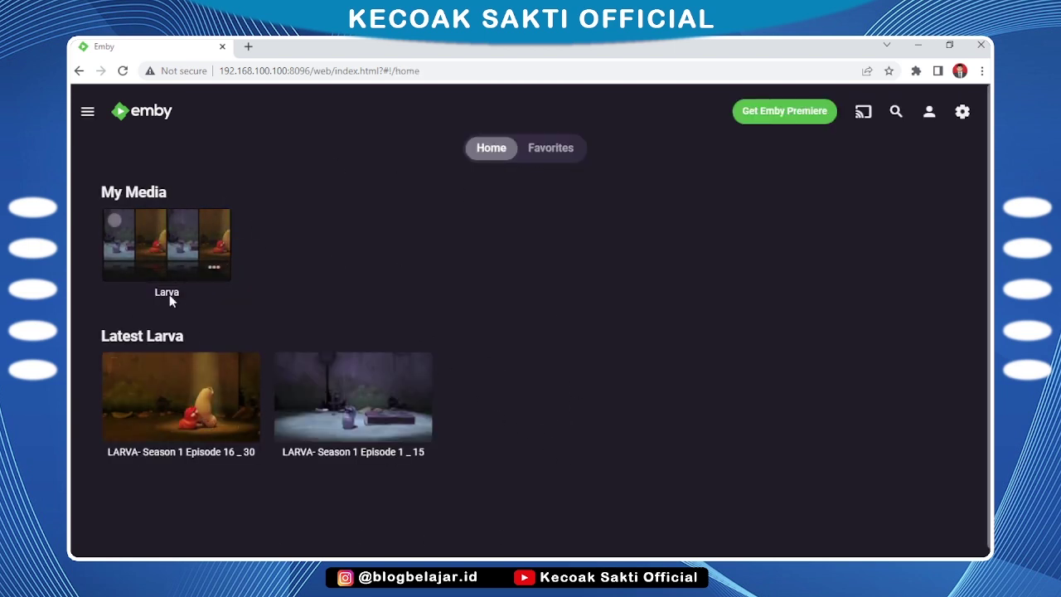
pyautogui.click(928, 113)
pyautogui.click(880, 276)
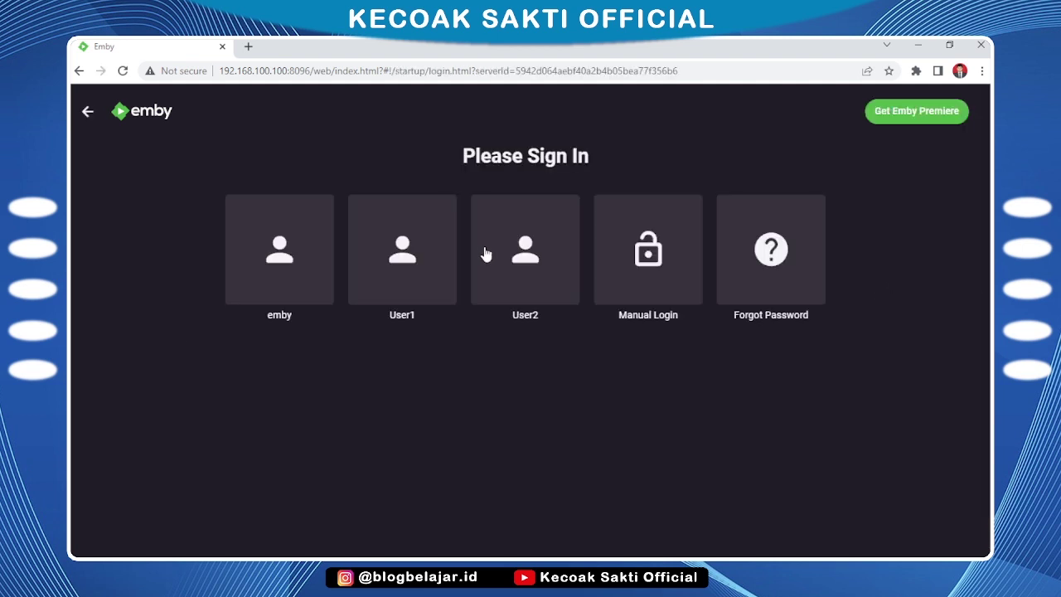
pyautogui.click(522, 254)
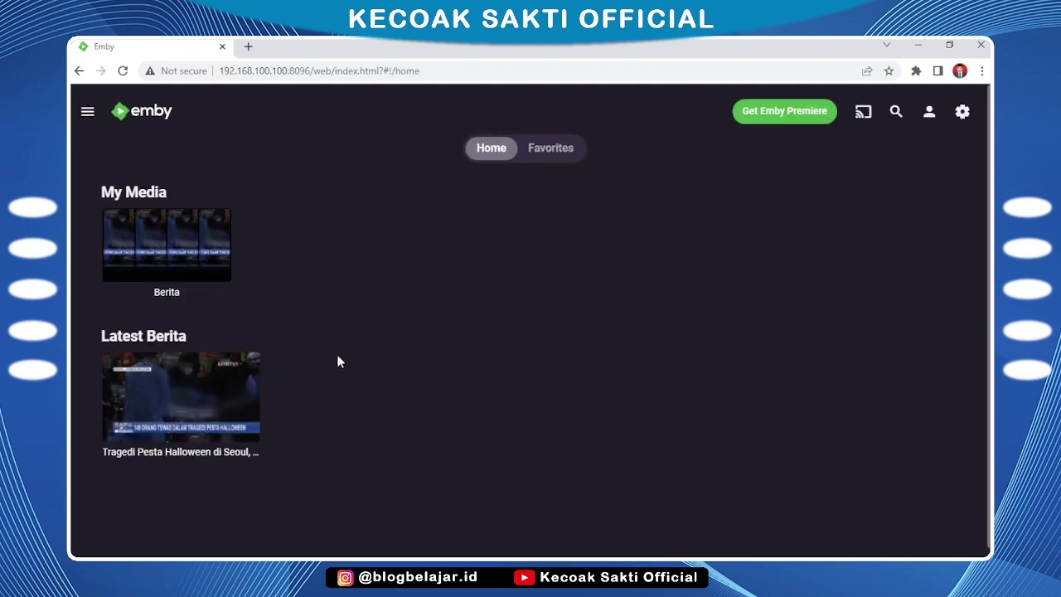